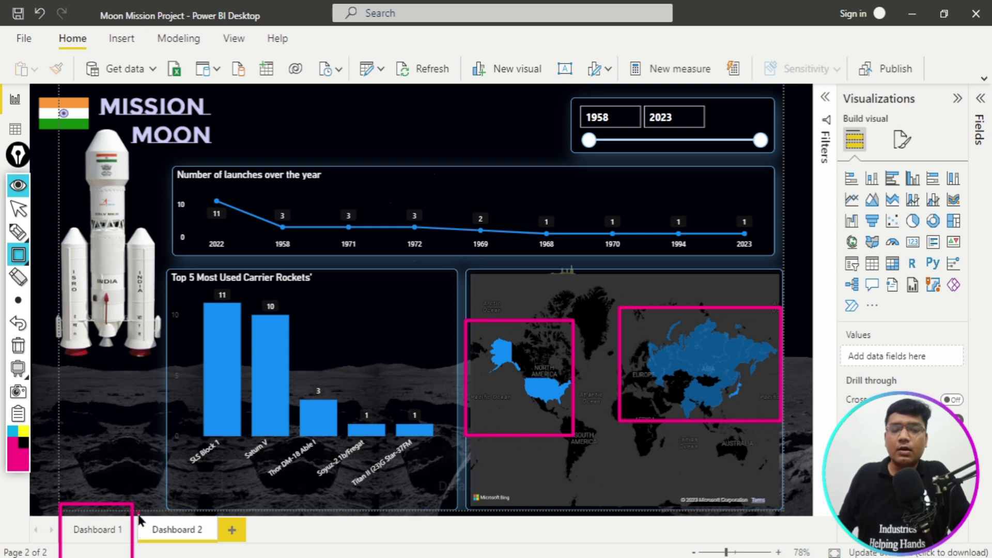
- Frame the Dashboard 2 page tab with a rectangle annotation and clear all the annotations from the report
left_click_drag(137, 511, 206, 555)
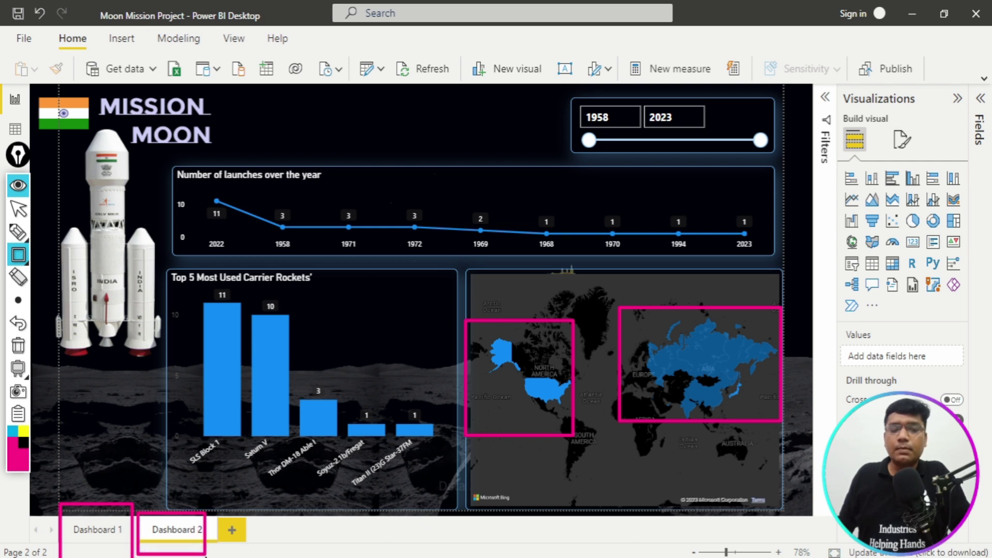
left_click(18, 345)
left_click(20, 192)
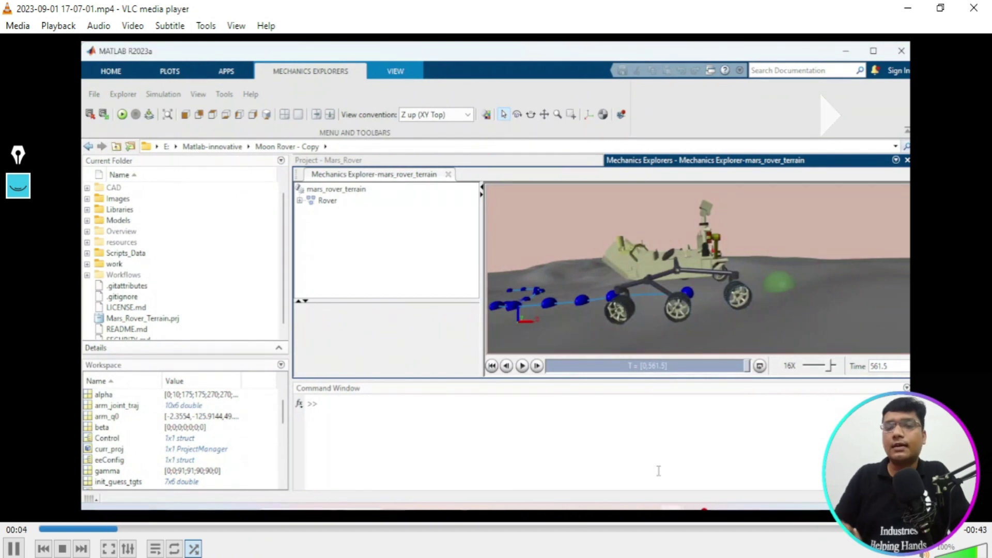
- View the rover simulation video in VLC and switch to the Moon_mission_Data_set_link PDF in Acrobat
double_click(418, 427)
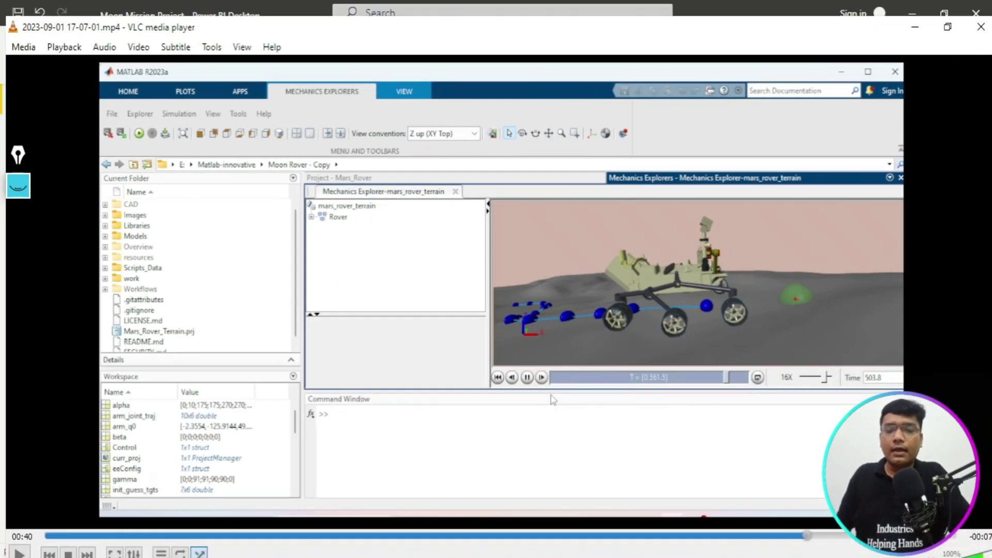
left_click(483, 542)
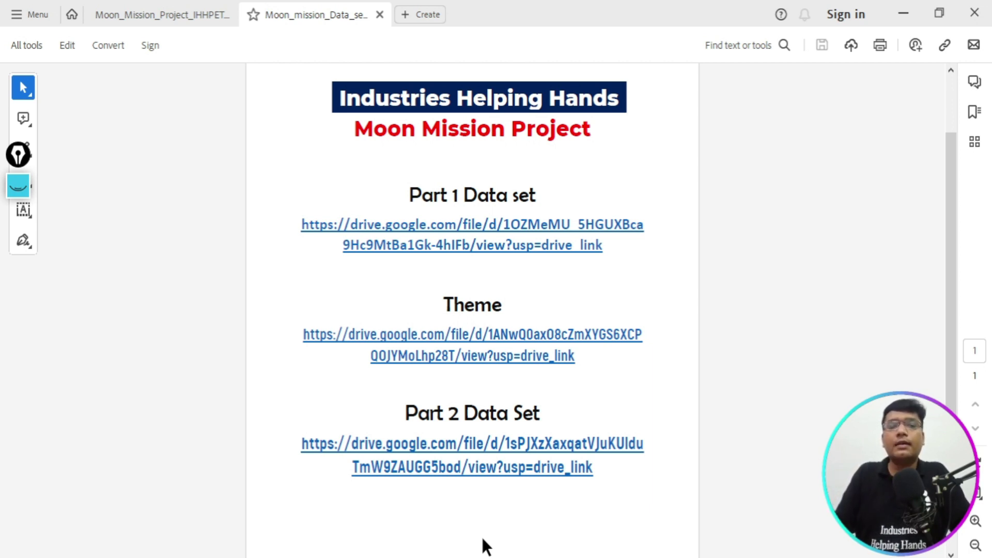
left_click(21, 189)
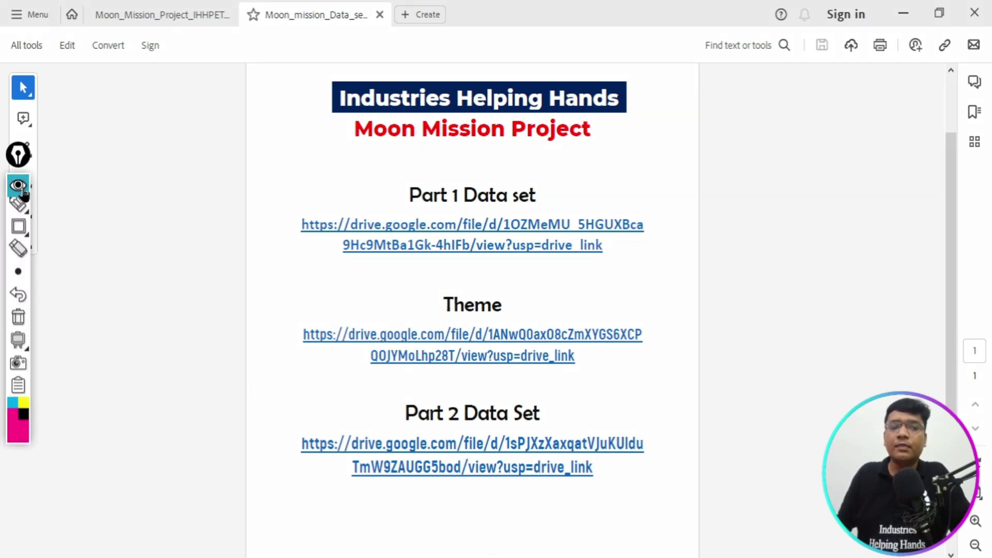
left_click(20, 258)
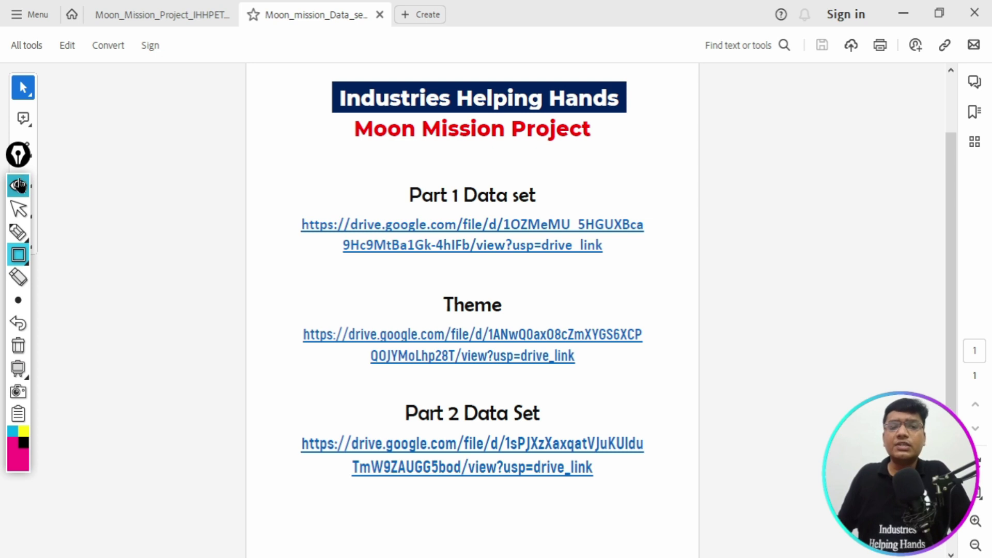
left_click(19, 185)
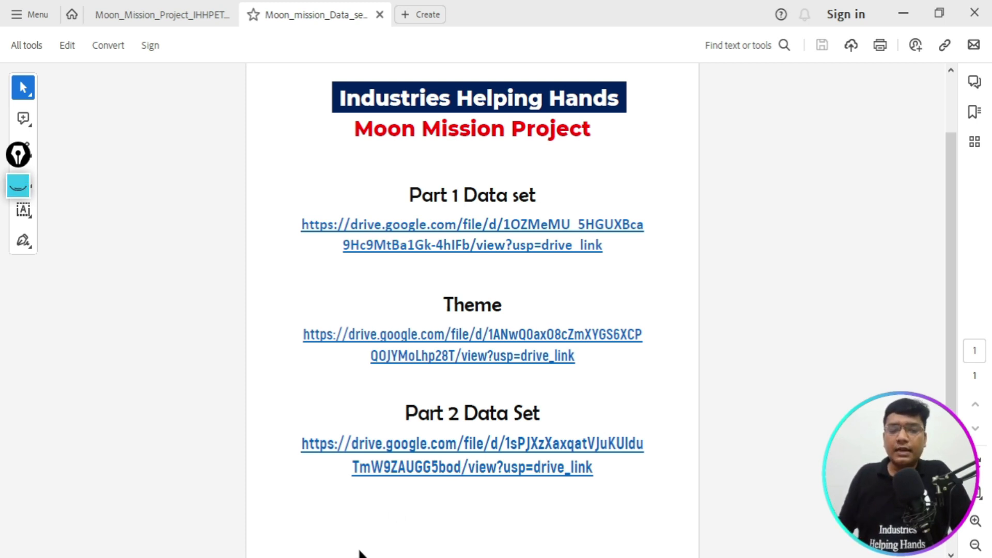
- Bring up the Moon_Mission_Project PDF, frame its three dataset download steps with a rectangle annotation, and clear the mark
left_click(132, 10)
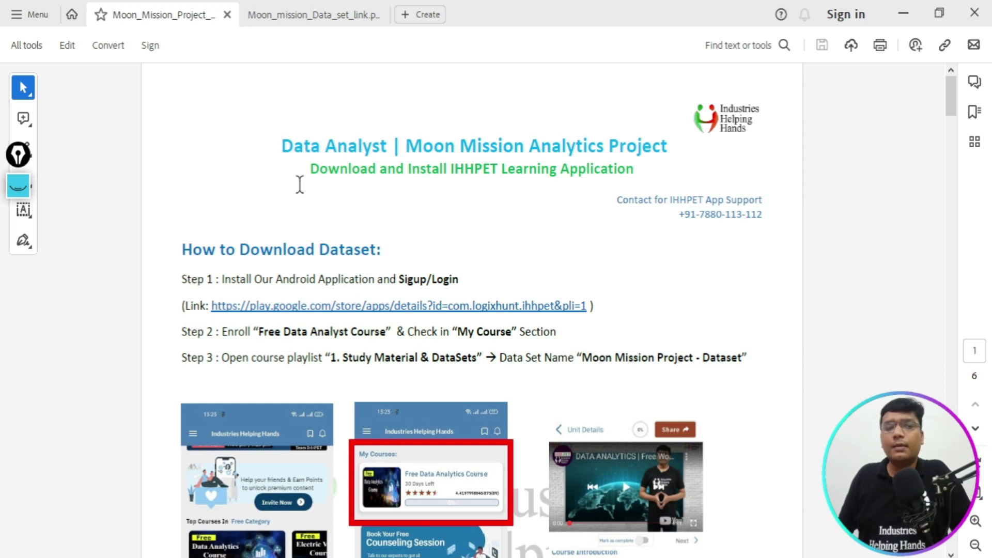
left_click(17, 191)
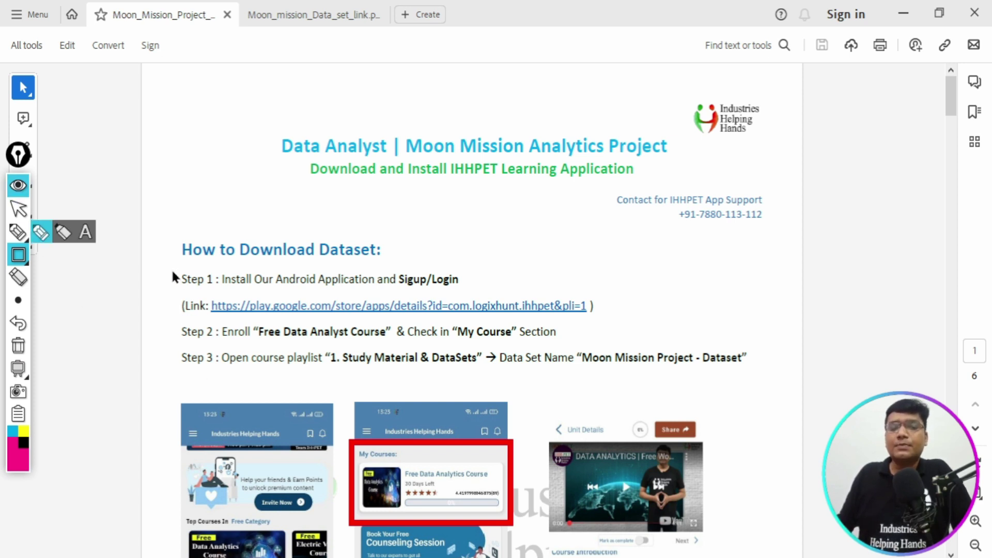
mouse_move(165, 259)
left_mouse_down()
mouse_move(377, 340)
mouse_move(731, 405)
mouse_move(796, 394)
left_mouse_up()
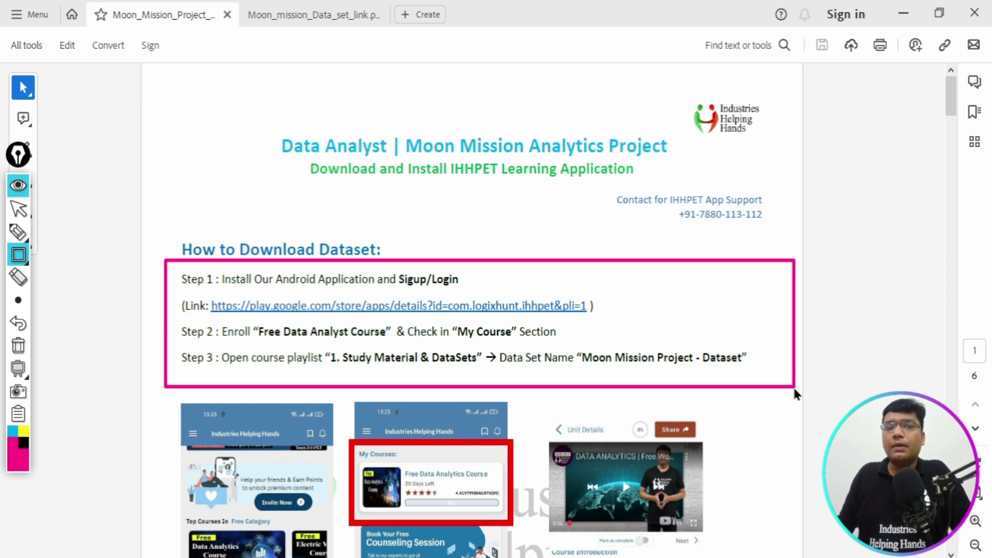
left_click(18, 347)
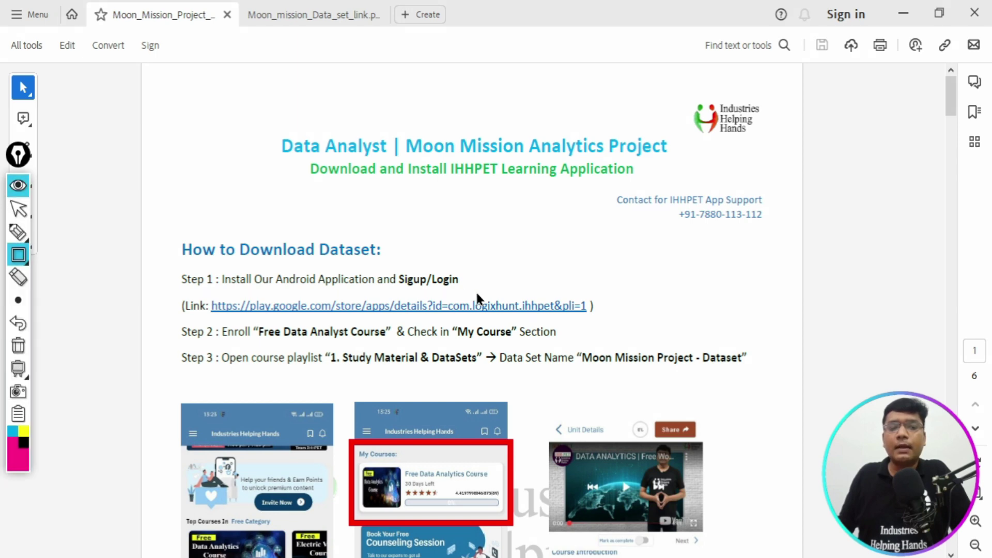
left_click(26, 187)
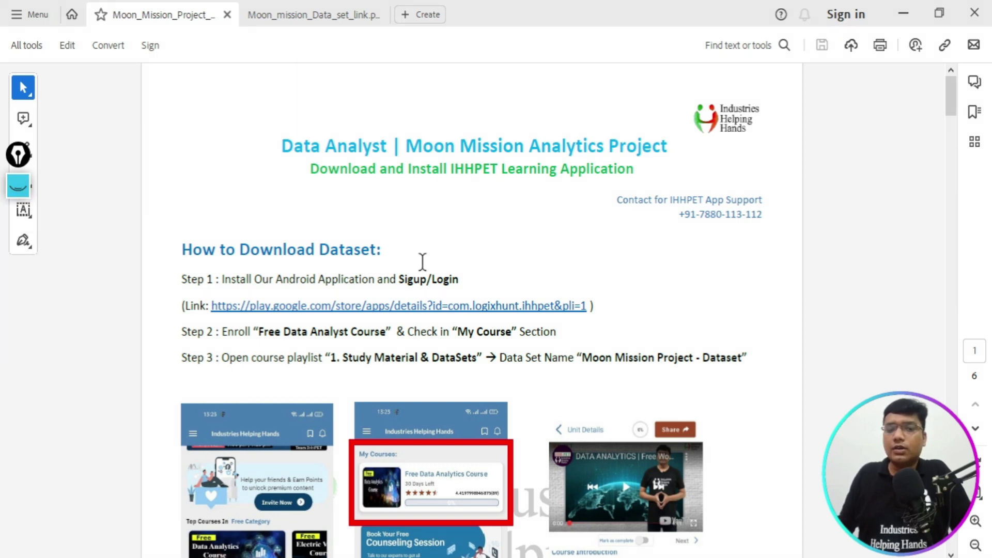
- Frame the Step 2 line about enrolling in the Free Data Analyst Course with a rectangle annotation and clear it
scroll(421, 263, "down", 3)
scroll(421, 263, "up", 3)
scroll(422, 262, "down", 1)
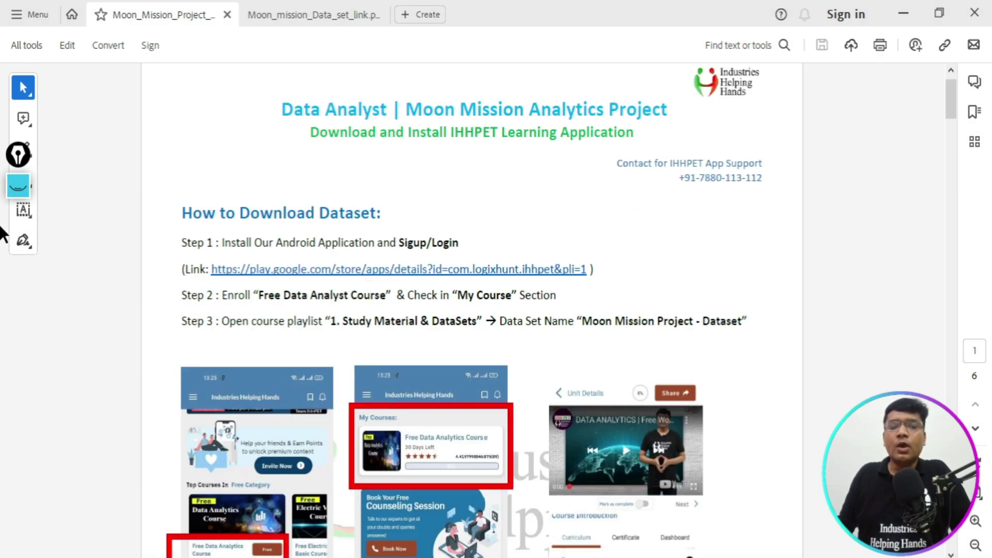
left_click(18, 186)
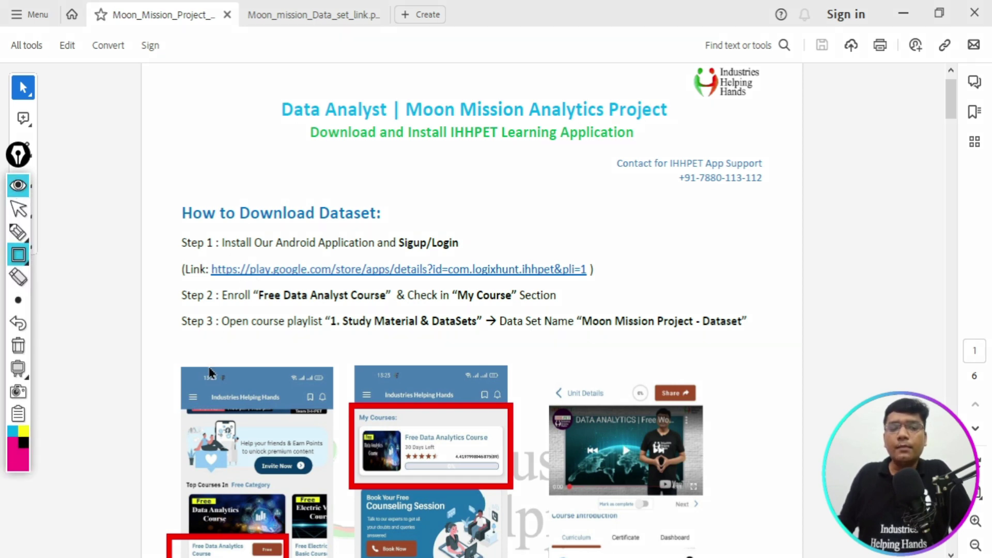
mouse_move(230, 281)
left_mouse_down()
mouse_move(439, 311)
mouse_move(584, 317)
left_mouse_up()
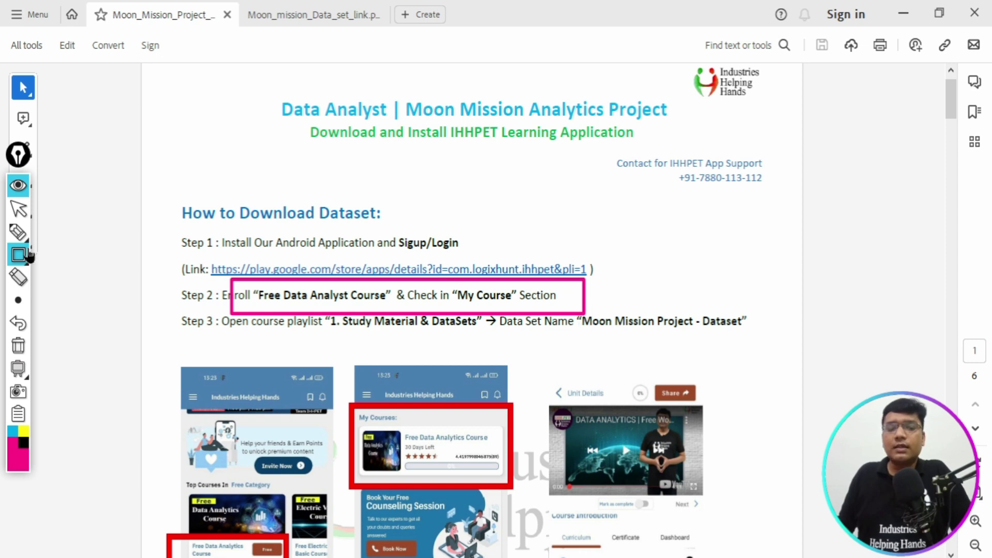
left_click(18, 186)
scroll(459, 331, "down", 1)
scroll(458, 331, "down", 4)
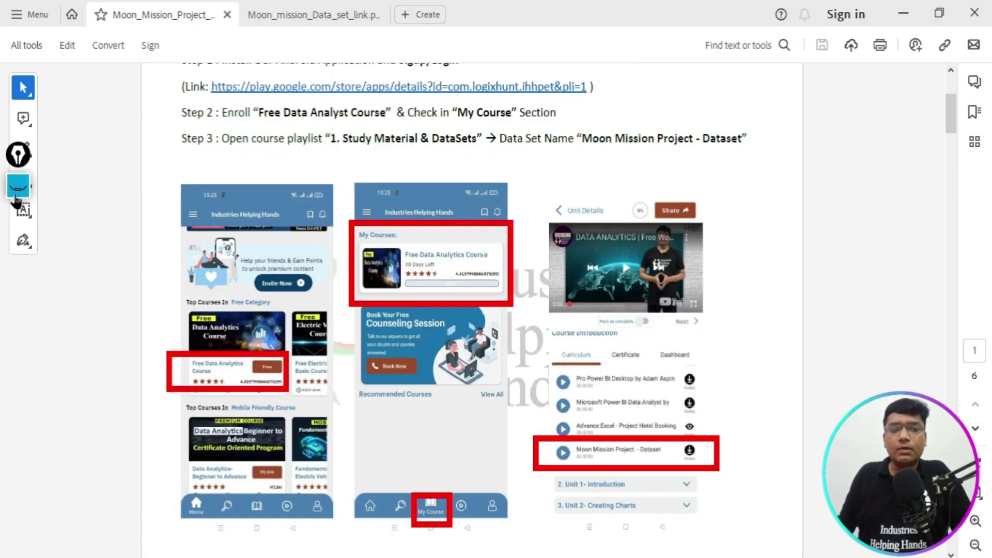
left_click(19, 186)
left_click(18, 345)
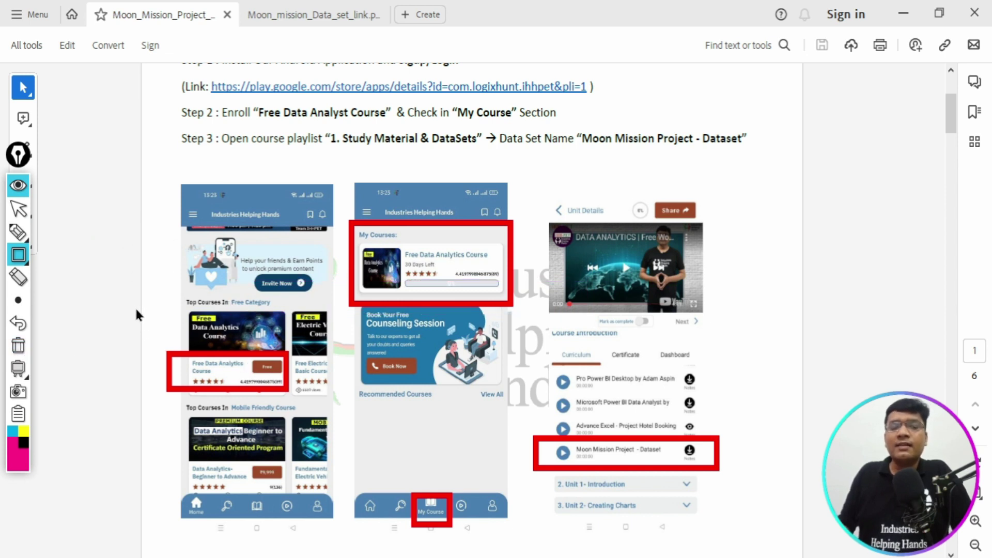
- Draw arrow annotations at the free course, the My Course icon and the My Courses box in the app screenshots, and clear them
left_click(18, 254)
left_click(106, 255)
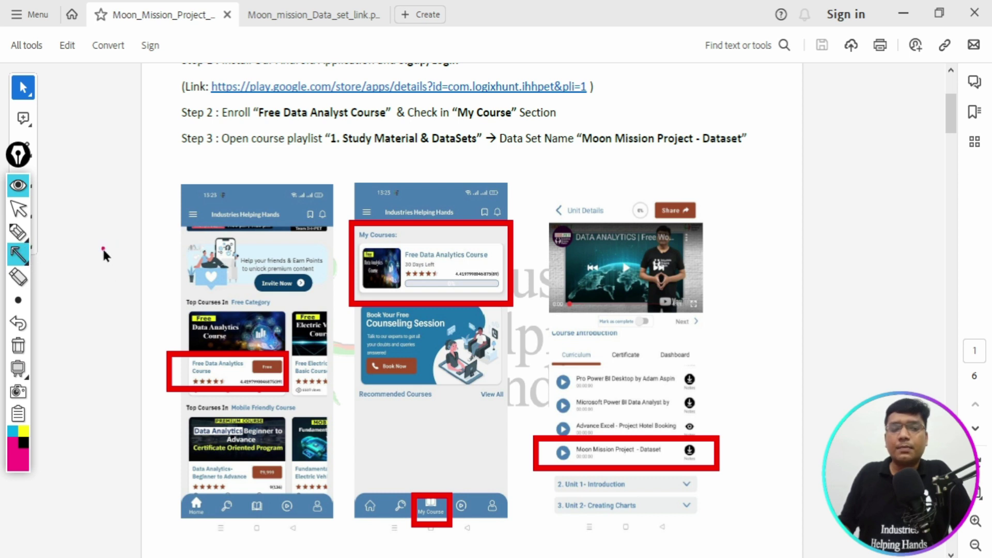
left_click_drag(103, 249, 172, 335)
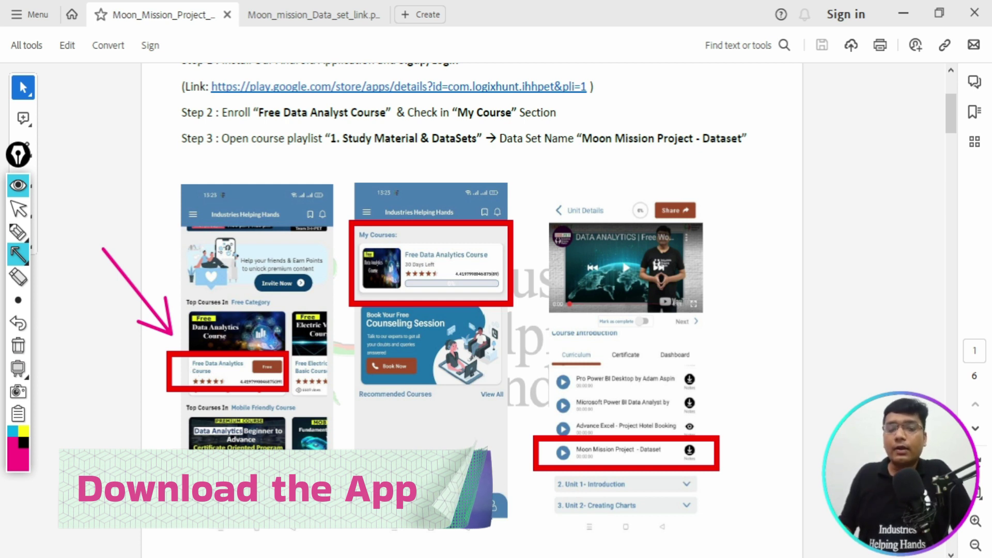
mouse_move(391, 476)
left_mouse_down()
mouse_move(429, 479)
mouse_move(396, 511)
mouse_move(416, 502)
left_mouse_up()
left_click_drag(471, 446, 444, 493)
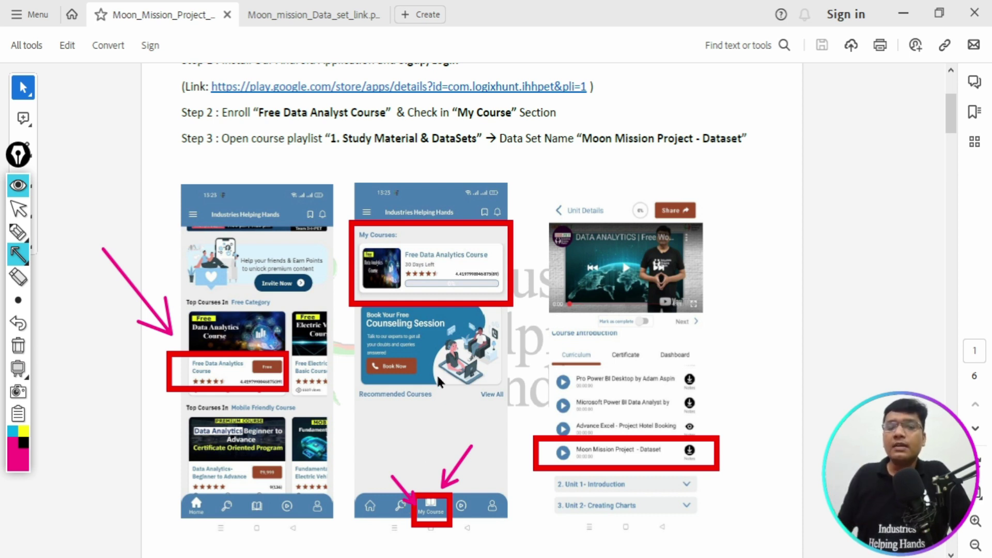
left_click_drag(440, 163, 449, 224)
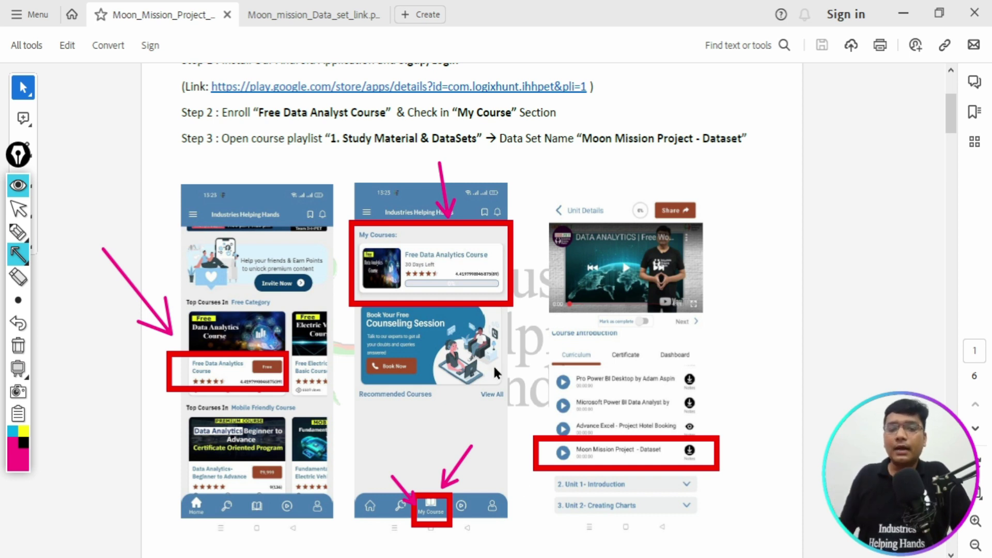
left_click_drag(430, 461, 432, 479)
left_click_drag(331, 437, 386, 322)
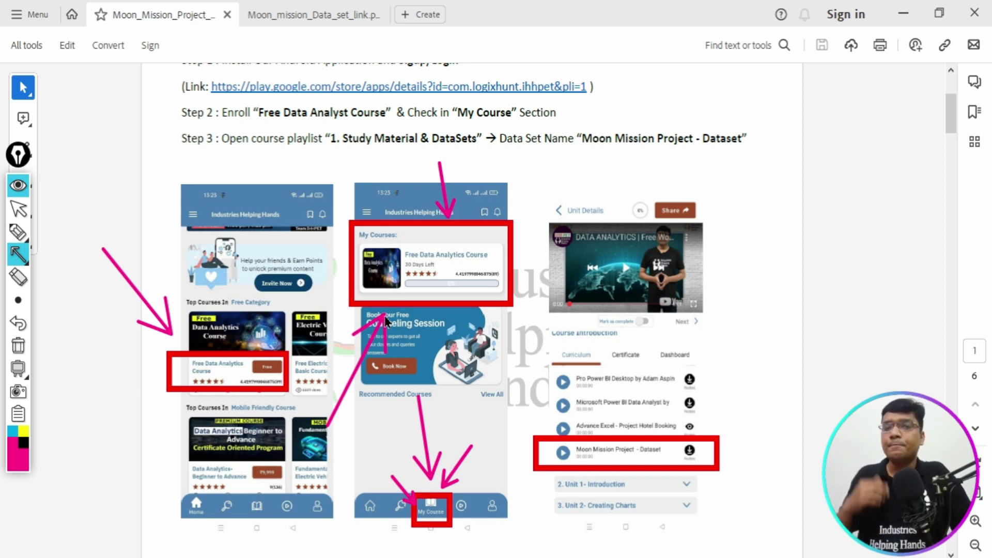
left_click(25, 348)
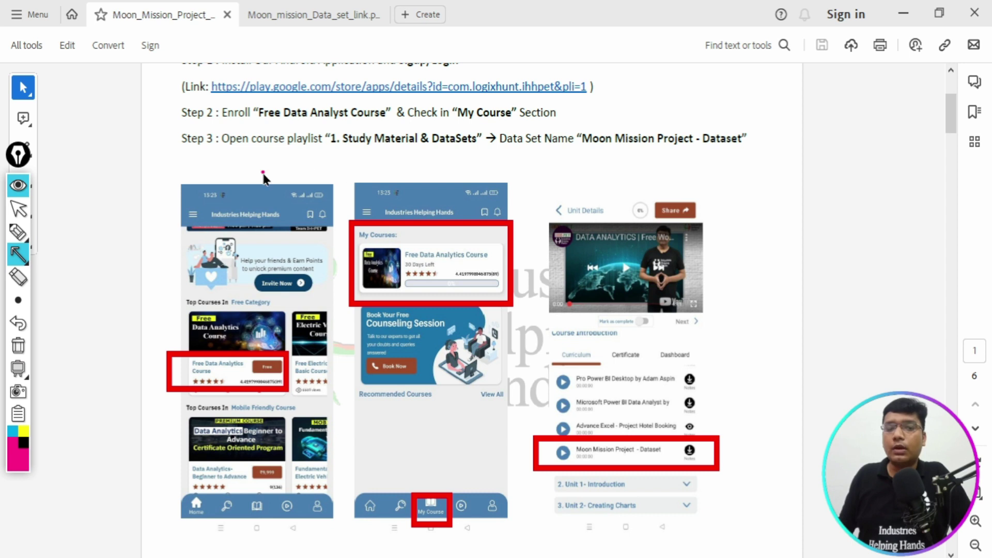
- Point arrow annotations at the Study Material & DataSets text and the Moon Mission Project - Dataset entry, and clear them
left_click_drag(264, 172, 324, 157)
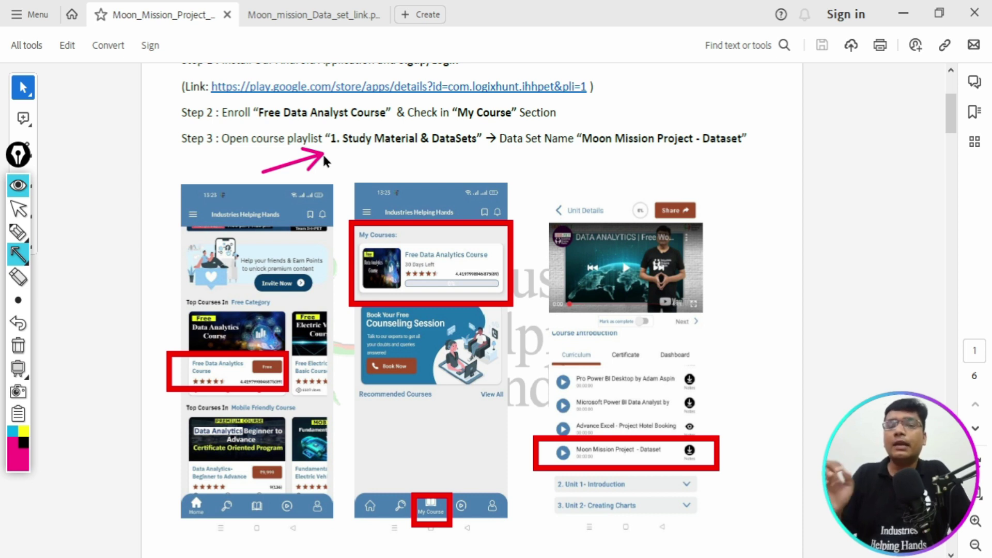
left_click_drag(776, 341, 722, 439)
left_click_drag(485, 513, 572, 468)
left_click_drag(798, 498, 698, 458)
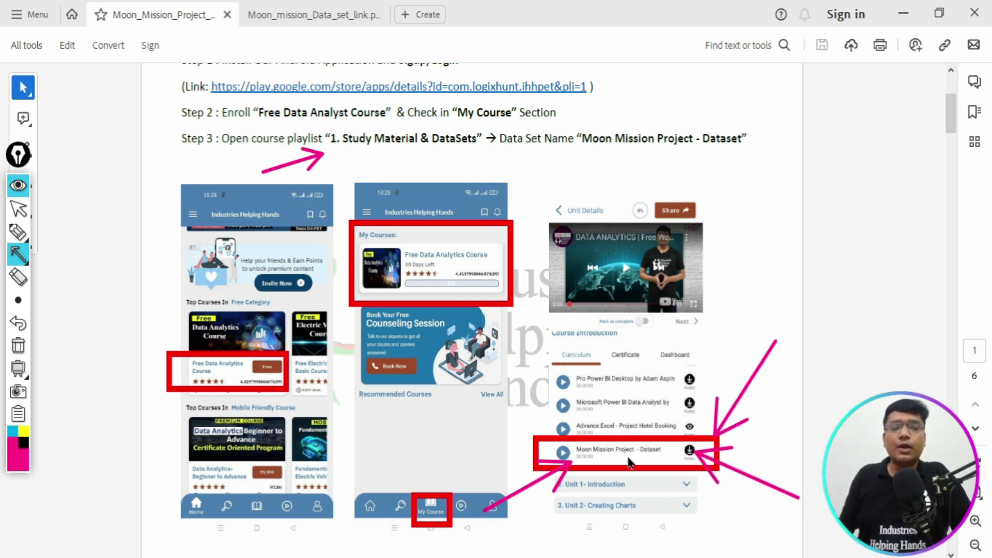
left_click(18, 353)
left_click(18, 185)
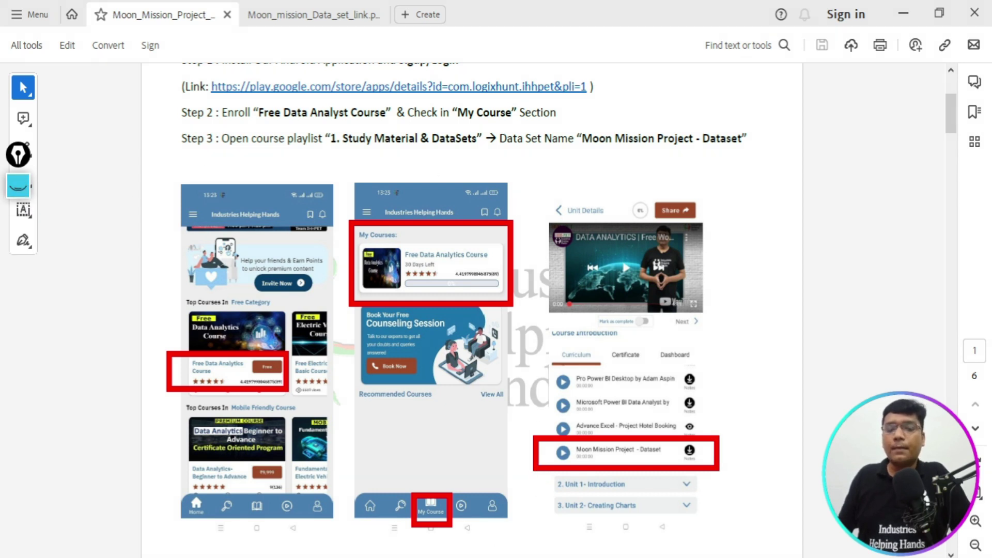
- Return to the dataset links PDF, frame the Part 1 Data set and Theme sections with rectangle annotations, and clear them
left_click(522, 512)
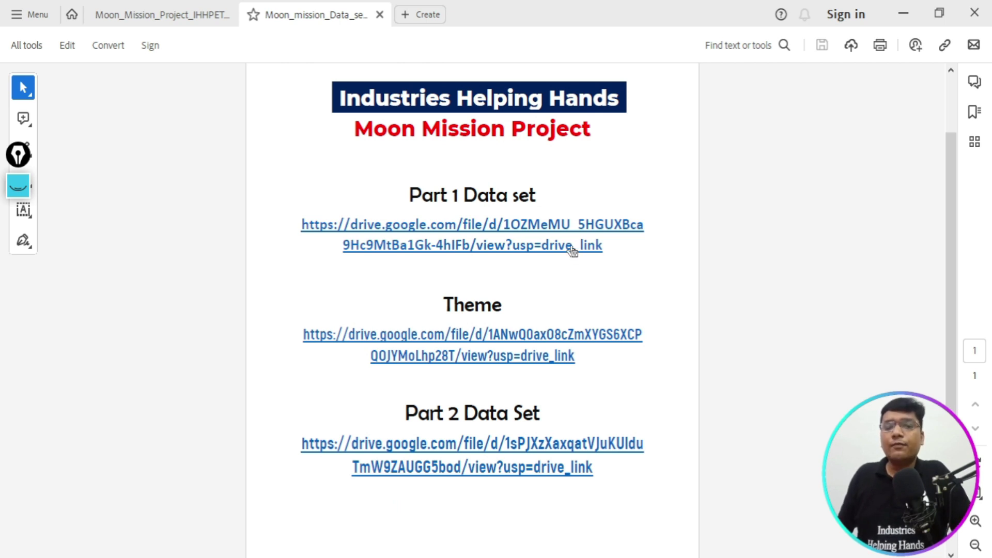
left_click(26, 189)
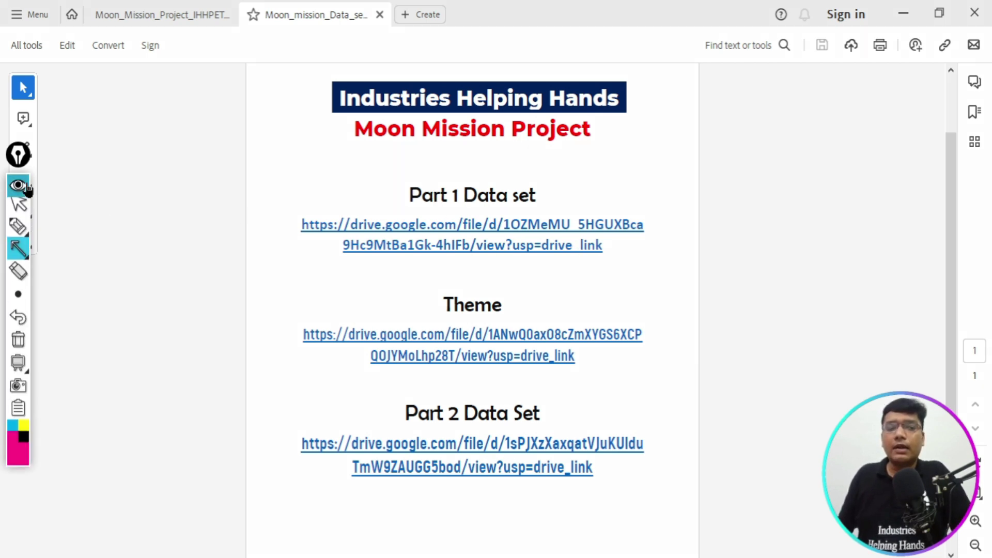
left_click(18, 254)
left_click(62, 254)
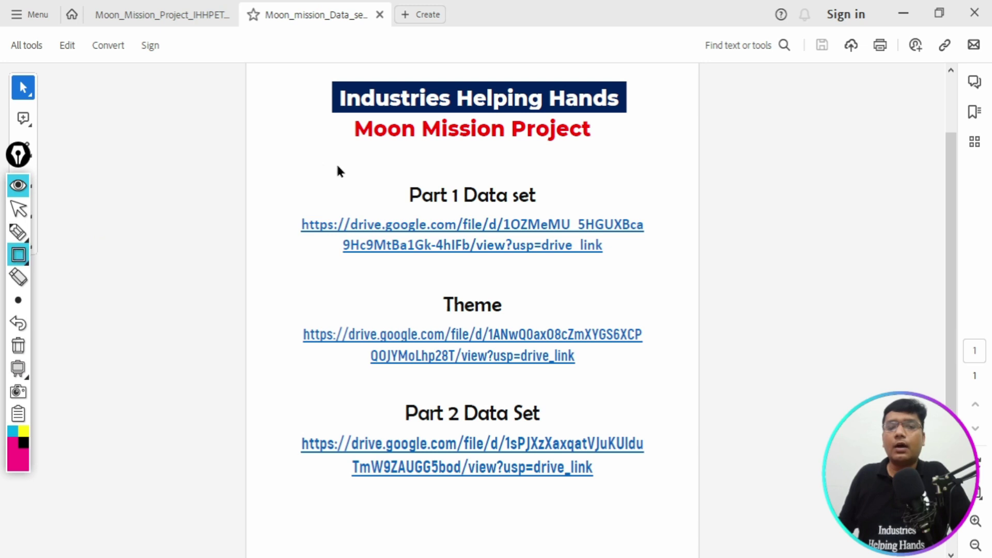
left_click_drag(257, 176, 674, 280)
mouse_move(265, 294)
left_mouse_down()
mouse_move(591, 372)
mouse_move(720, 385)
left_mouse_up()
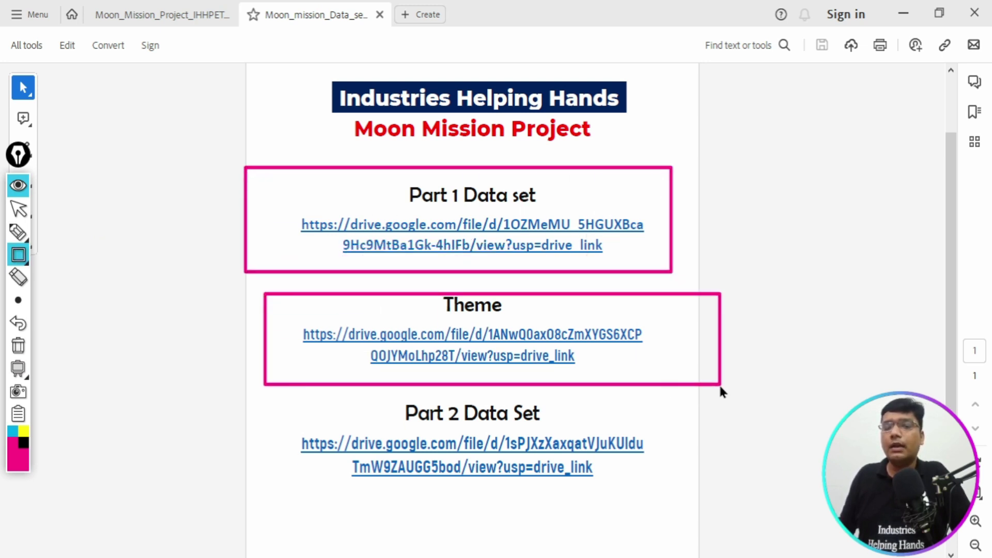
left_click(19, 346)
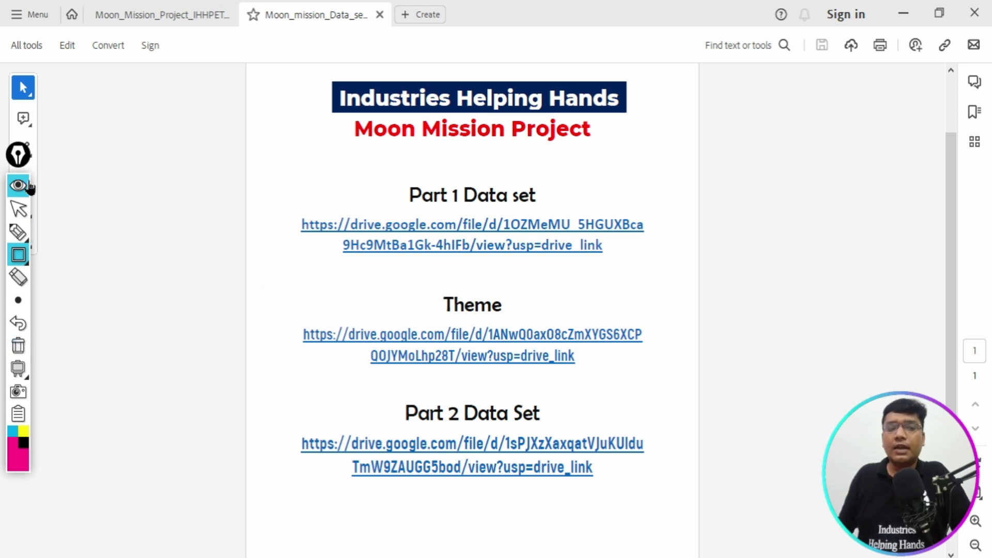
left_click(20, 186)
- Open the Part 1 Data set and Theme links in the browser and display the Data set Part 1 - Moonlanding.csv file
left_click(388, 246)
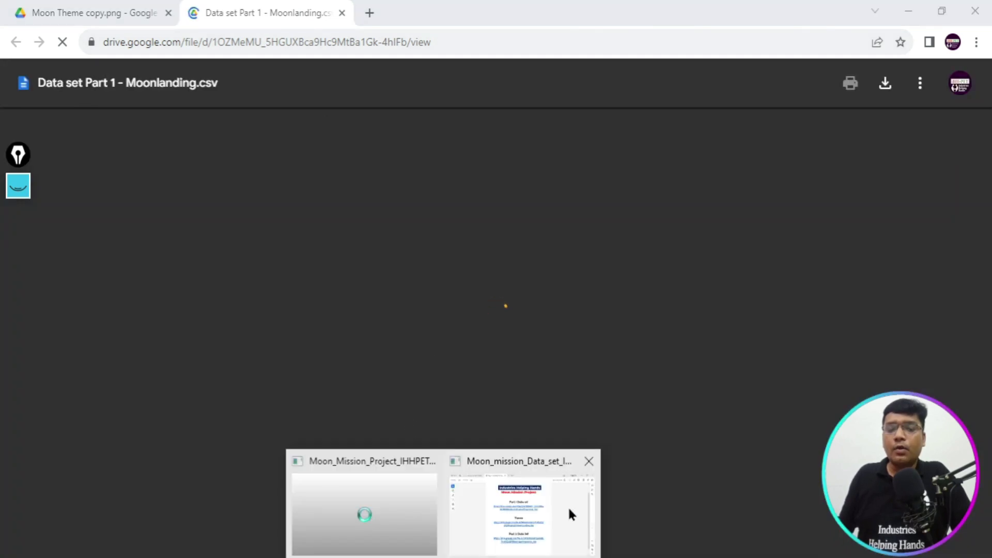
left_click(568, 509)
left_click(481, 343)
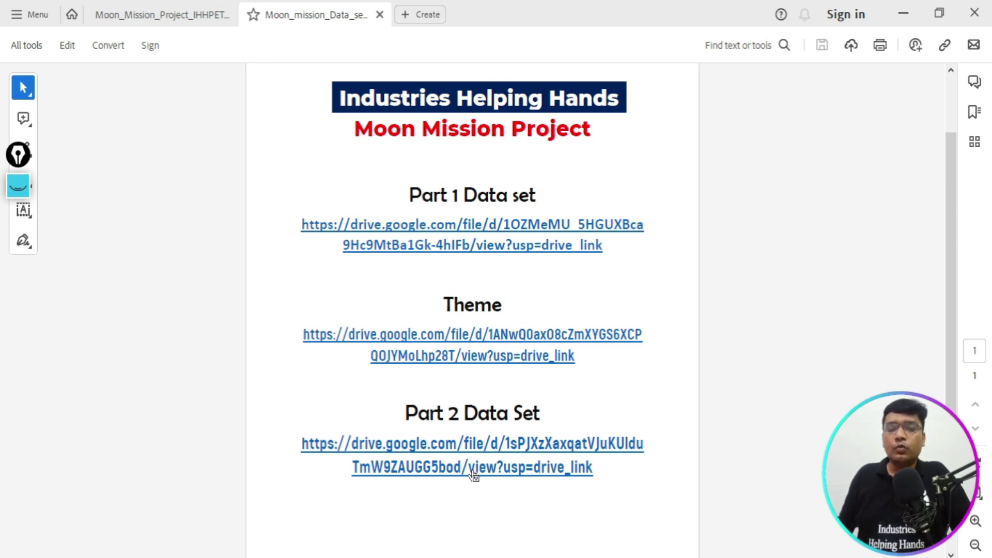
left_click(559, 351)
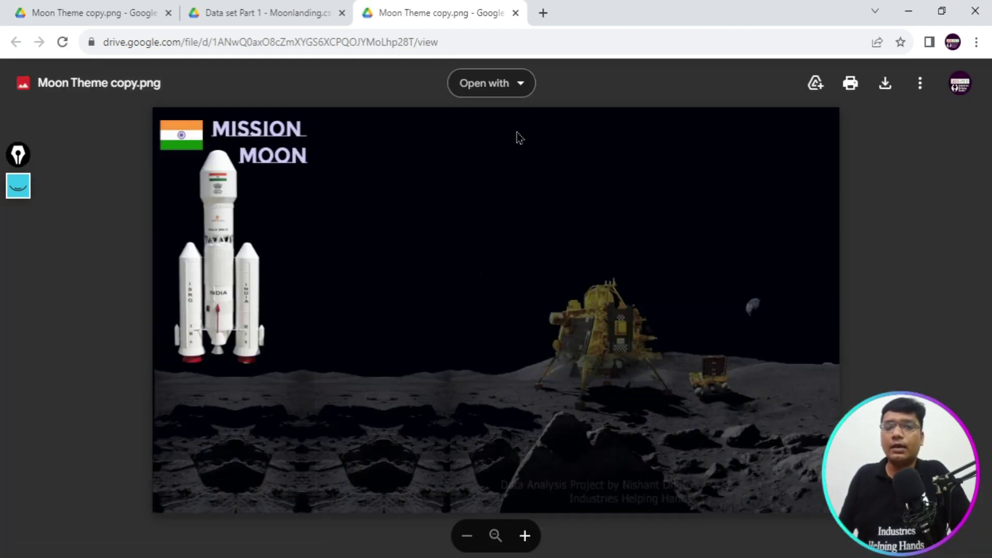
left_click(235, 8)
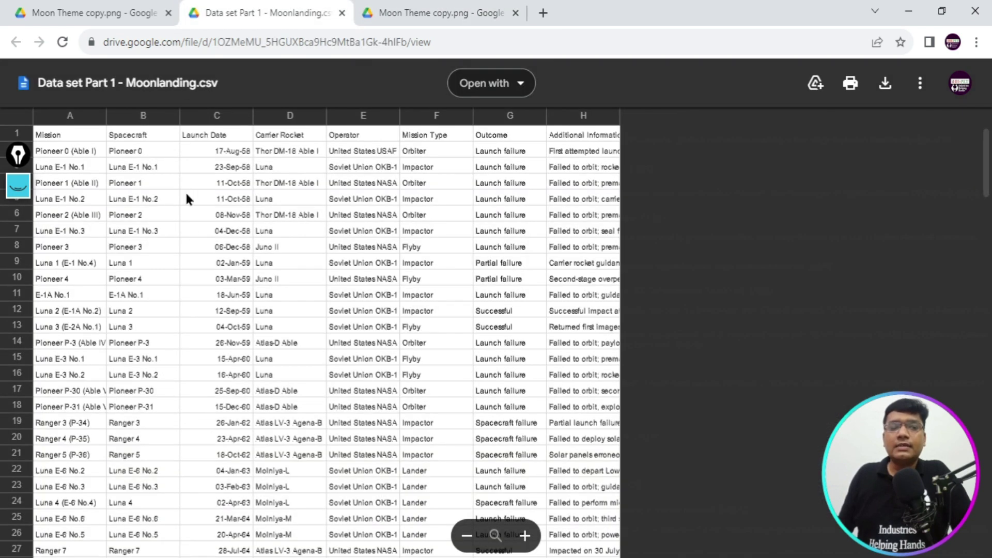
- Download the Data set Part 1 - Moonlanding.csv and Moon Theme copy.png files from Google Drive
left_click(885, 85)
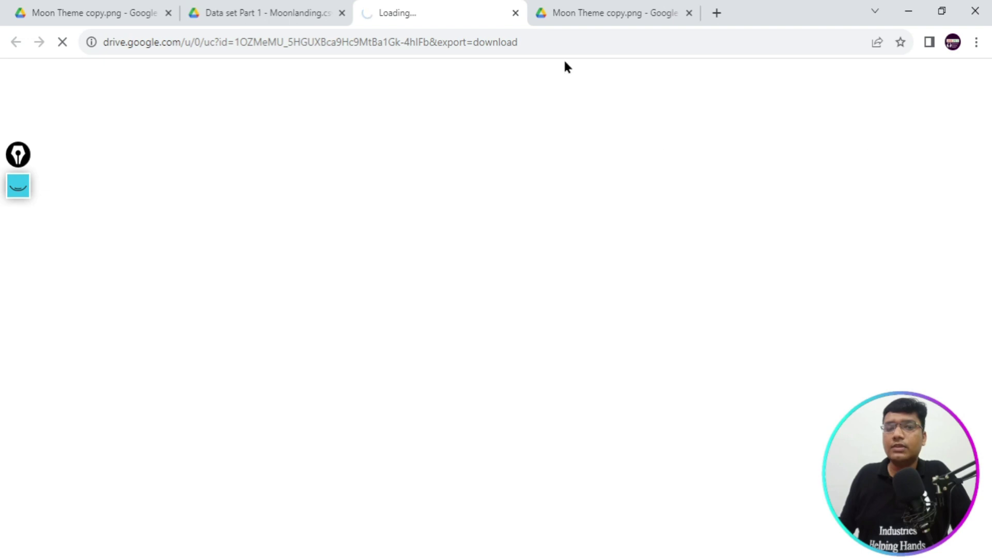
left_click(582, 6)
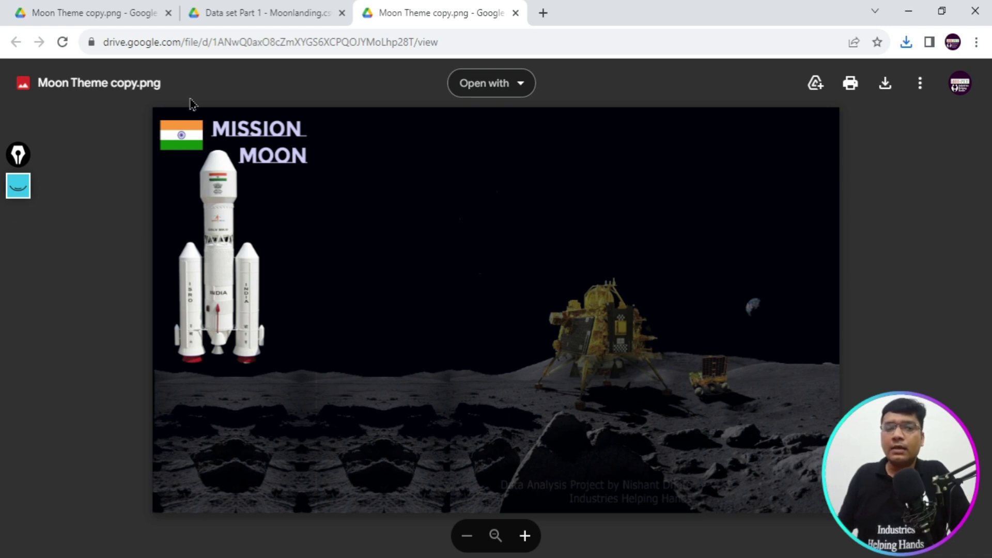
left_click(885, 85)
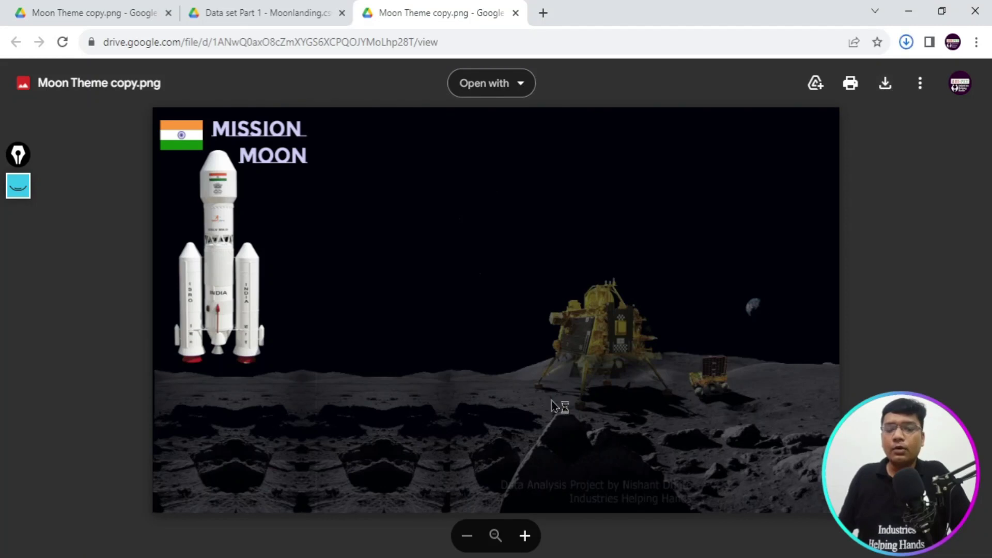
- Show the Moon Mission Project report in Power BI Desktop, and switch to the Moonlanding workbook in Excel
mouse_move(414, 555)
left_click(417, 503)
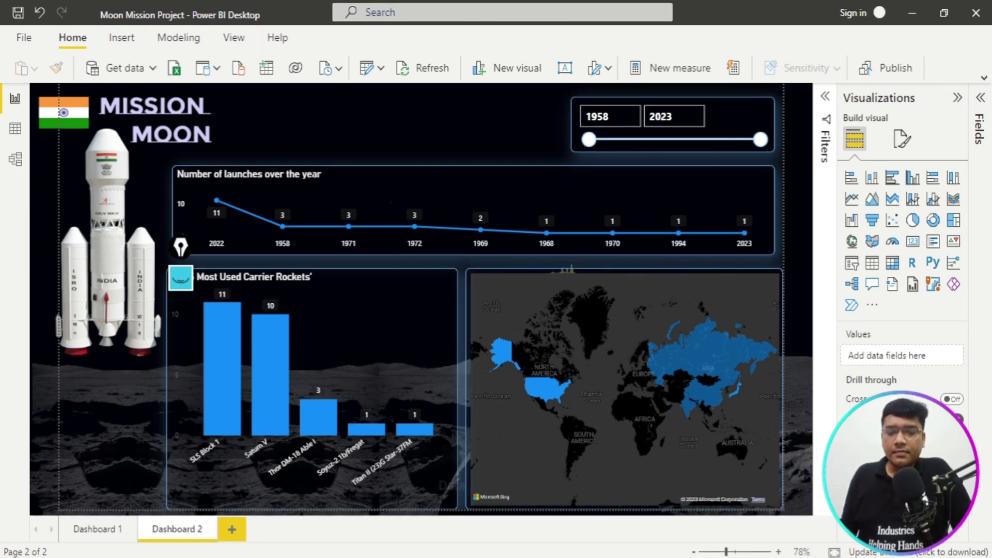
key("alt+Tab")
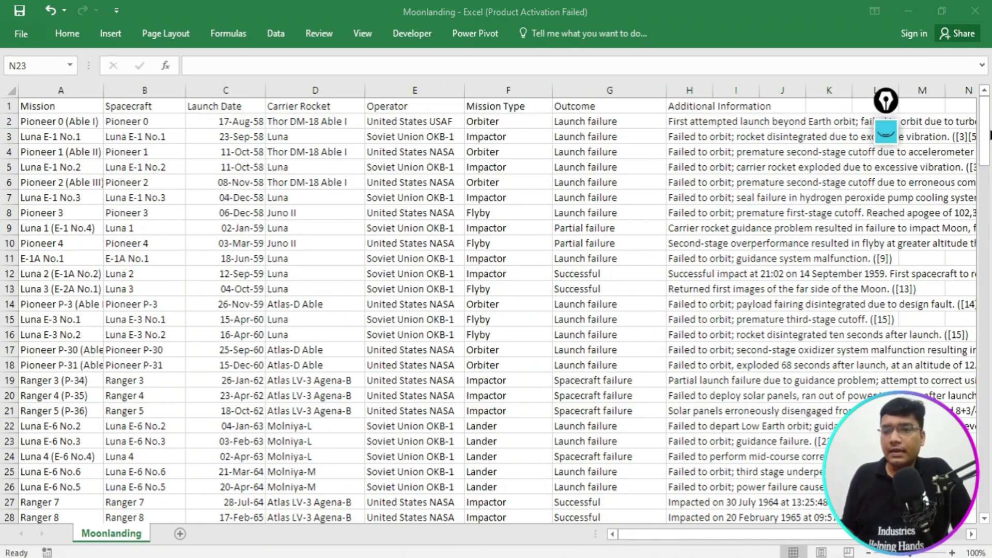
left_click_drag(987, 133, 988, 108)
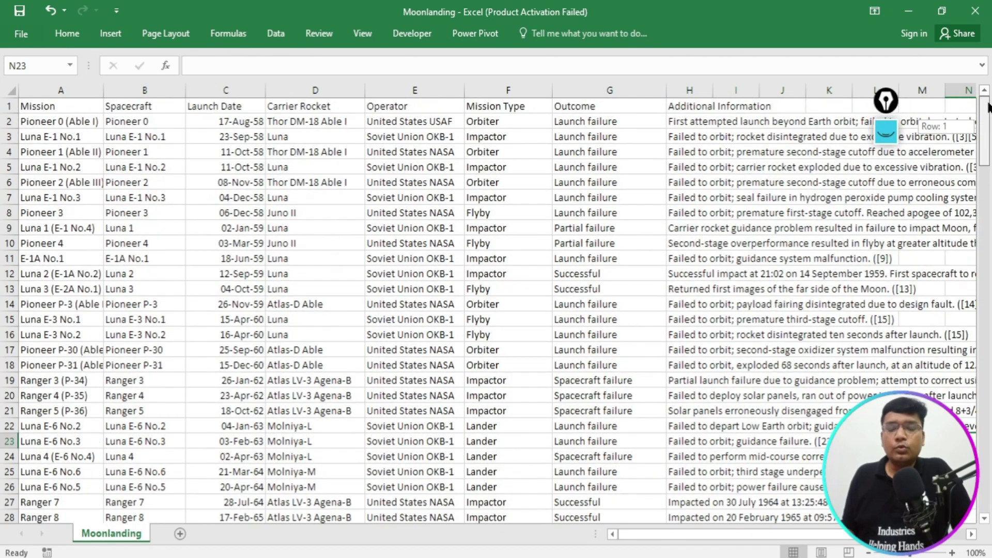
left_click(886, 133)
left_click(887, 133)
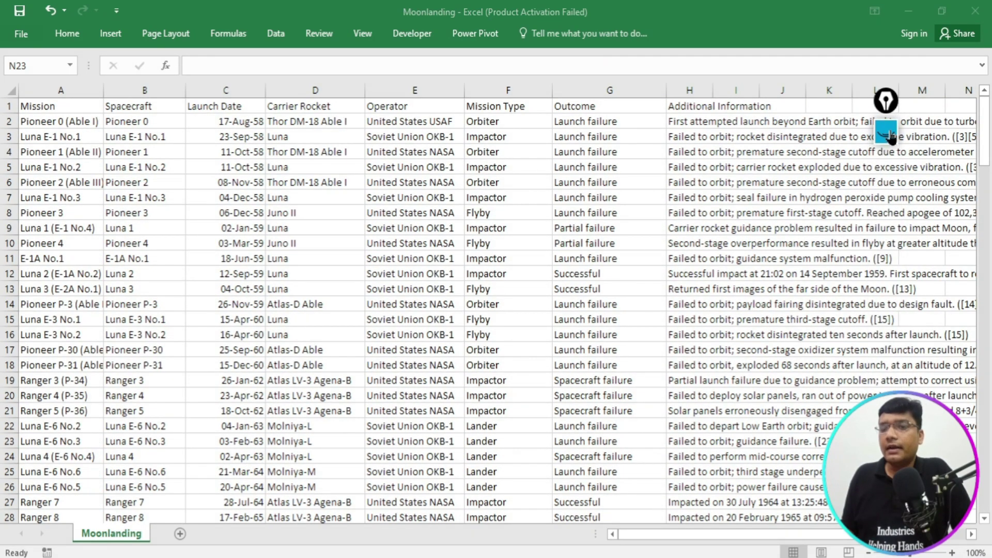
left_click(986, 130)
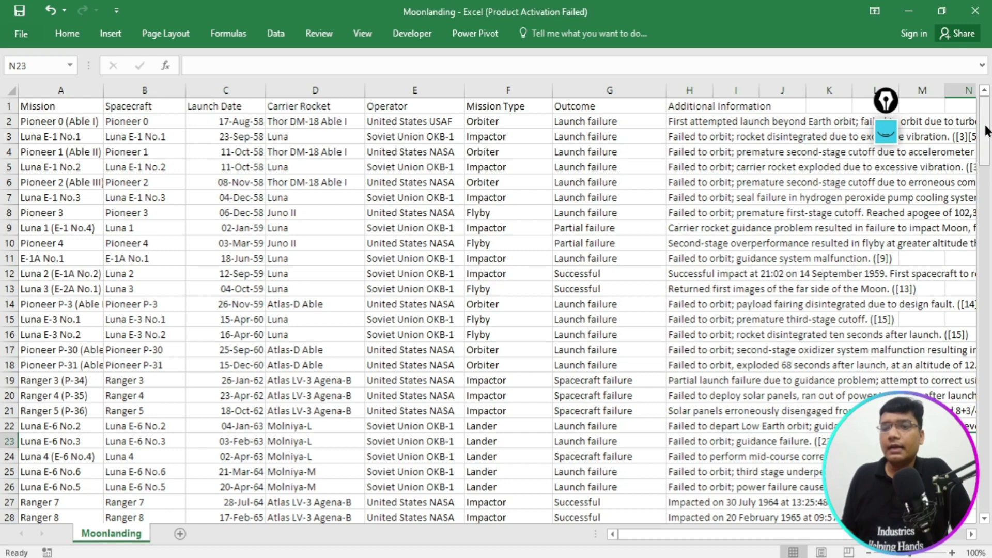
- Frame the Luna 25 row and its Spacecraft failure outcome in row 159 with rectangle annotations, and clear them
left_click_drag(983, 132, 980, 476)
left_click(887, 134)
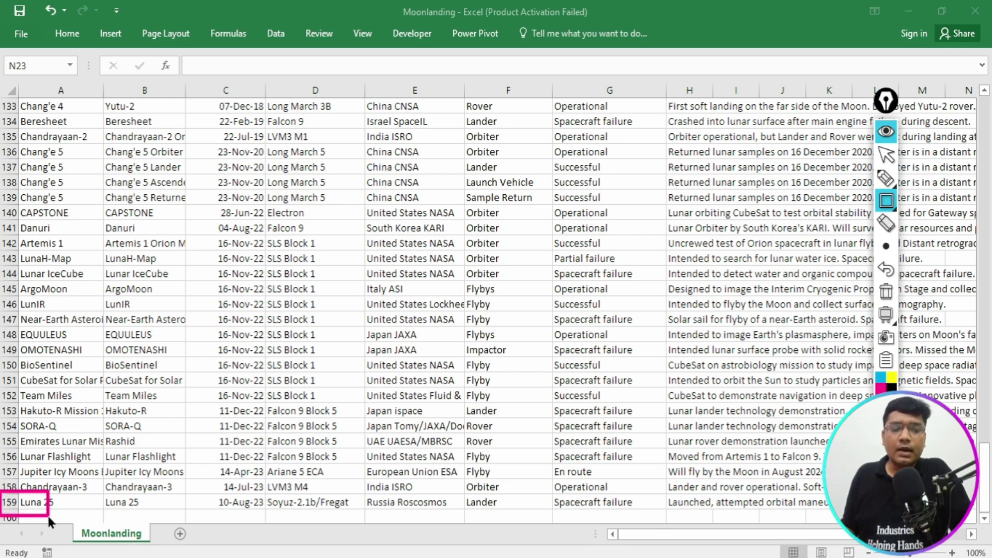
left_click_drag(50, 521, 520, 522)
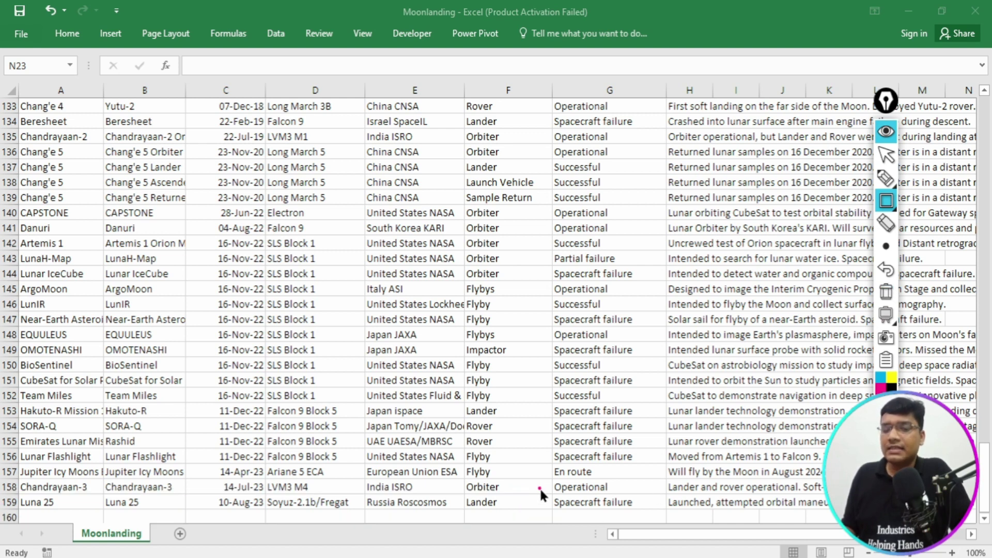
mouse_move(540, 487)
left_mouse_down()
mouse_move(615, 524)
mouse_move(645, 527)
left_mouse_up()
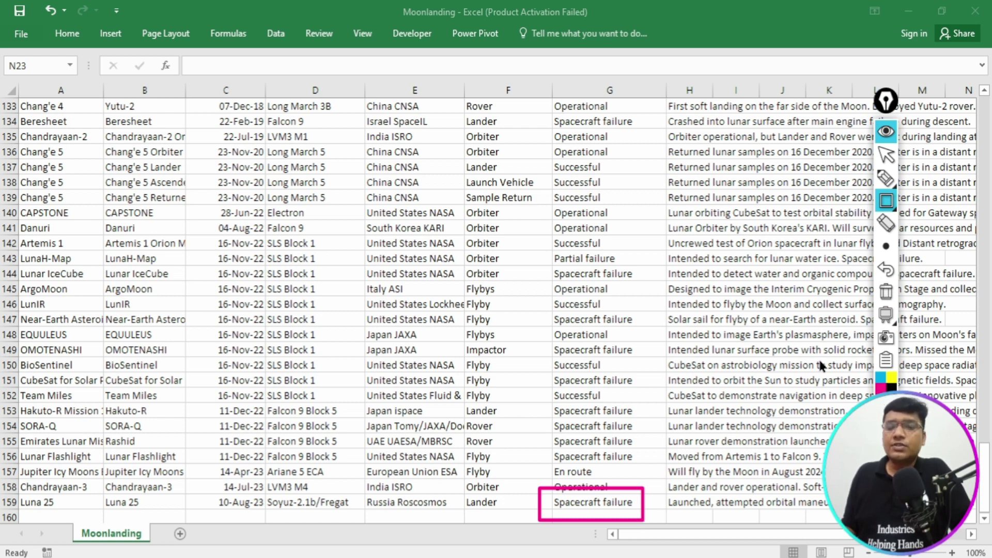
left_click(886, 291)
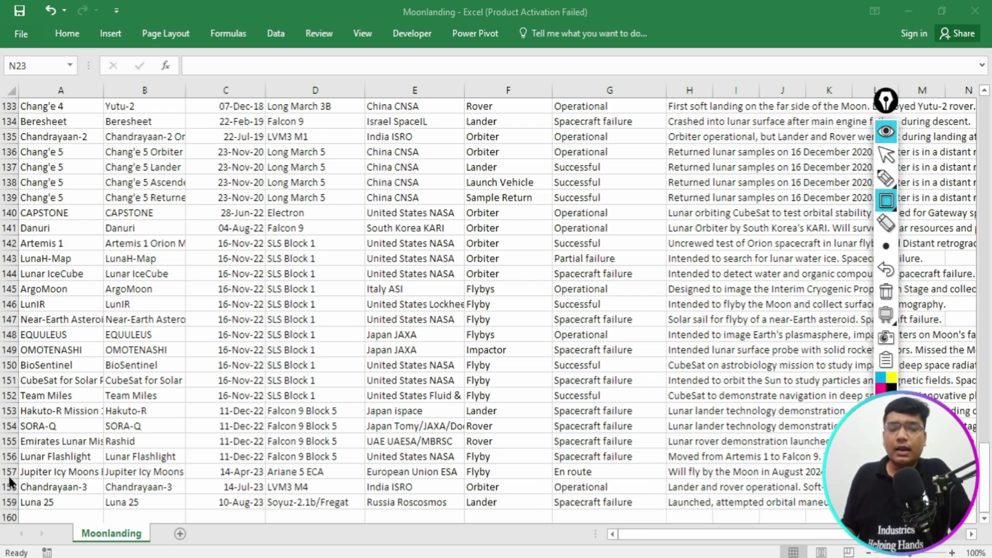
- Frame the Chandrayaan-3 row, its Operational outcome and its additional information with rectangle annotations, and clear them
mouse_move(9, 476)
left_mouse_down()
mouse_move(279, 507)
mouse_move(458, 497)
mouse_move(549, 500)
mouse_move(552, 511)
mouse_move(429, 497)
left_mouse_up()
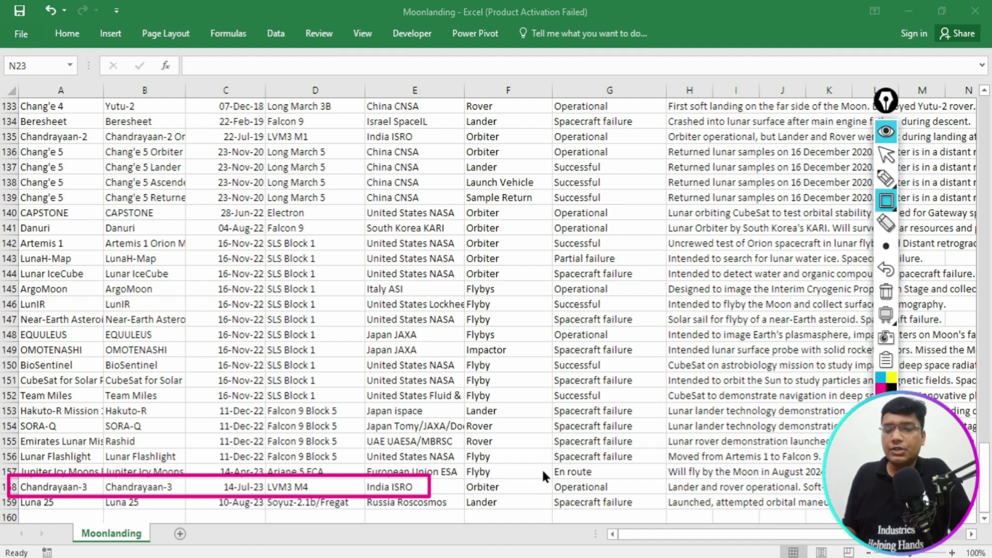
left_click_drag(548, 477, 627, 501)
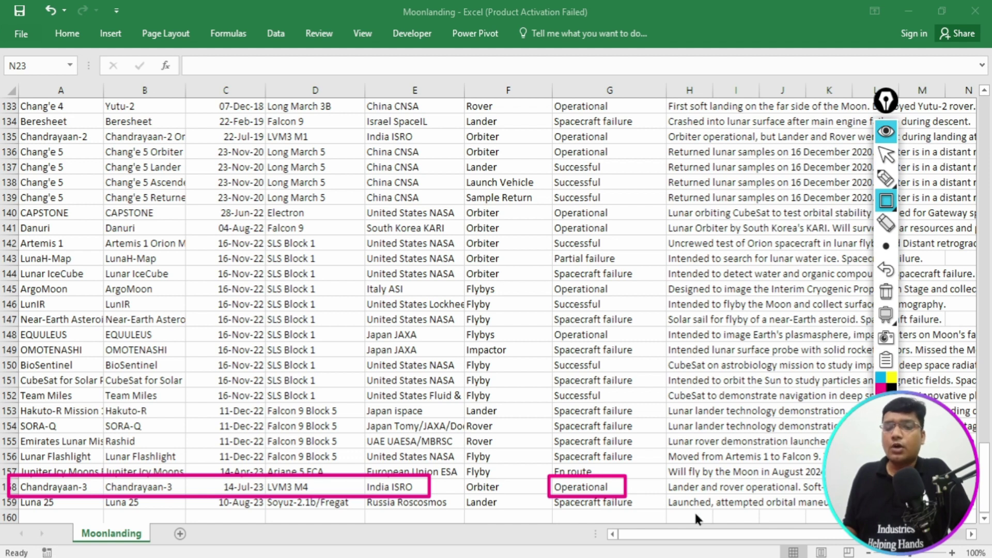
mouse_move(663, 475)
left_mouse_down()
mouse_move(770, 512)
mouse_move(822, 512)
mouse_move(826, 497)
left_mouse_up()
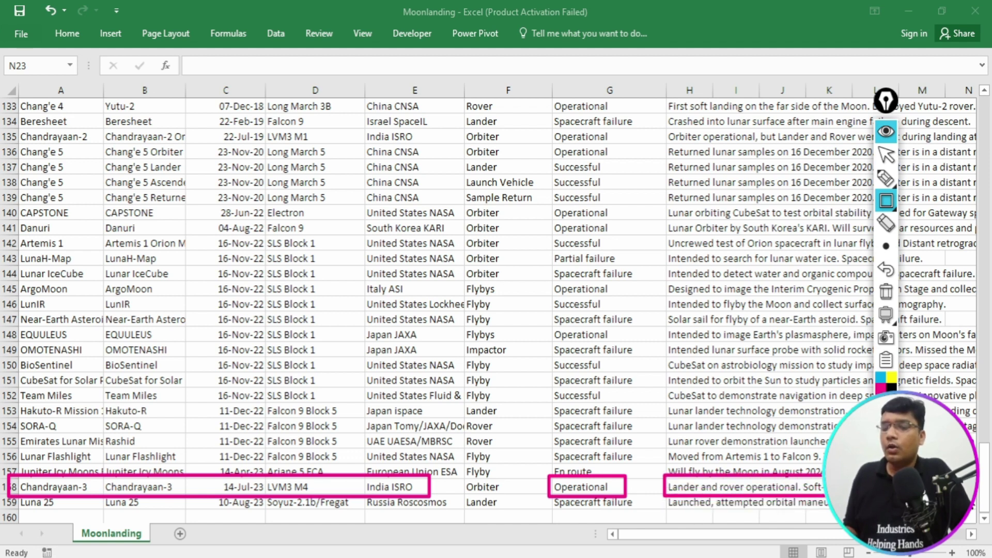
left_click(889, 293)
left_click(887, 155)
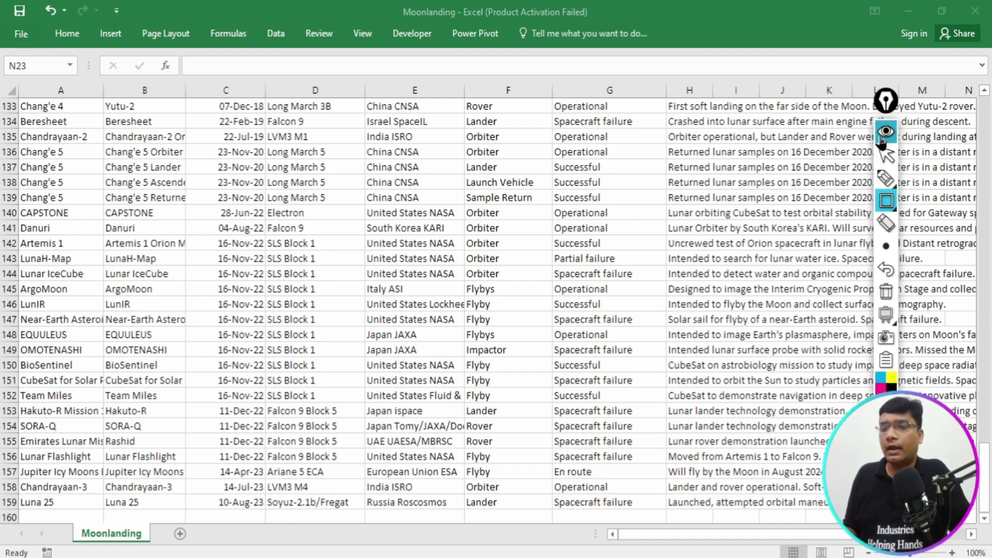
- Frame the first Launch Date entry, 17-Aug-58, with a rectangle annotation, and clear it
left_click(868, 553)
left_click(868, 553)
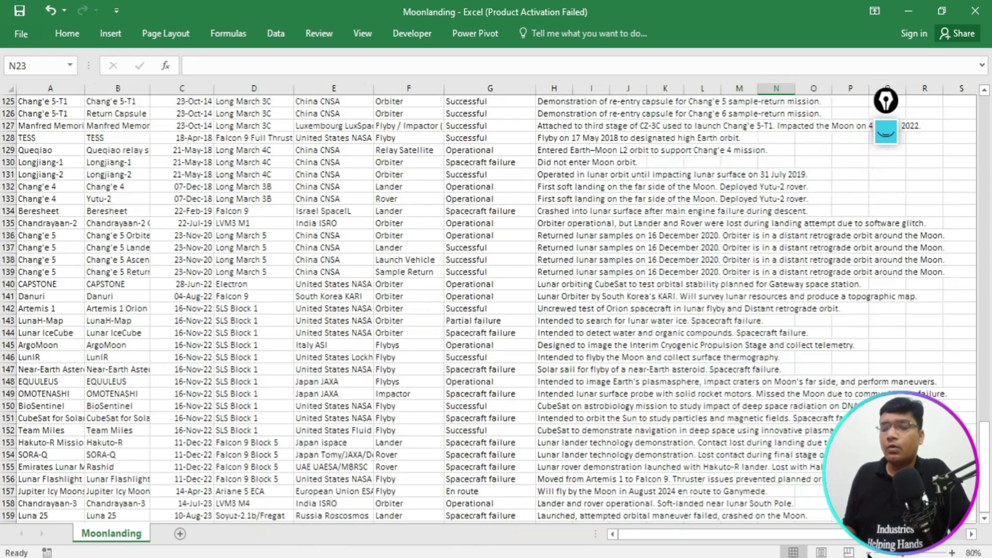
scroll(598, 370, "up", 11)
scroll(598, 370, "up", 20)
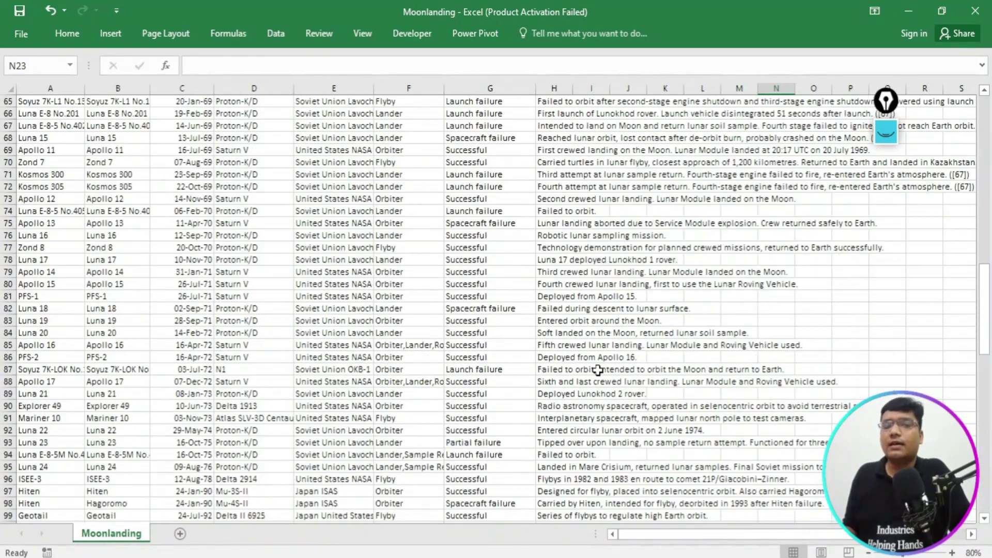
scroll(597, 370, "up", 4)
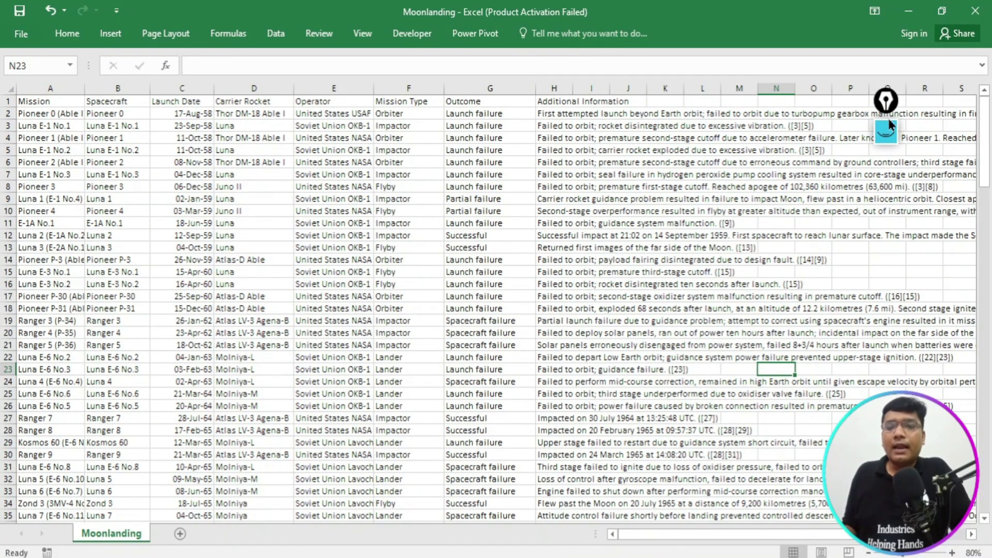
left_click(886, 135)
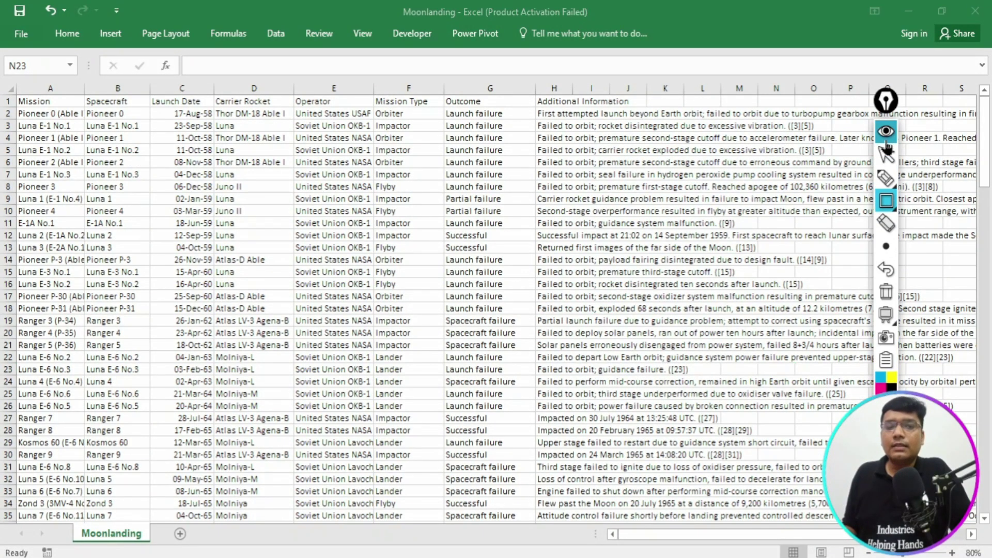
left_click(887, 201)
left_click_drag(154, 97, 218, 126)
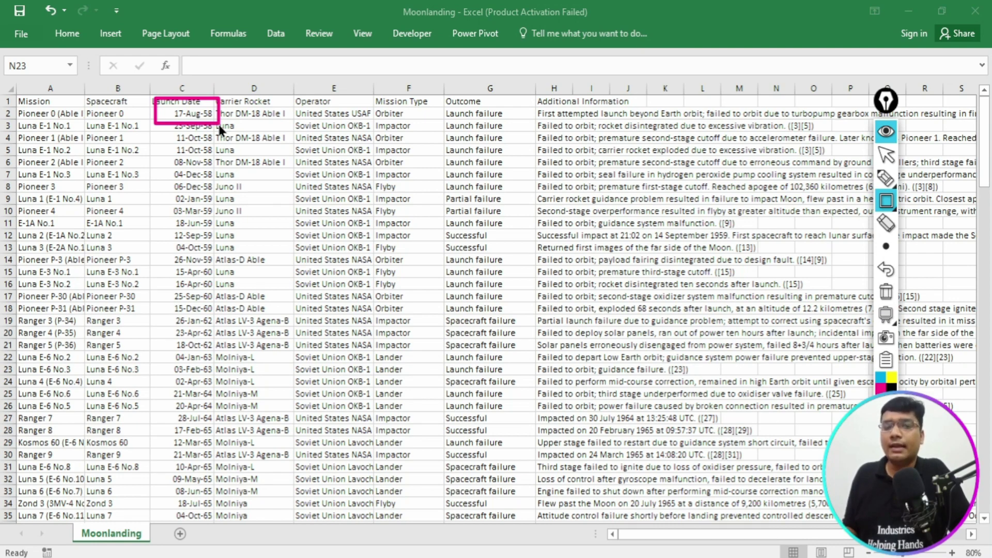
left_click(885, 292)
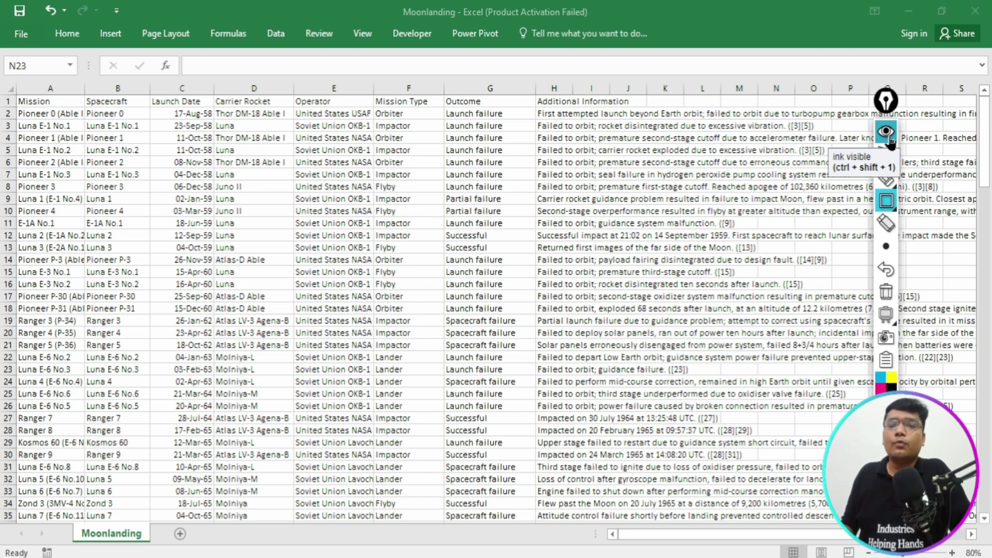
- Frame the Mission, Spacecraft, Launch Date and Carrier Rocket column headers with rectangle annotations, and clear them
left_click(886, 201)
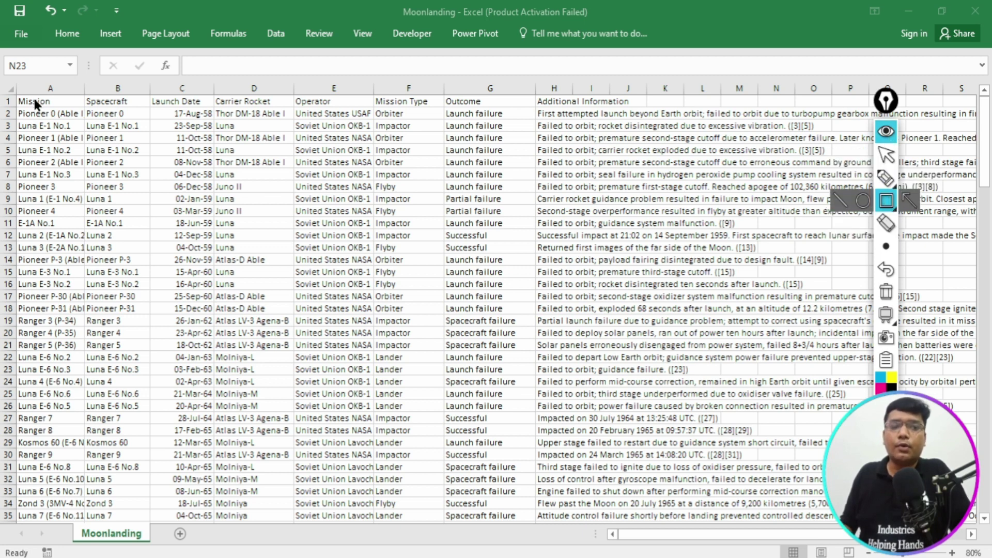
left_click_drag(5, 87, 61, 114)
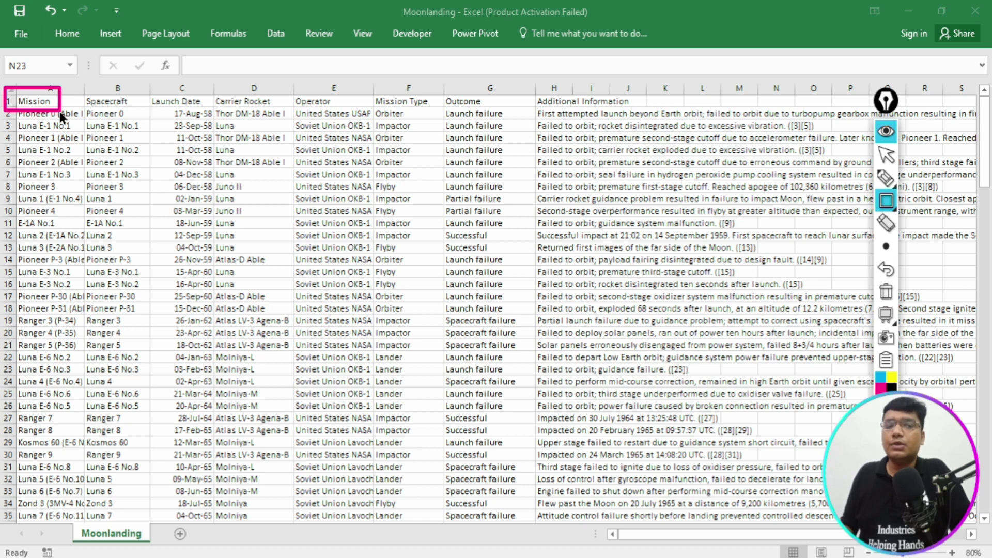
left_click_drag(79, 86, 138, 116)
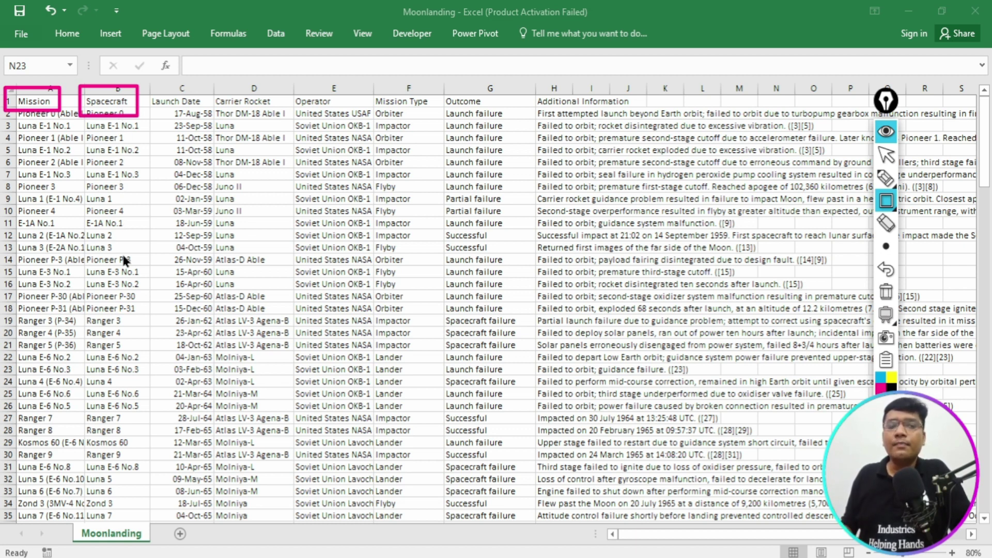
mouse_move(142, 82)
left_mouse_down()
mouse_move(179, 113)
mouse_move(277, 119)
left_mouse_up()
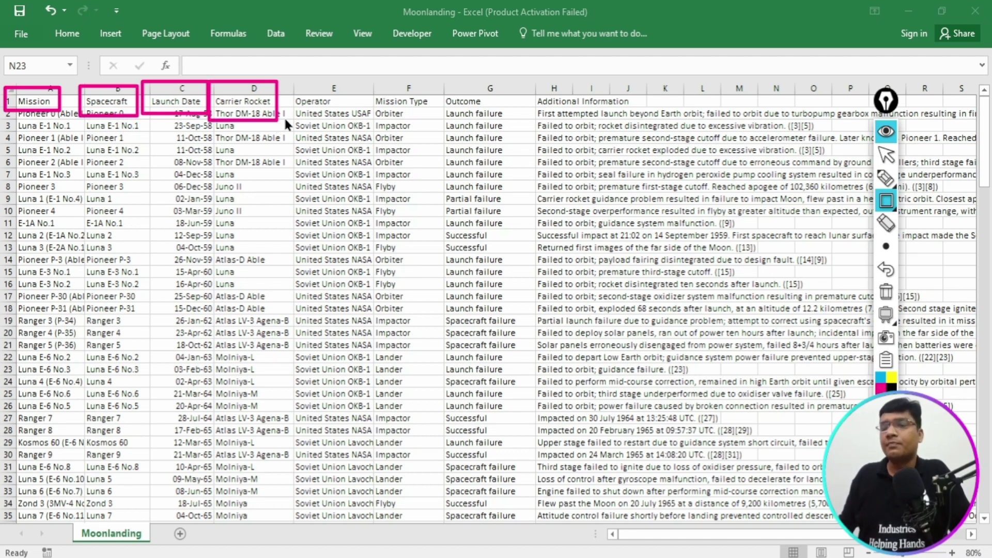
left_click(886, 292)
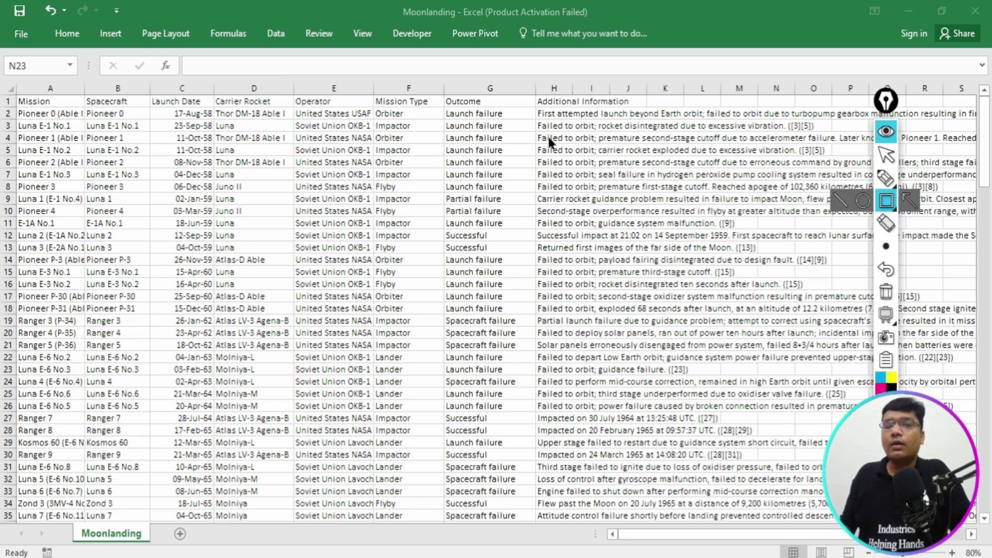
- Frame the Operator, Mission Type and Outcome column headers with rectangle annotations, and clear them
left_click_drag(276, 79, 342, 113)
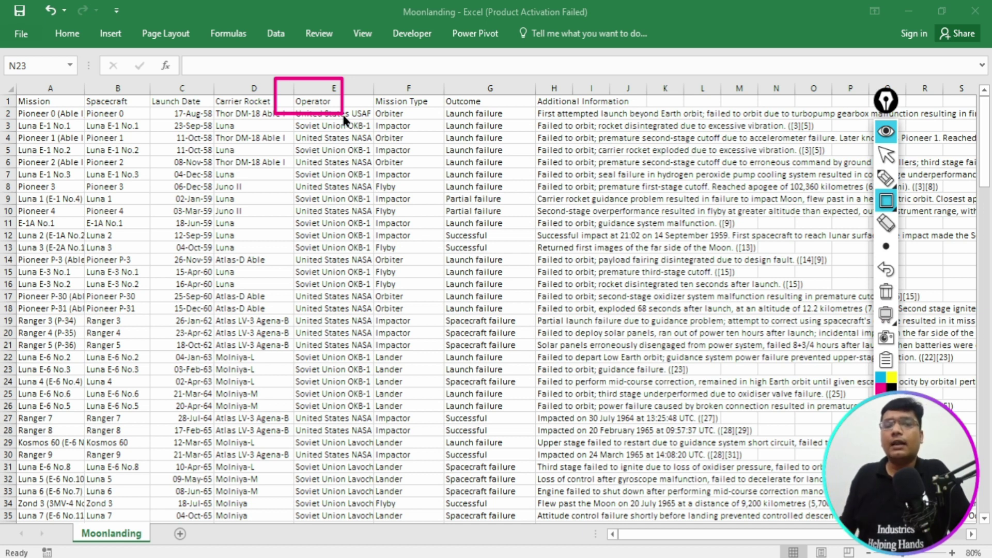
left_click_drag(364, 85, 434, 109)
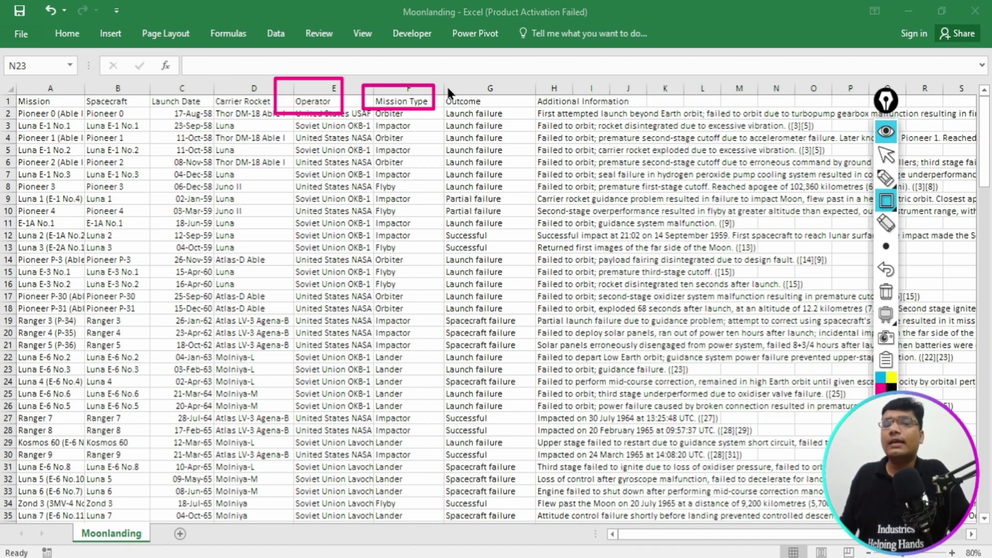
left_click_drag(443, 84, 502, 124)
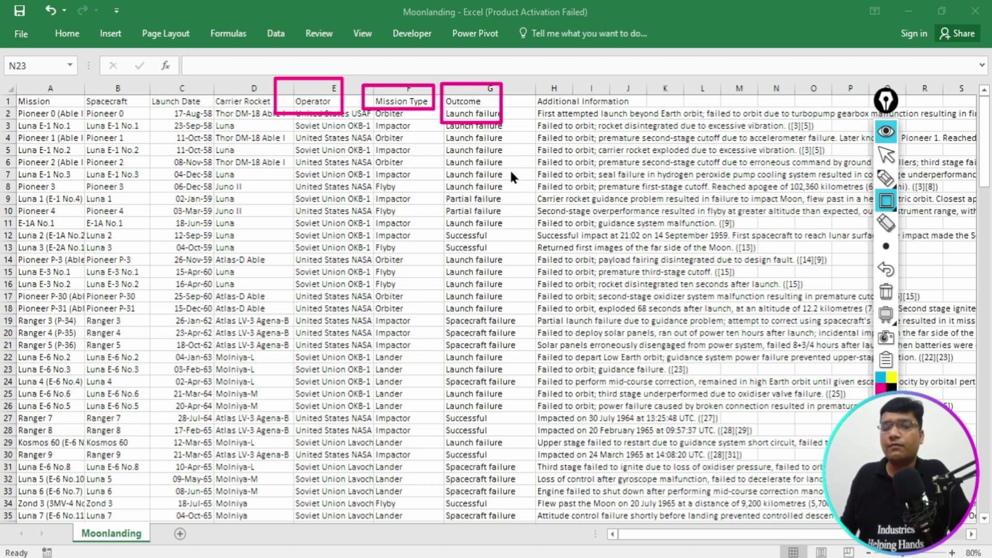
left_click(886, 293)
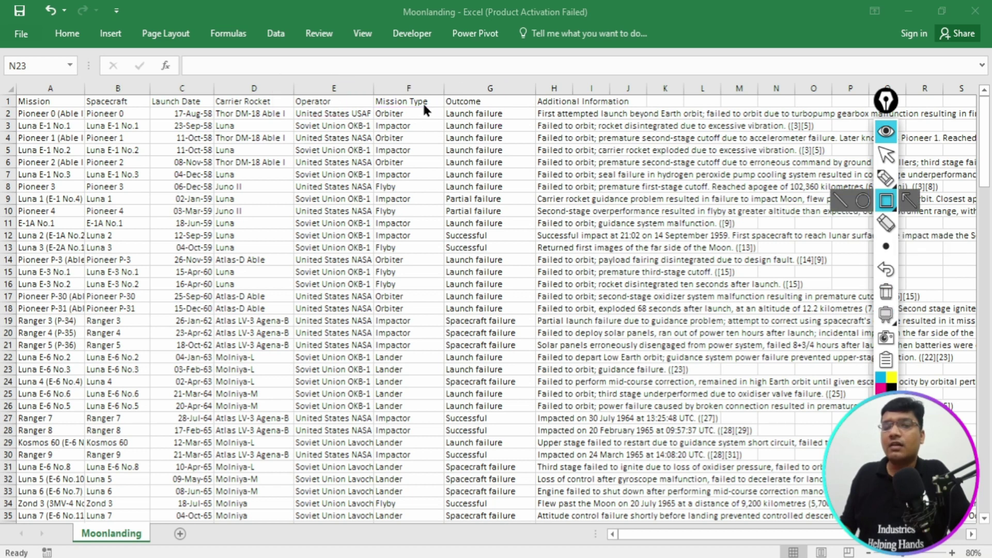
- Frame the upper Outcome column values and the Additional Information header with rectangles, clear them and collapse the annotation tools
mouse_move(427, 98)
left_mouse_down()
mouse_move(512, 173)
mouse_move(532, 249)
left_mouse_up()
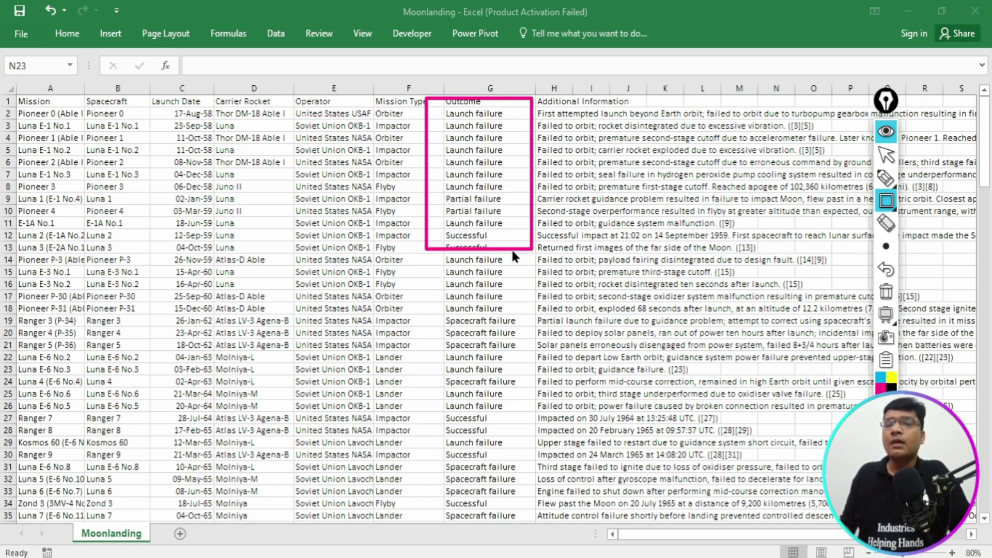
left_click_drag(531, 90, 650, 115)
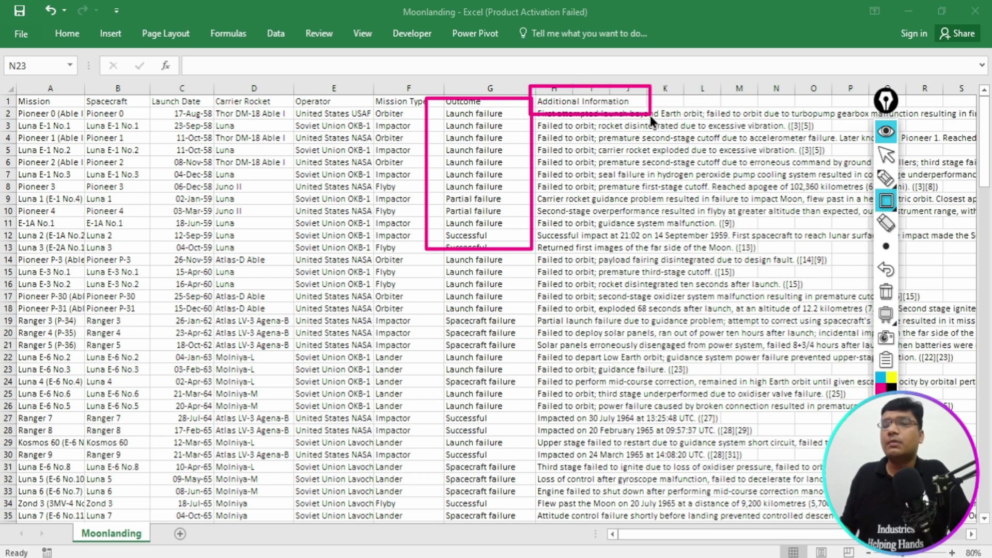
left_click(885, 292)
left_click(886, 131)
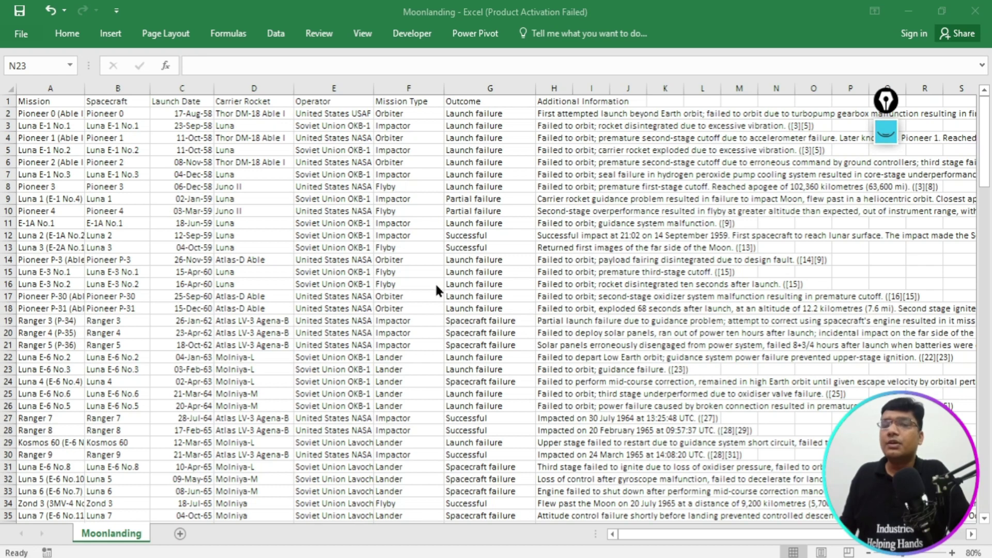
left_click(987, 150)
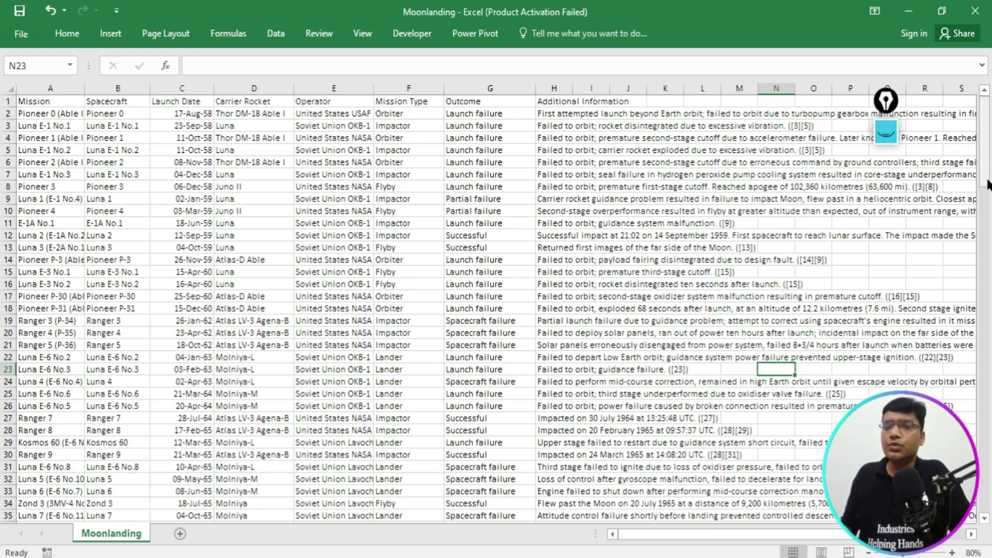
- Frame the last dataset rows and Chandrayaan-3's carrier rocket, operator, mission type, outcome and additional information with rectangle annotations, and clear them
scroll(987, 185, "down", 20)
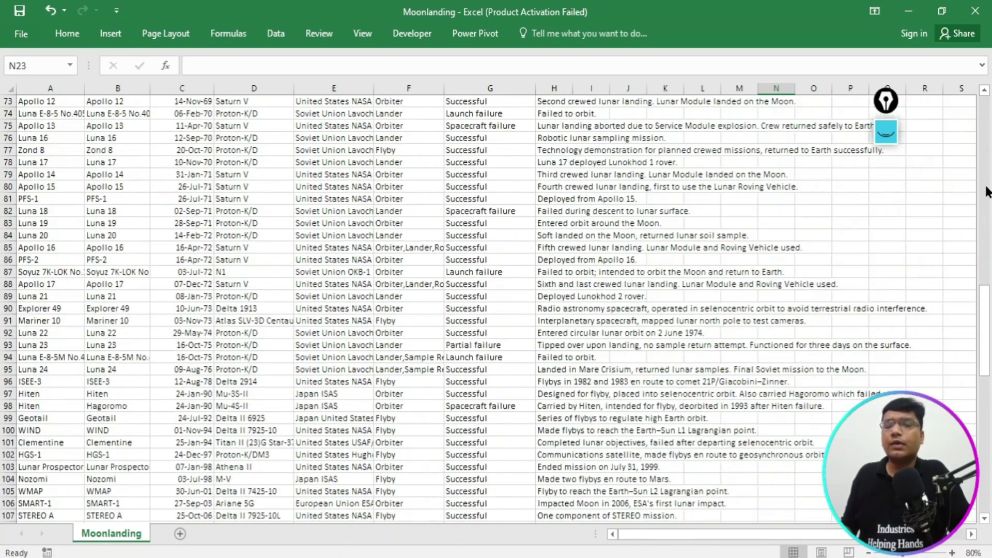
scroll(987, 191, "down", 19)
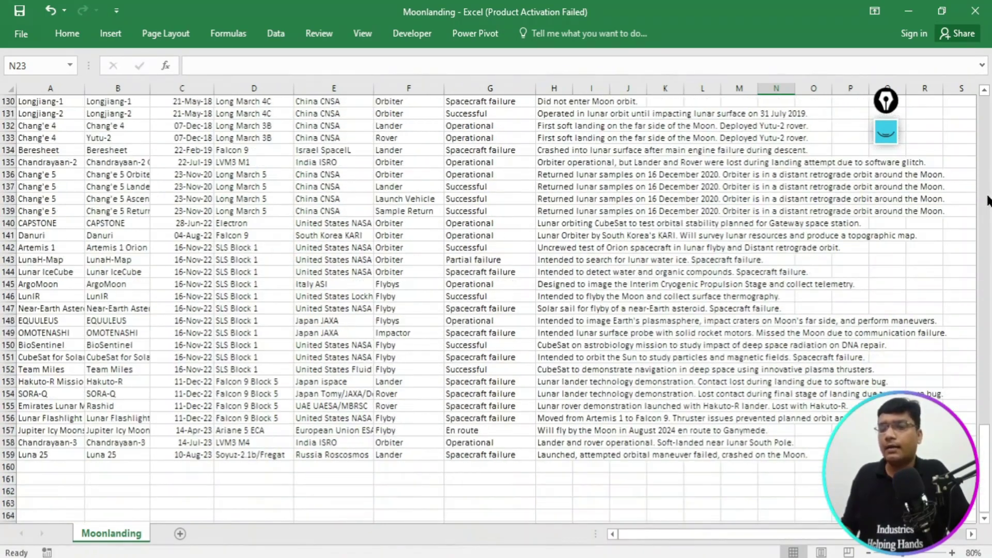
scroll(988, 202, "down", 2)
left_click(886, 140)
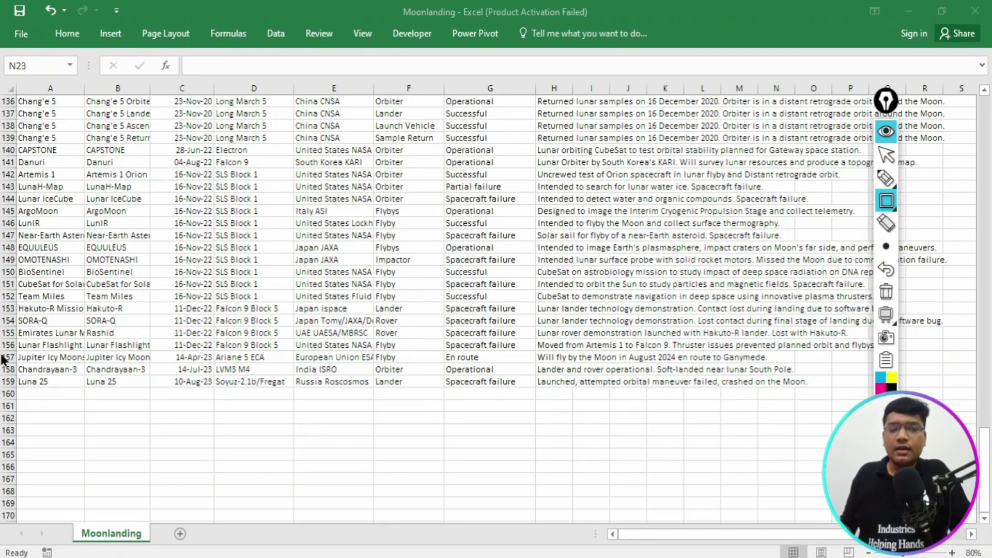
mouse_move(3, 353)
left_mouse_down()
mouse_move(283, 387)
mouse_move(845, 412)
left_mouse_up()
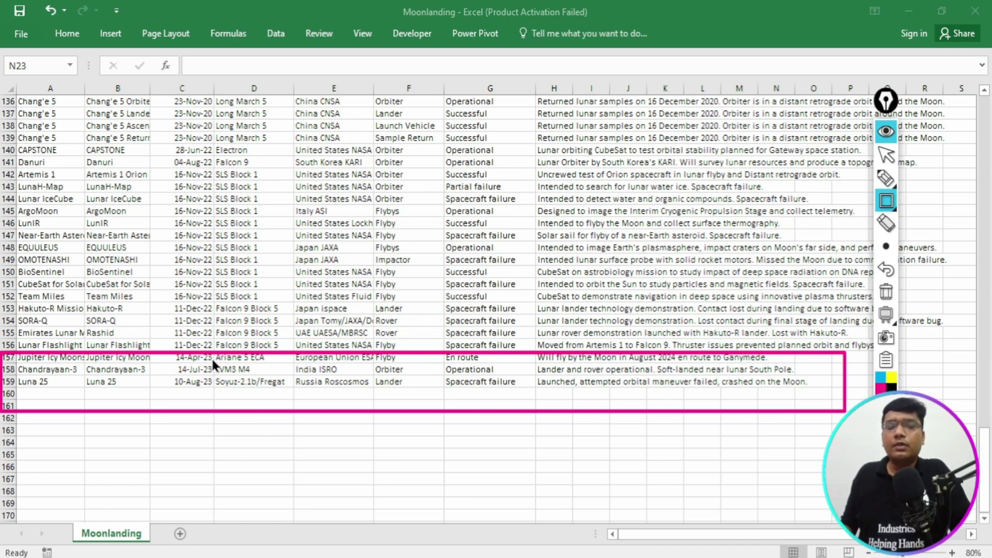
left_click_drag(212, 360, 256, 377)
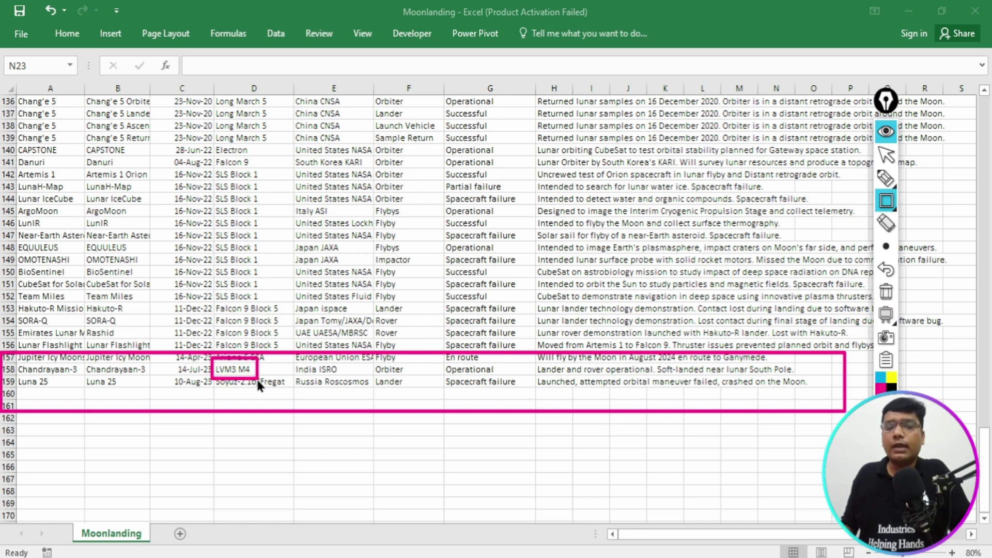
mouse_move(290, 360)
left_mouse_down()
mouse_move(345, 381)
mouse_move(374, 358)
mouse_move(414, 379)
mouse_move(463, 371)
mouse_move(815, 397)
left_mouse_up()
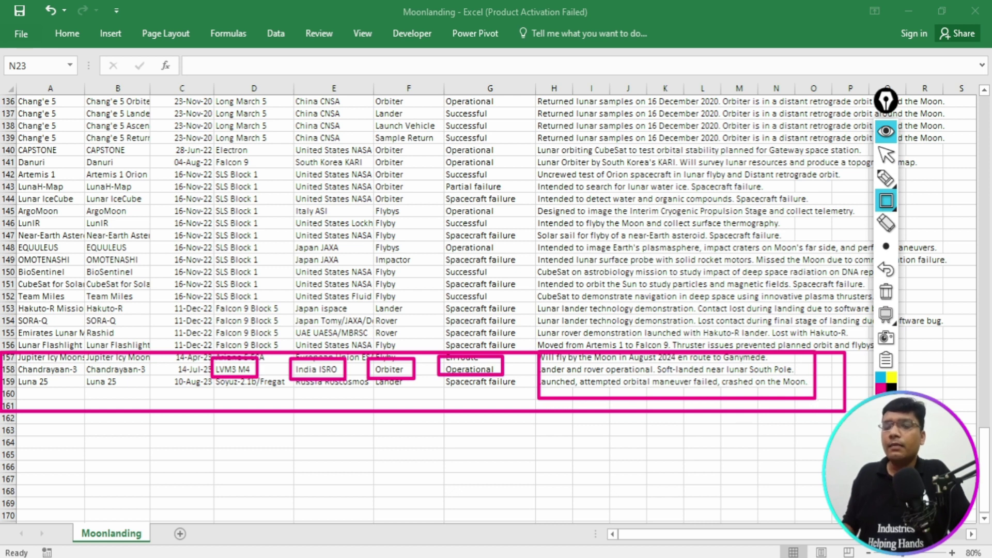
left_click(886, 305)
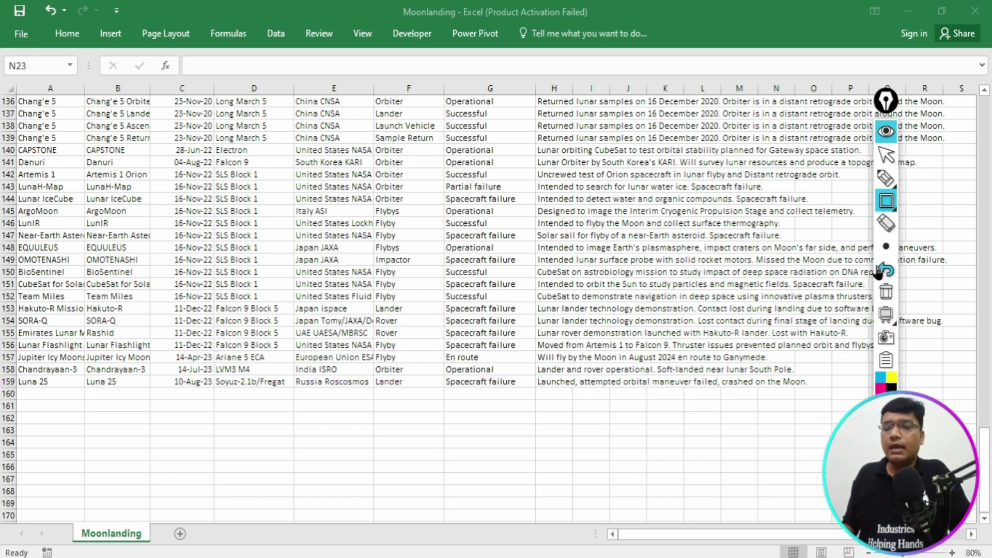
- Frame Luna 25's Carrier Rocket and Additional Information entries with rectangle annotations, clear them and collapse the annotation tools
left_click(886, 200)
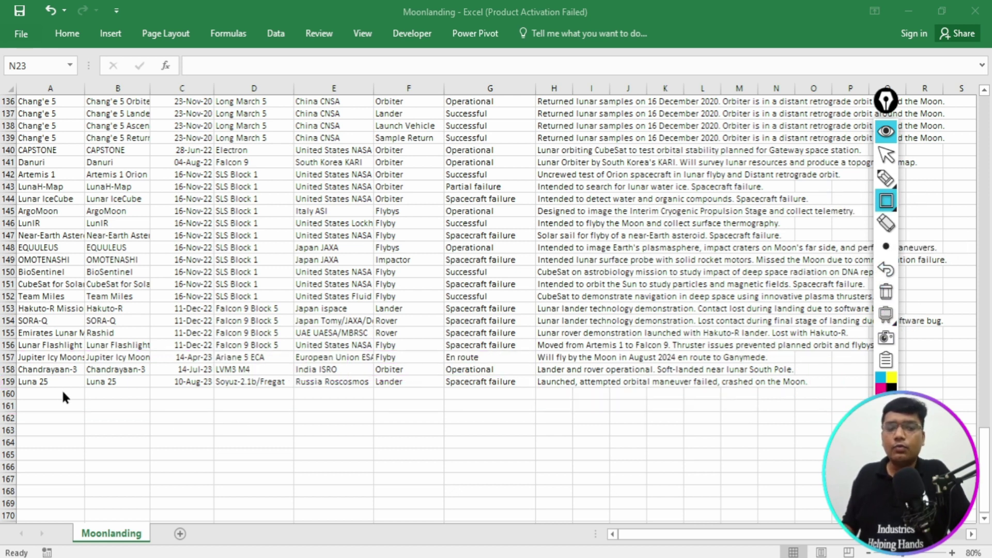
left_click_drag(204, 365, 290, 414)
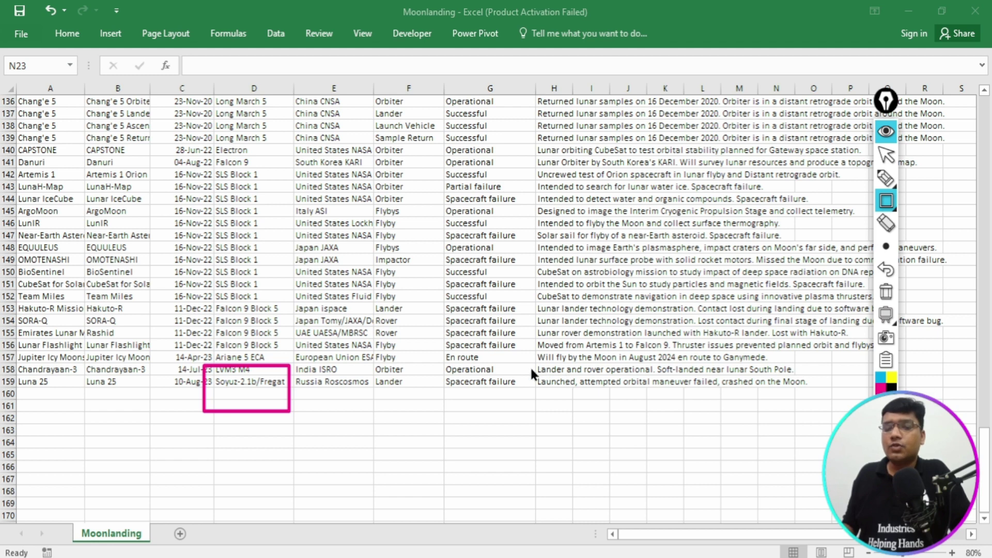
mouse_move(529, 365)
left_mouse_down()
mouse_move(734, 428)
mouse_move(868, 416)
left_mouse_up()
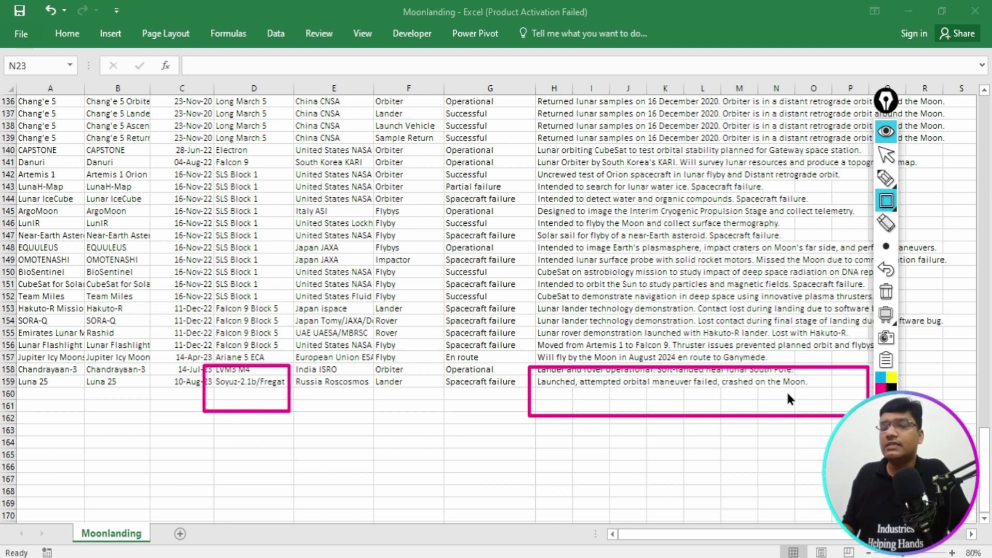
left_click(886, 293)
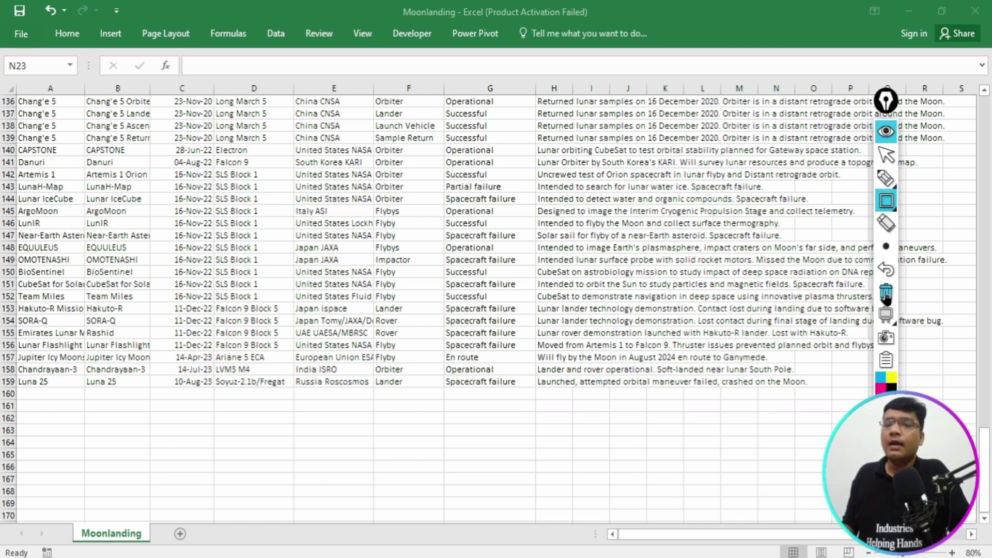
left_click(887, 131)
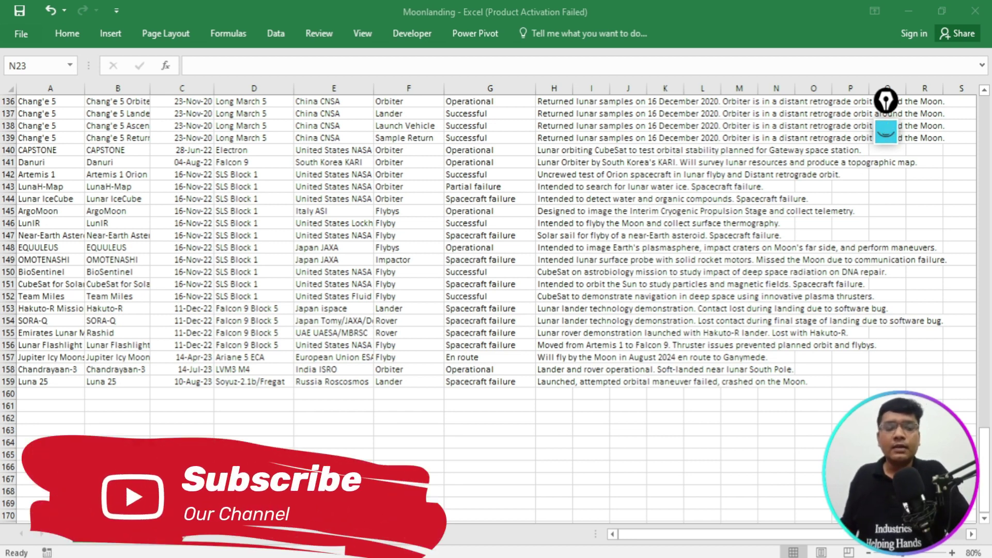
- Search the computer for "power bi" and launch Power BI Desktop with a blank report
key("super")
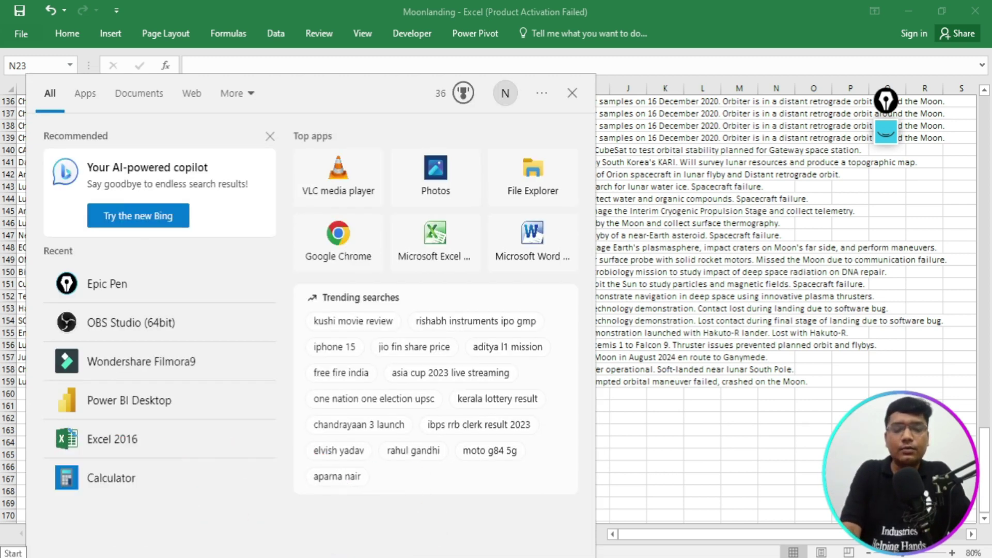
type("power bi")
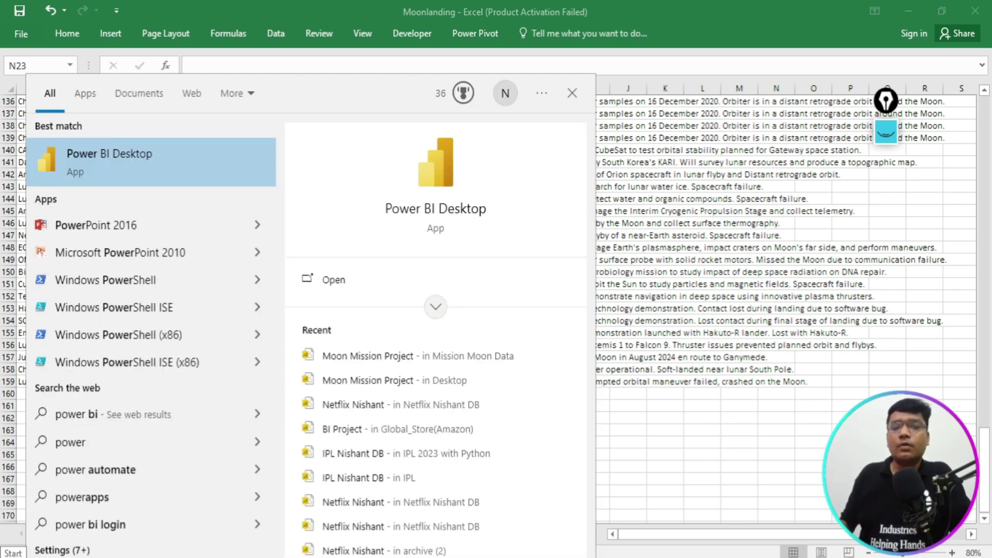
left_click(349, 279)
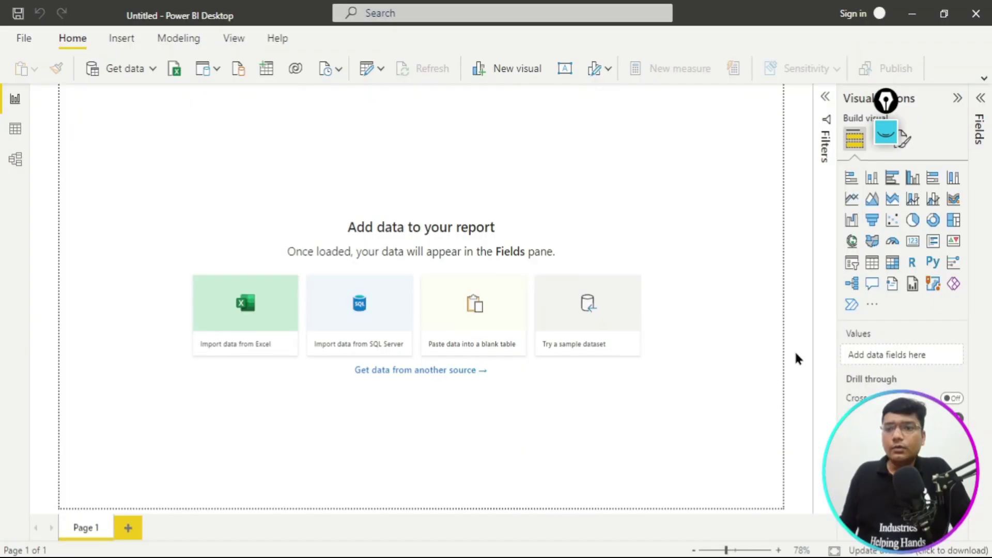
- Frame the untitled report's title with a rectangle annotation, clear it and collapse the annotation tools
left_click(886, 136)
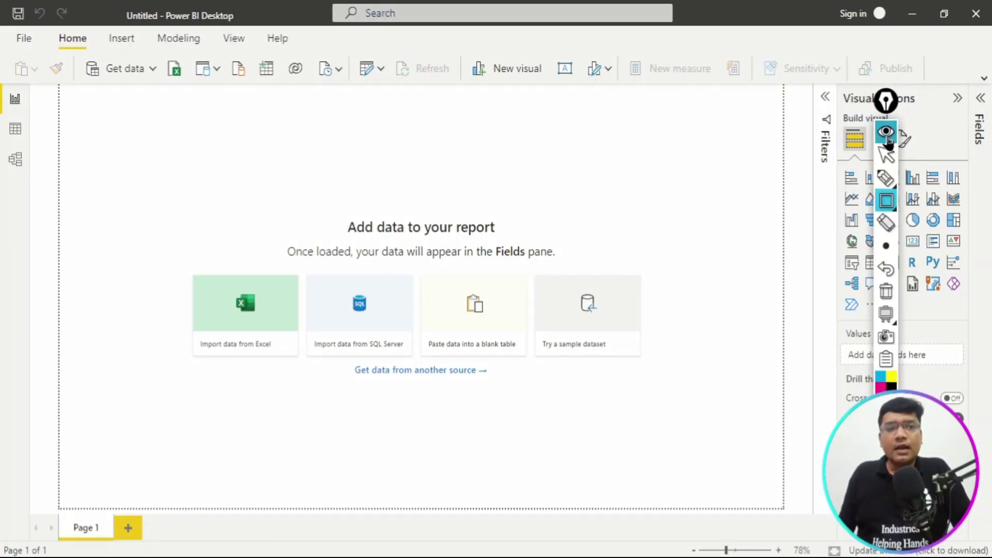
left_click_drag(123, 4, 240, 36)
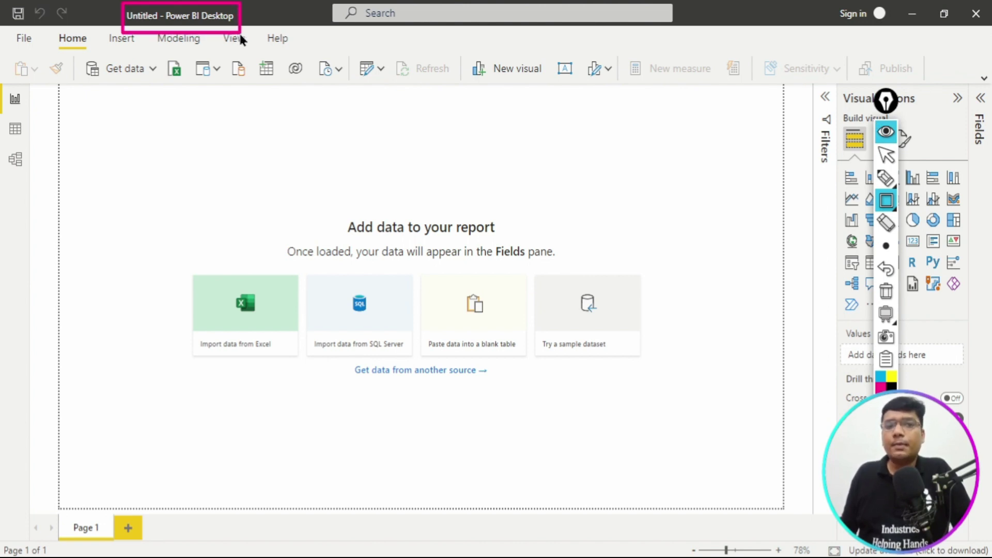
left_click(885, 297)
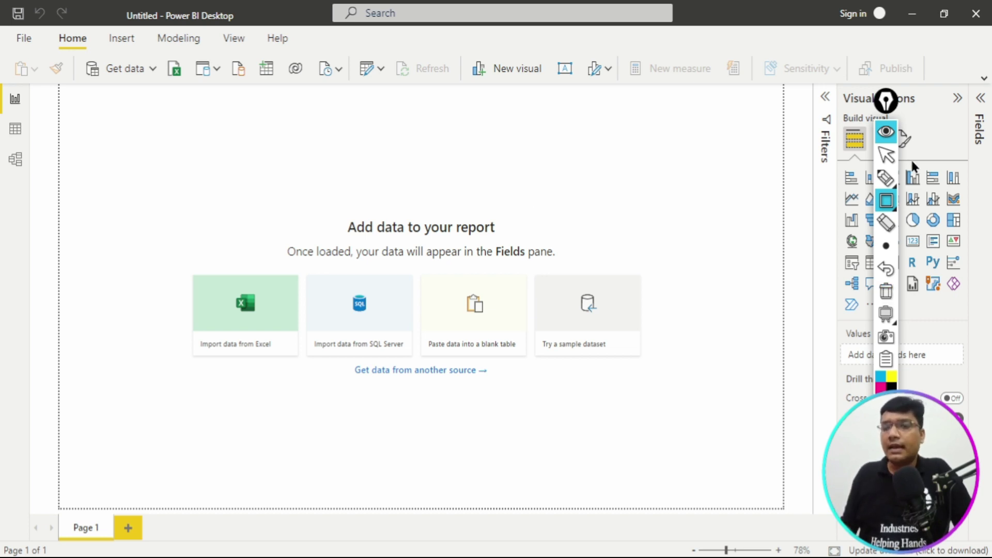
left_click(896, 150)
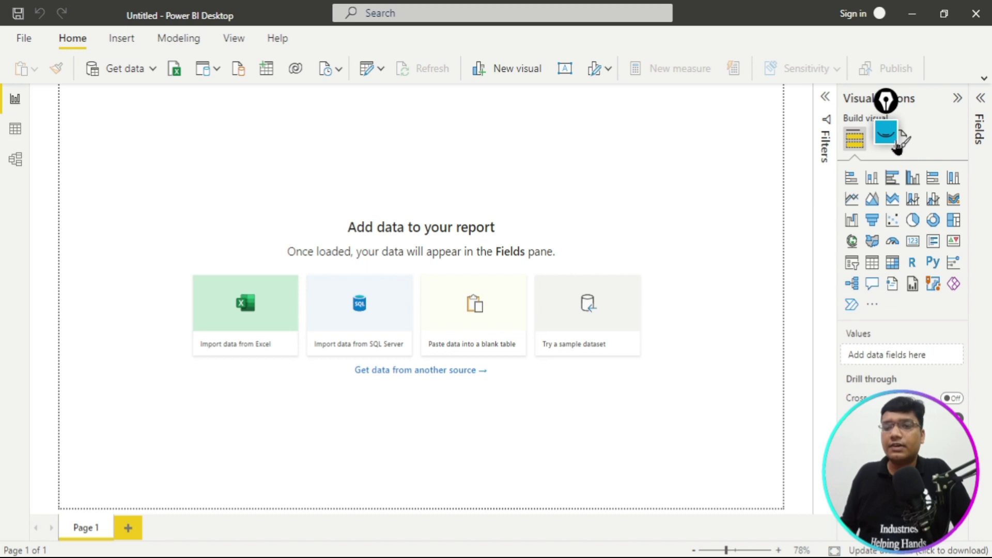
- Frame the Get data command with a rectangle annotation, bring up the full list of data sources, and hide the annotation
left_click(146, 69)
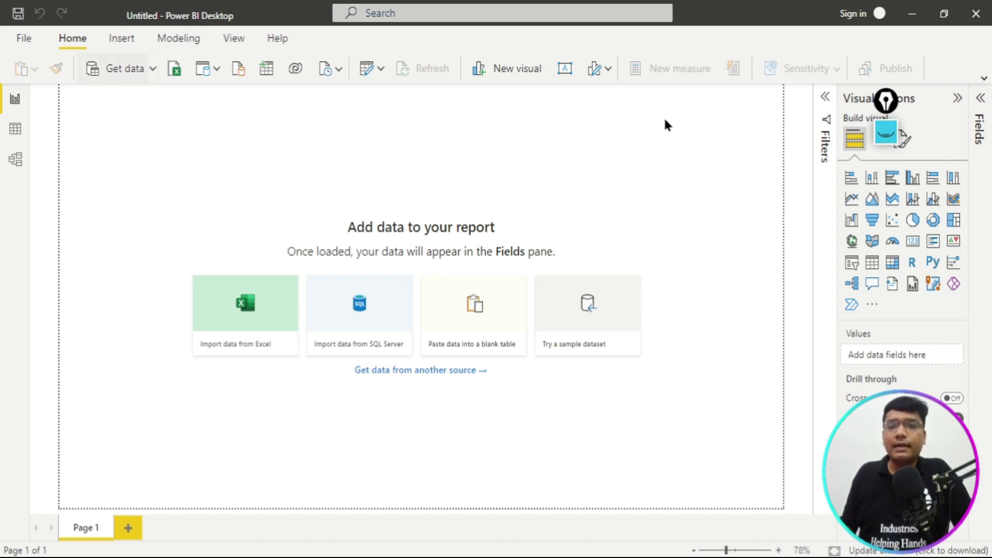
left_click(886, 134)
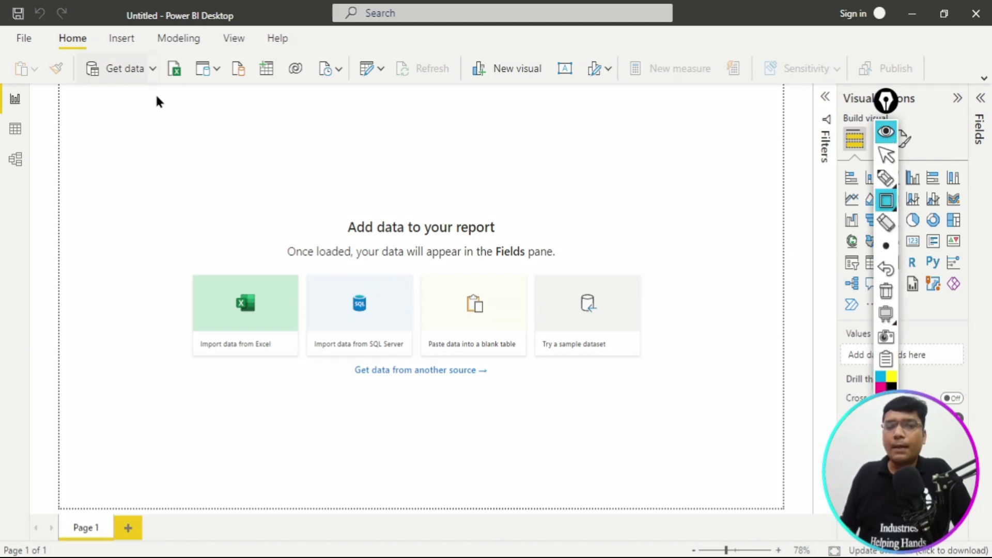
left_click_drag(67, 48, 172, 87)
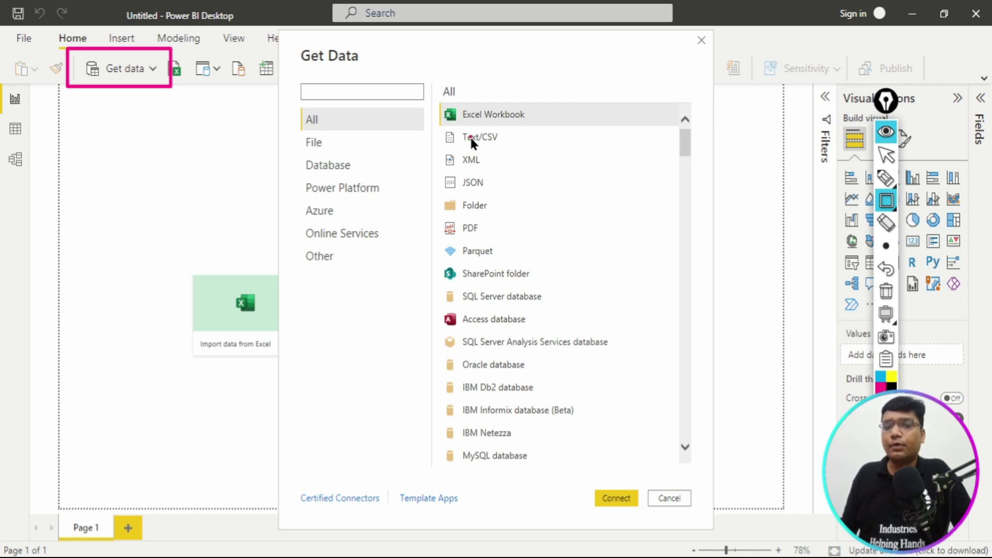
left_click(887, 135)
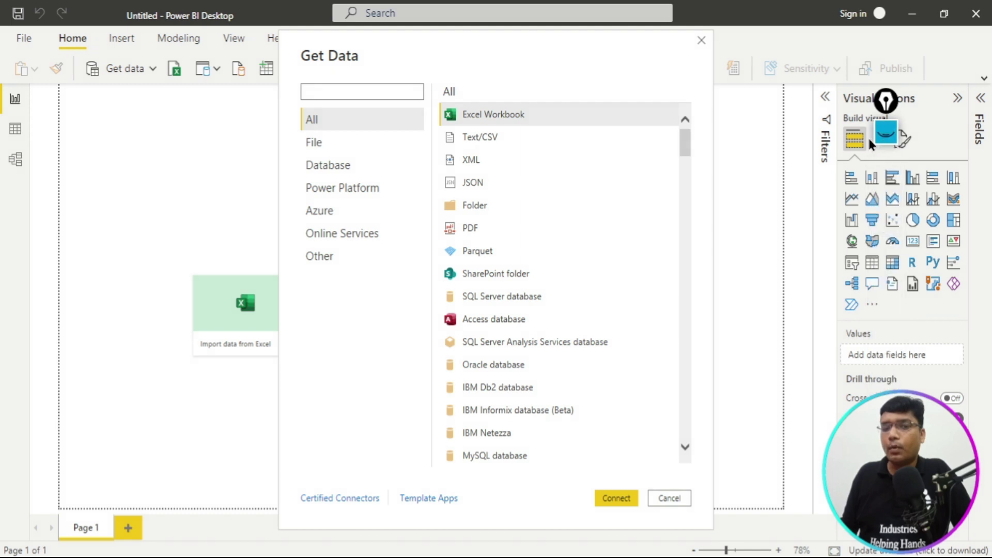
- Connect to a Text/CSV source and open the Moonlanding file from the Desktop in the import preview
left_click(492, 136)
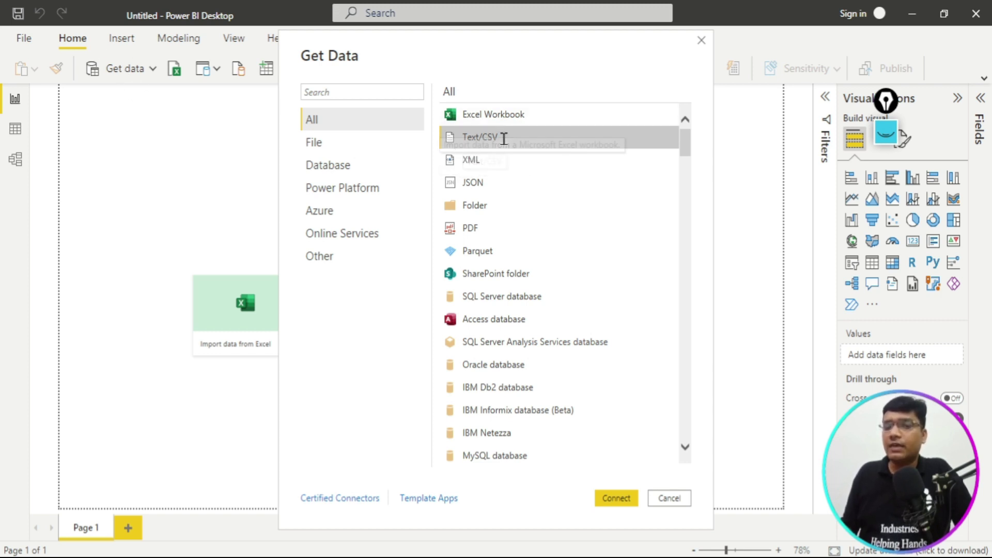
left_click(626, 499)
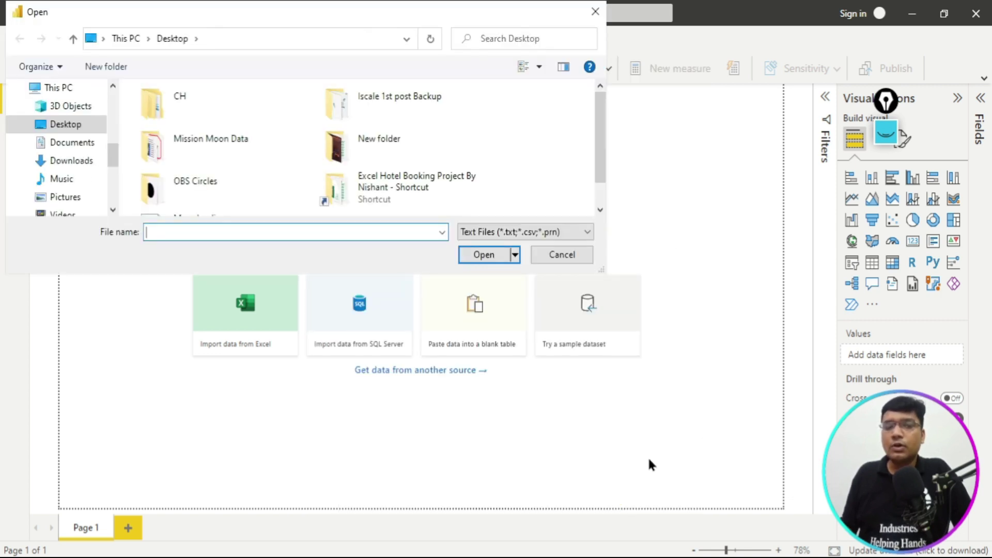
scroll(398, 154, "down", 1)
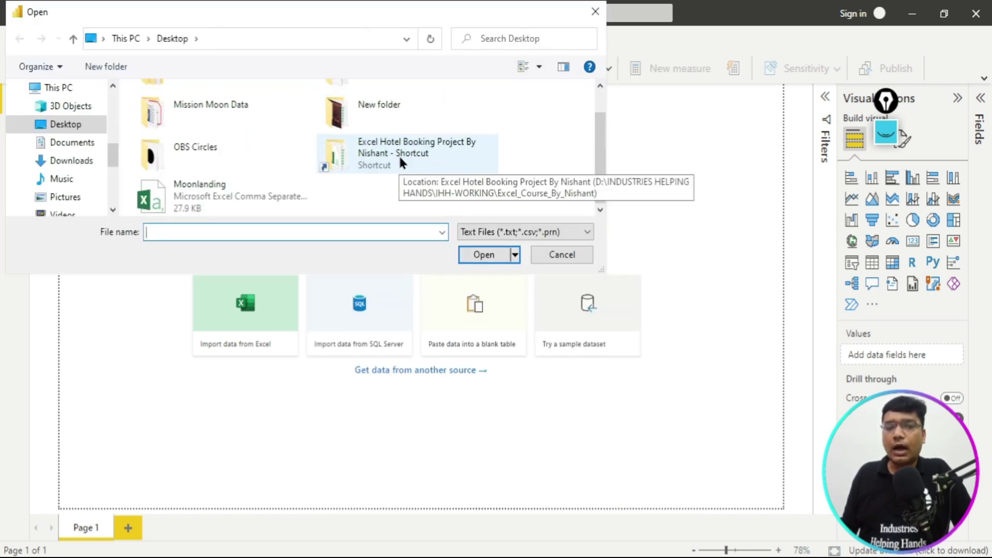
left_click(180, 207)
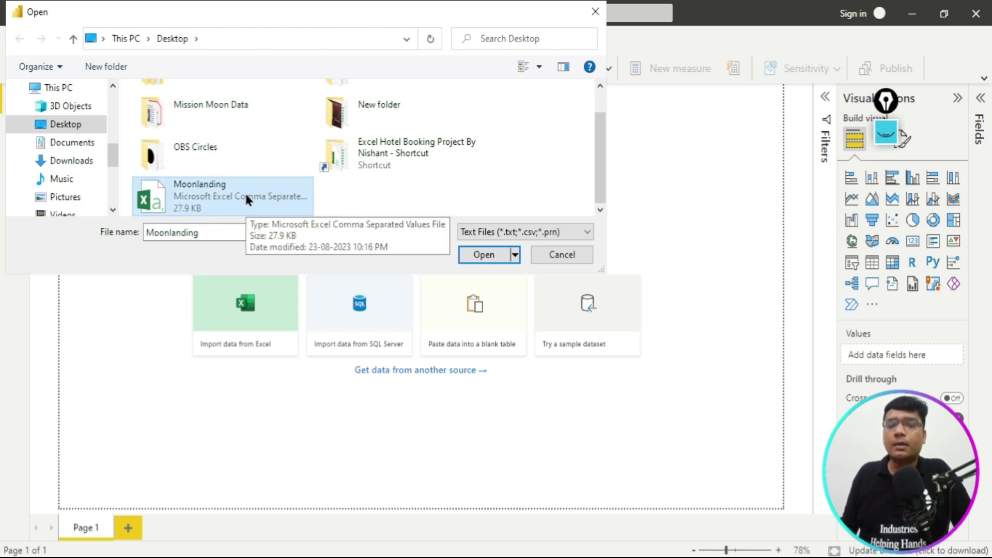
left_click(479, 262)
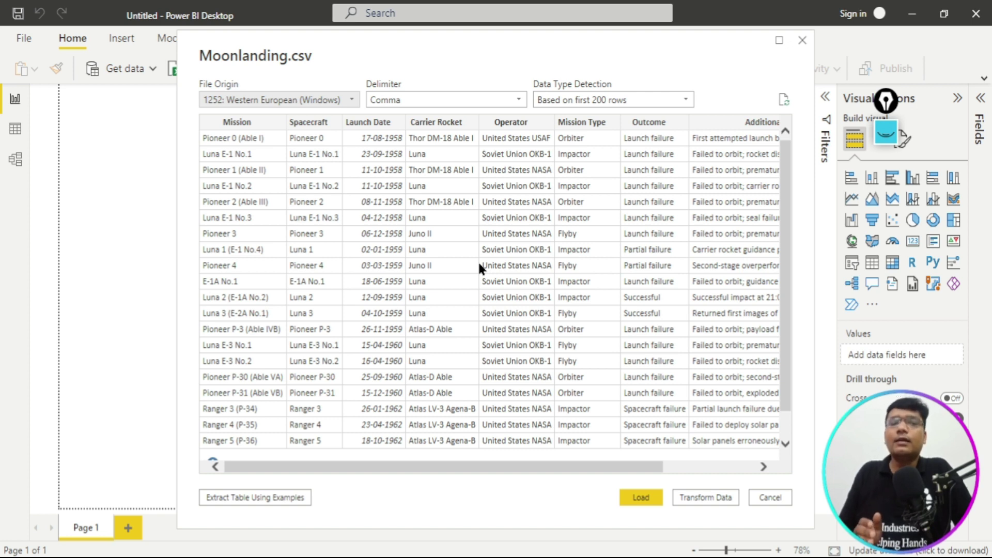
- Frame the Moonlanding.csv title and the Transform Data and Load options with rectangles, clear them and collapse the annotation tools
mouse_move(888, 144)
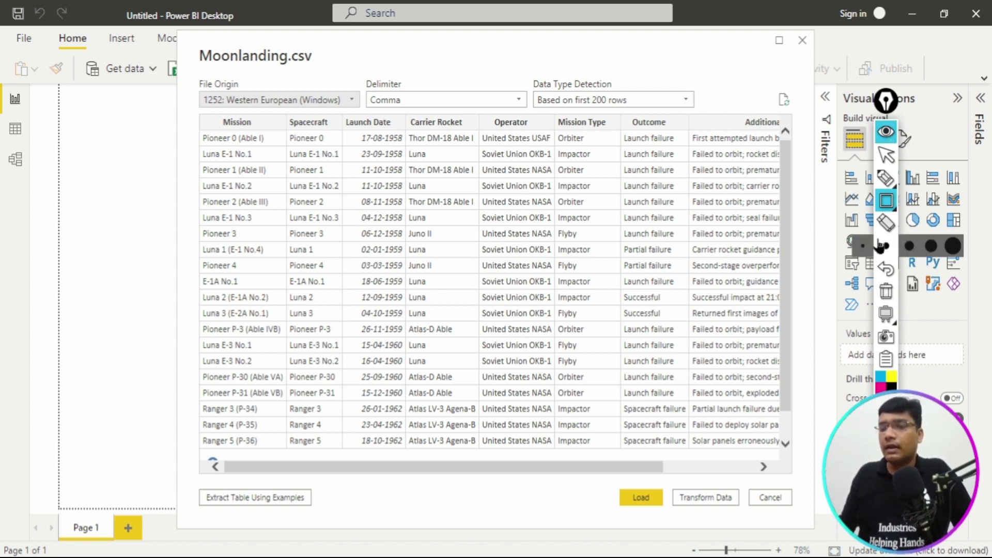
mouse_move(888, 207)
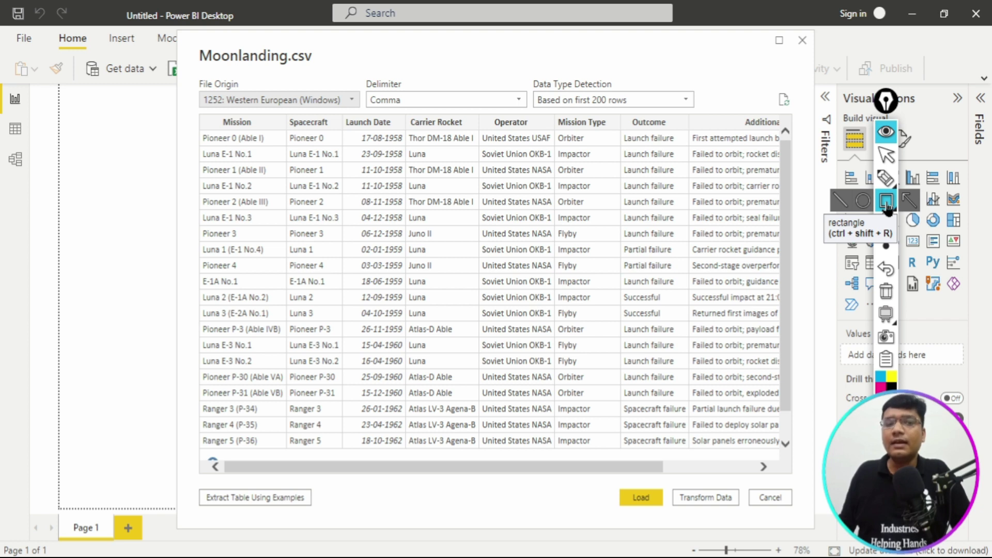
left_click(887, 203)
left_click_drag(188, 34, 324, 74)
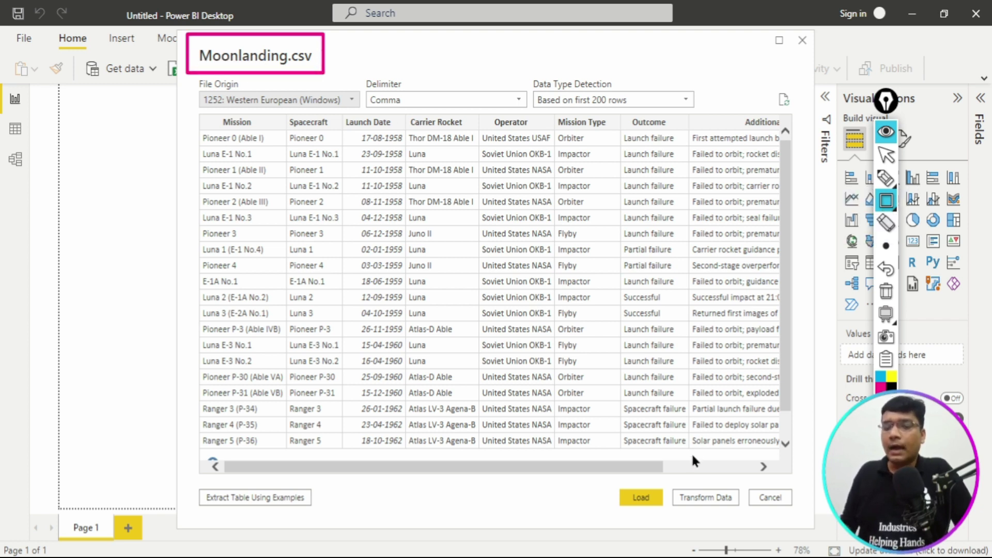
left_click_drag(666, 476, 743, 527)
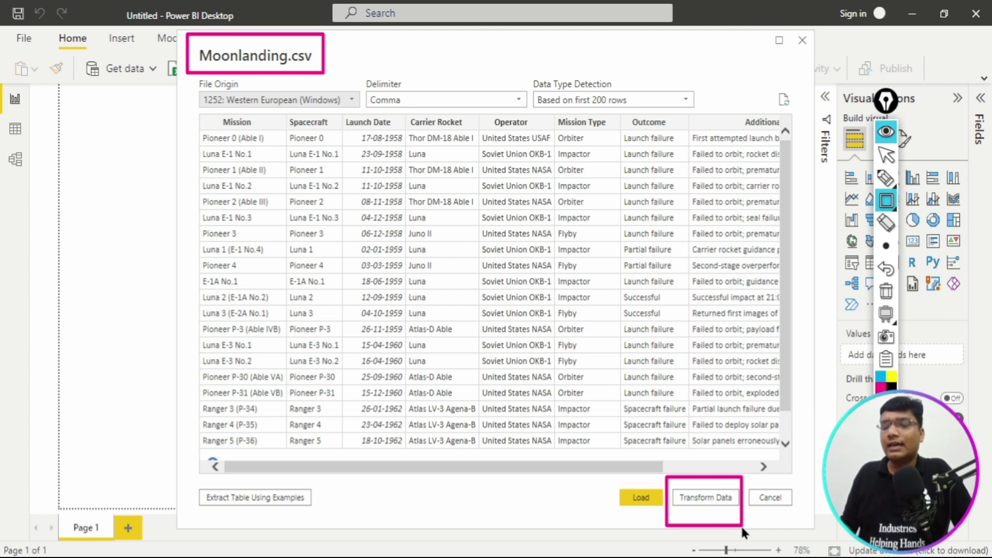
left_click_drag(611, 474, 671, 531)
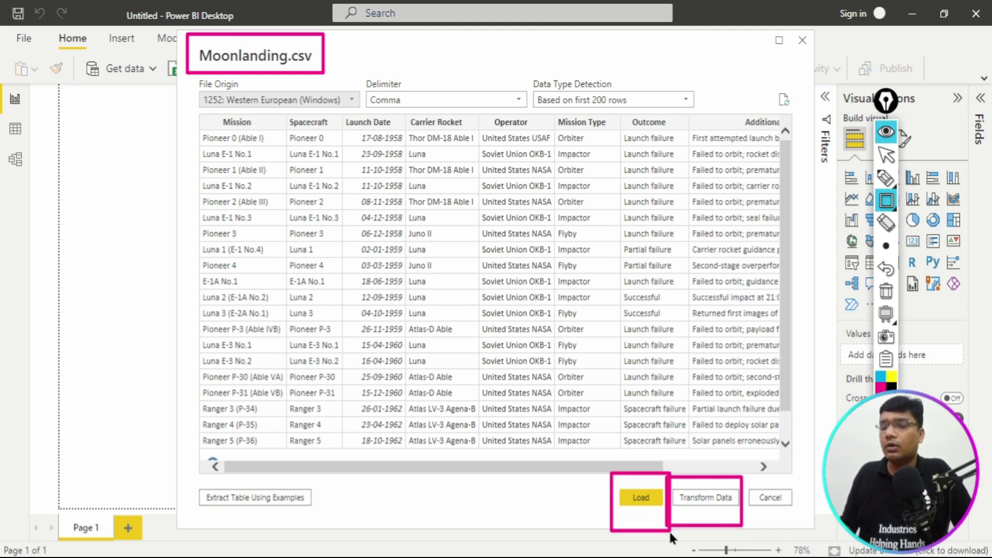
left_click(886, 290)
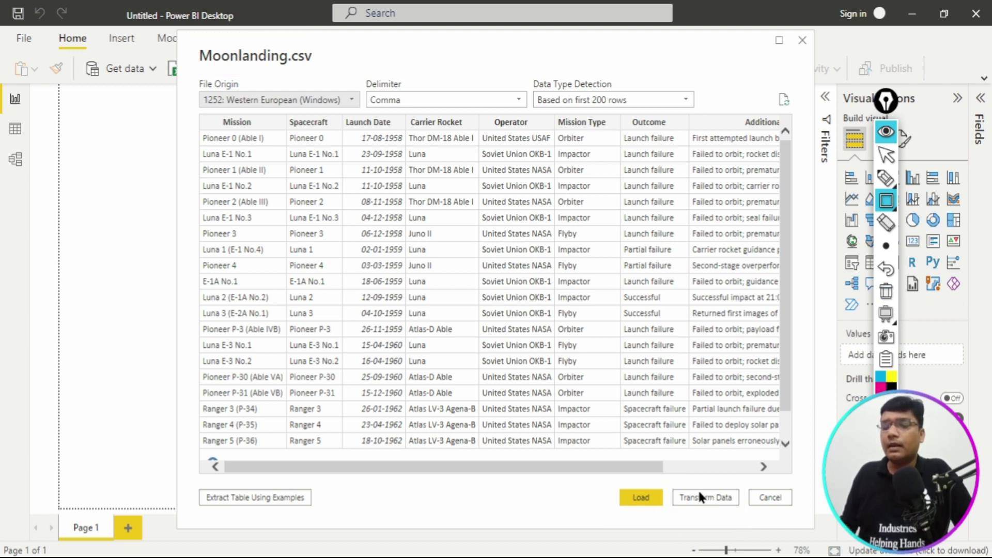
left_click(886, 132)
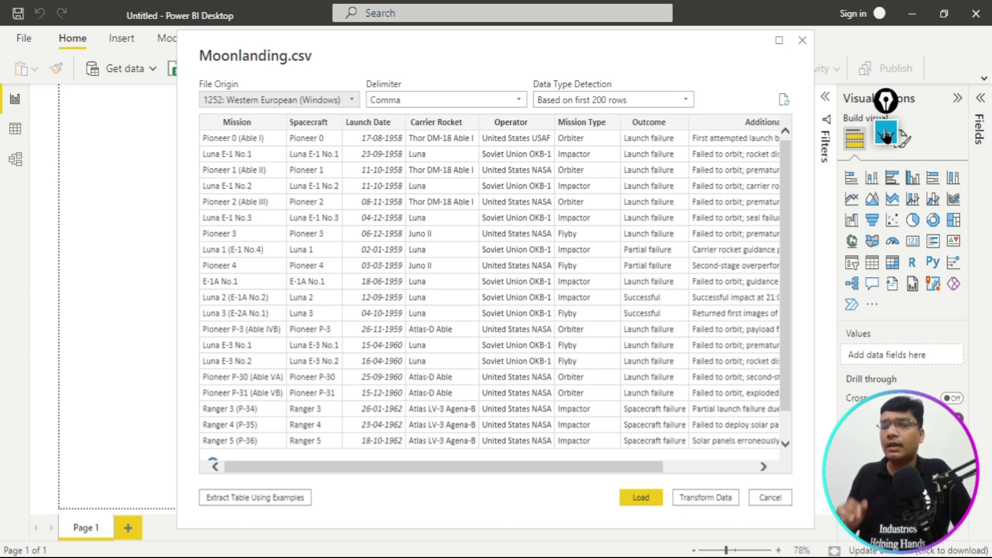
- Frame the Load option with a rectangle annotation, clear it, and load the Moonlanding data into the report
left_click(885, 134)
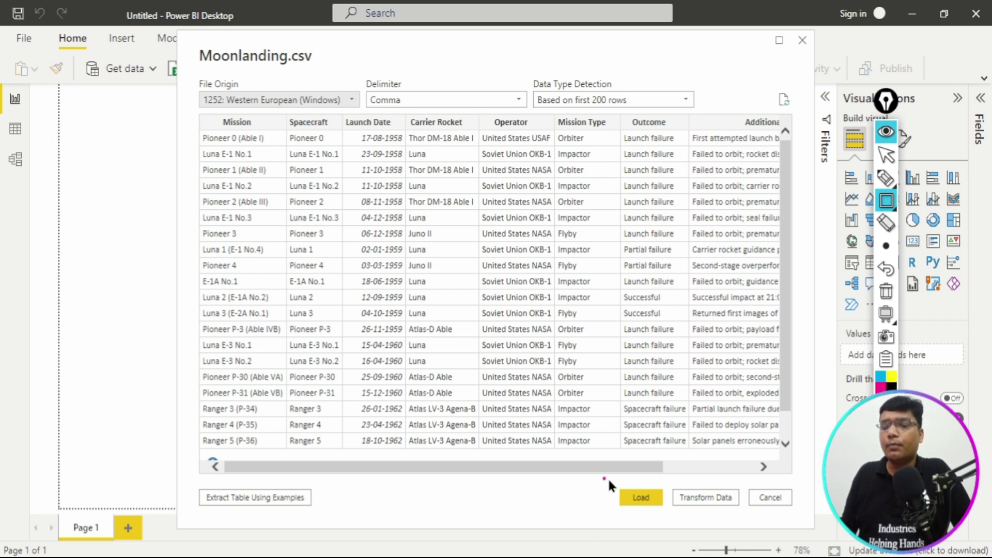
left_click_drag(604, 478, 670, 530)
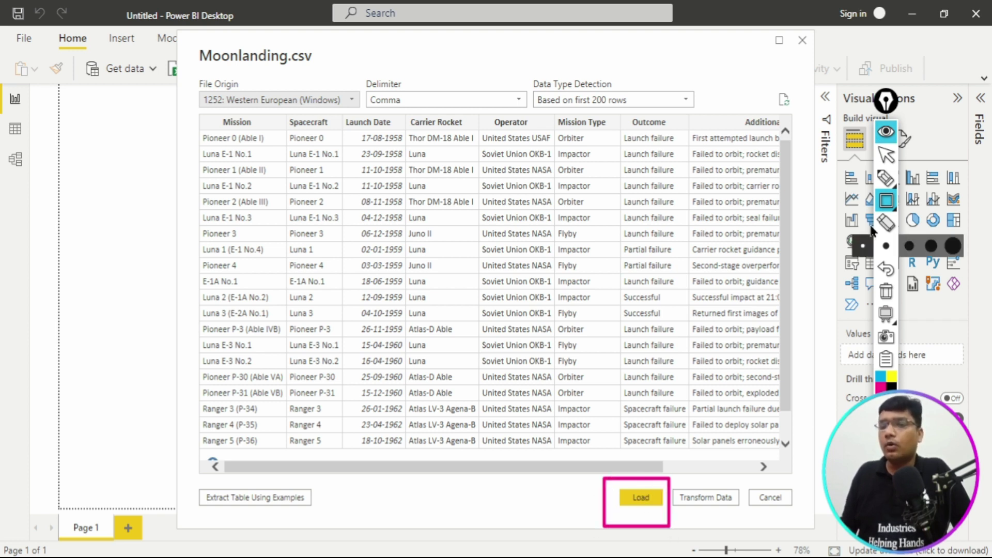
left_click(889, 294)
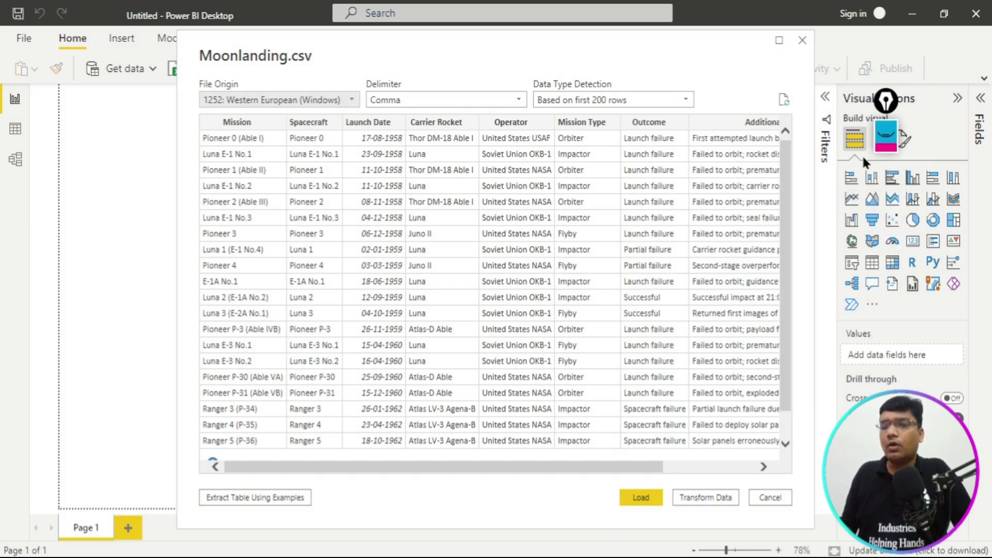
left_click(640, 498)
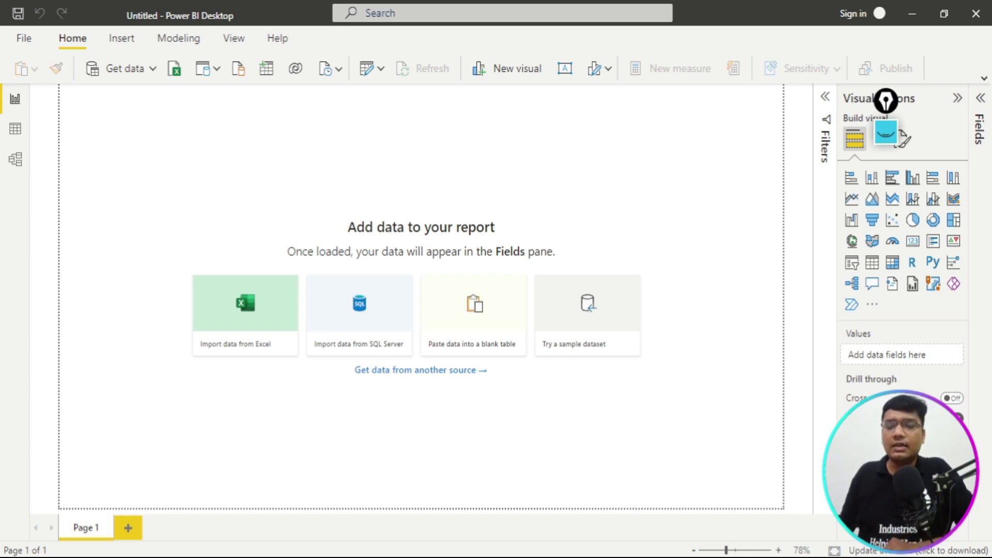
- Review Dashboard 2 in the finished Moon Mission Project report and return to the untitled report
mouse_move(417, 556)
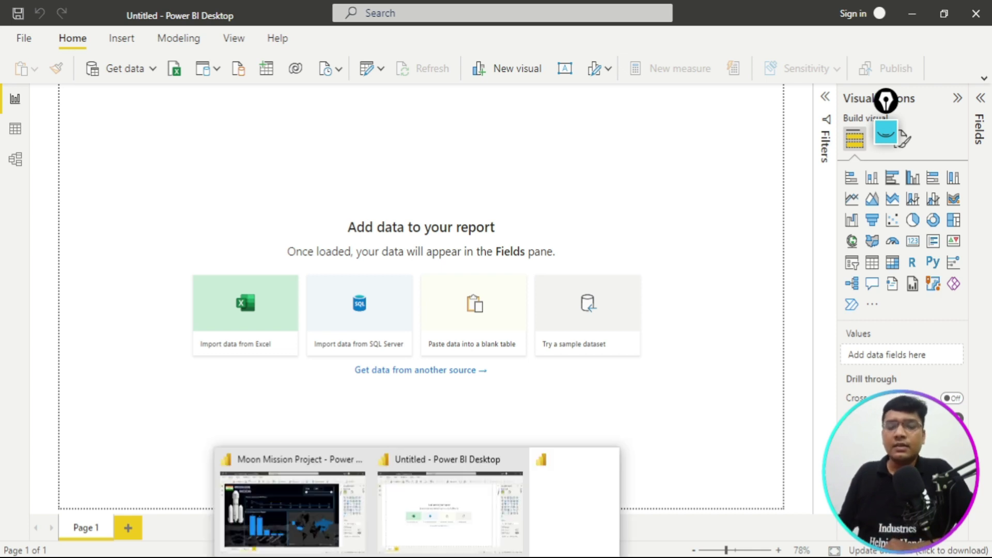
left_click(324, 497)
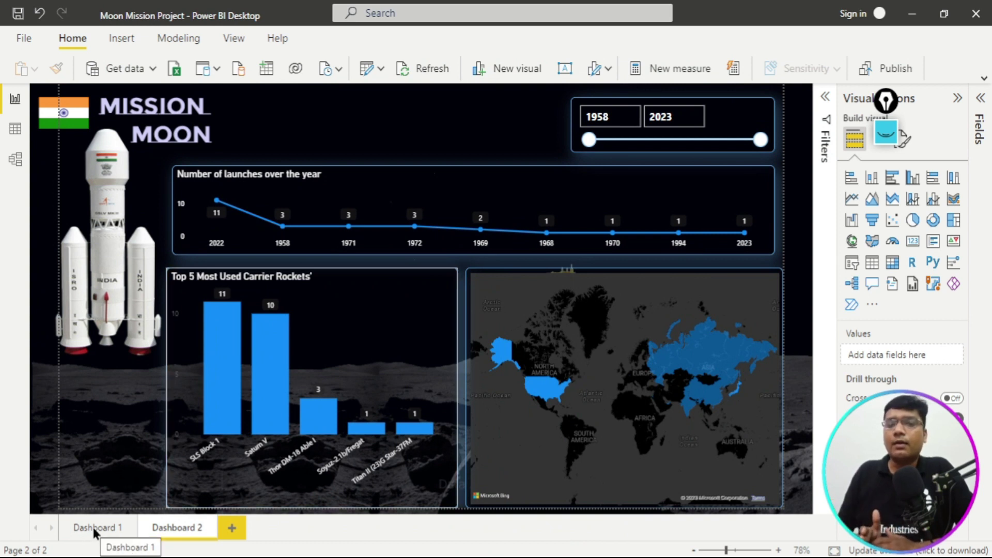
key("alt+Tab")
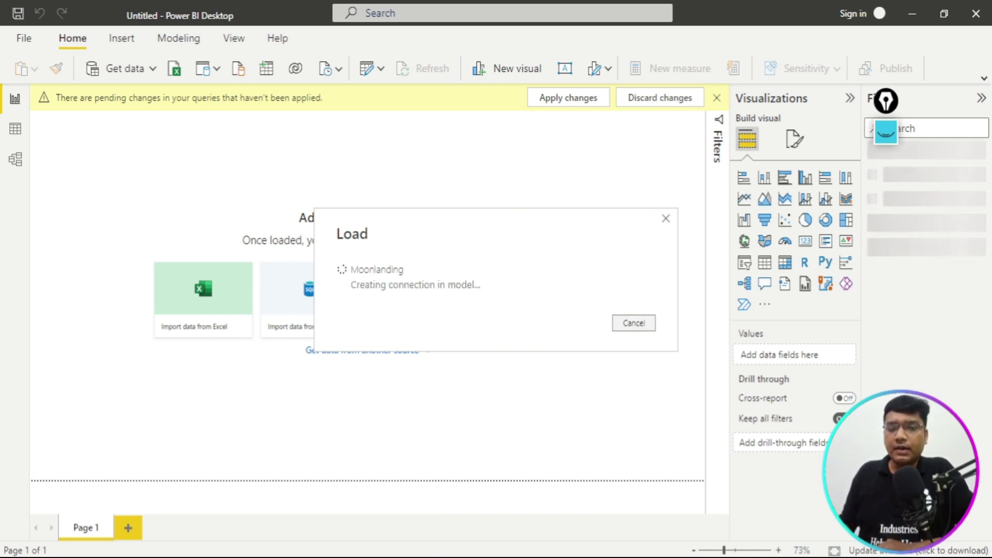
mouse_move(416, 556)
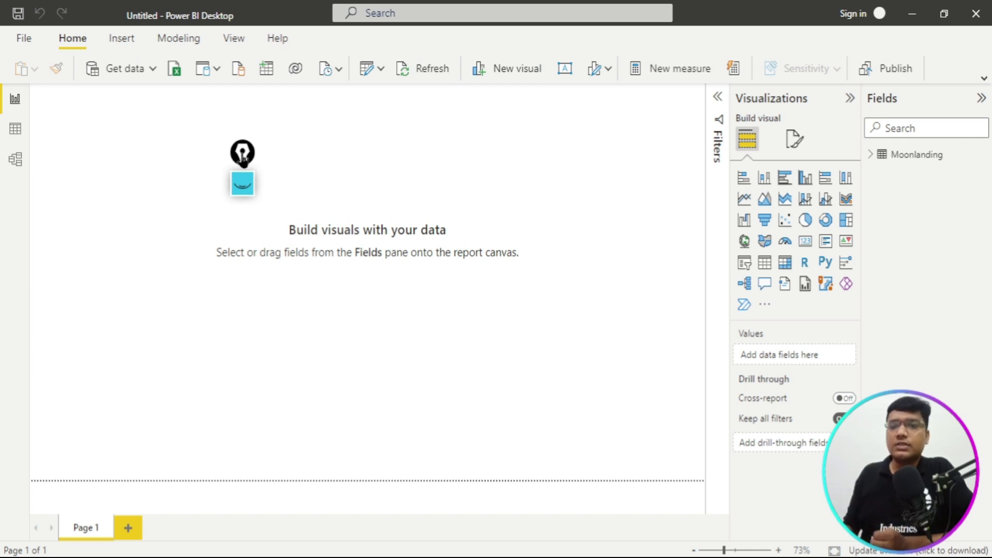
- Expand the Moonlanding table's fields and save the report to the Desktop as "Live Class Moon Mis"
left_click(874, 156)
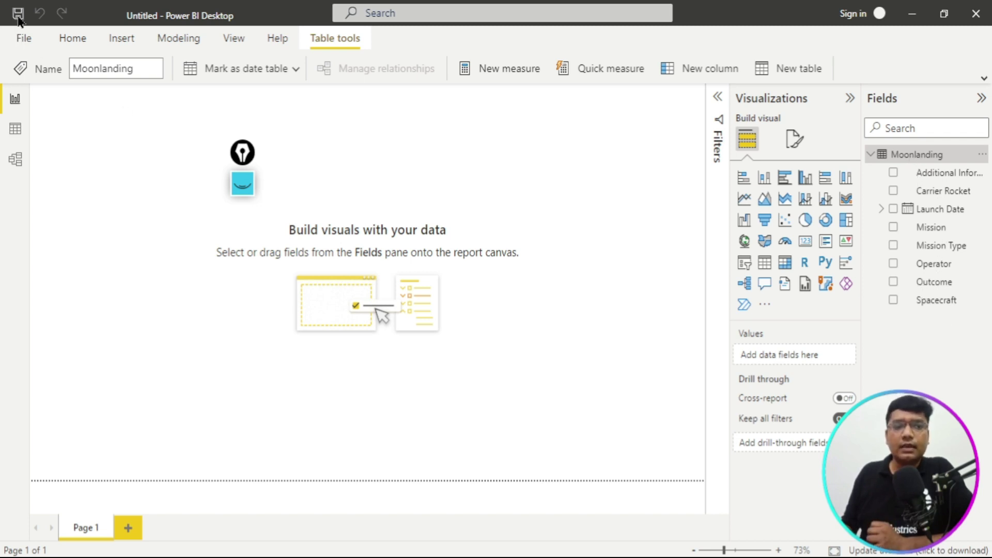
left_click(24, 40)
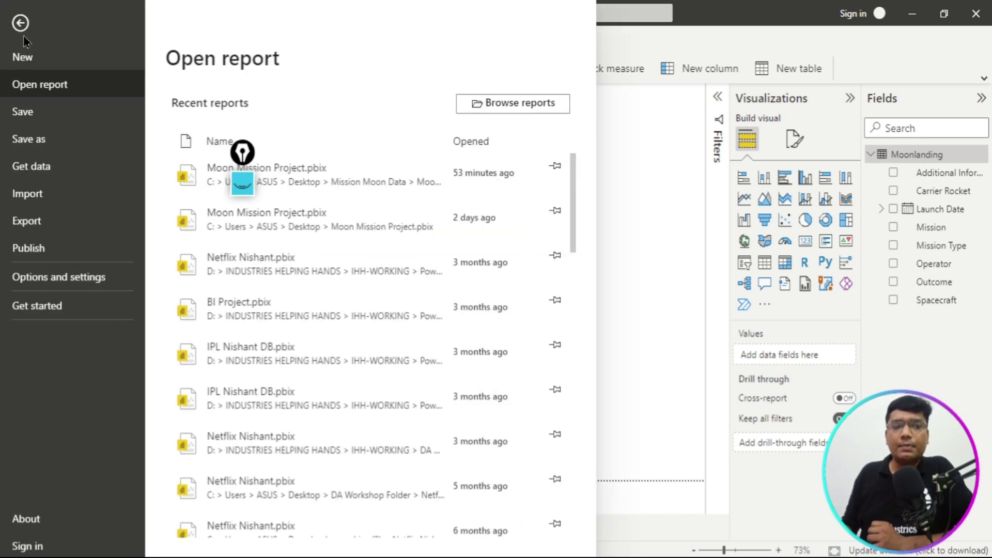
left_click(36, 118)
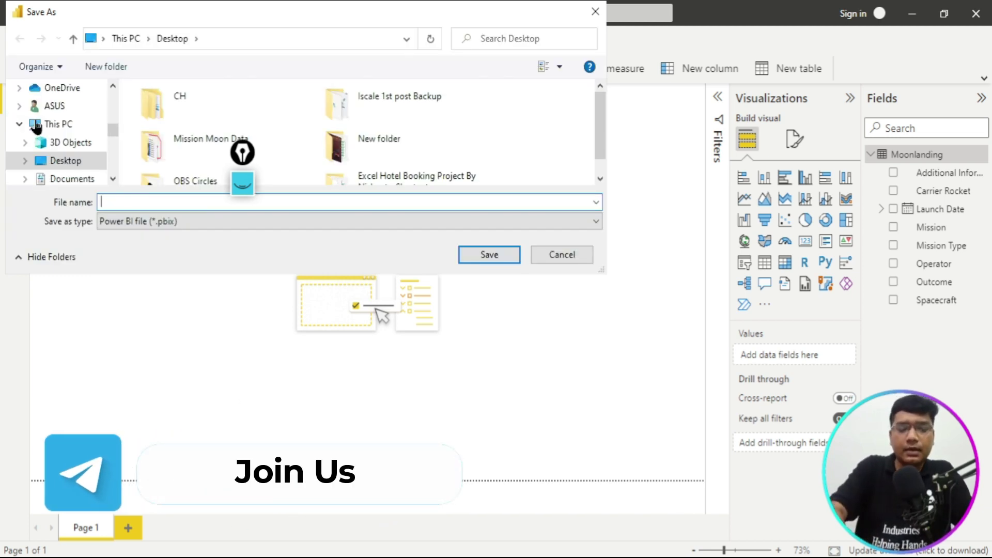
type("Live ")
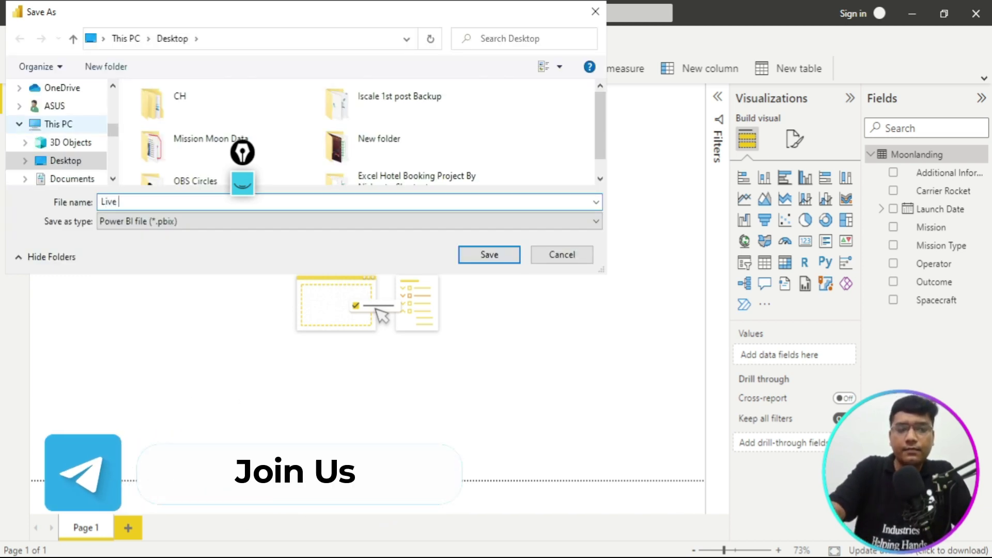
type("Class Moon Mi")
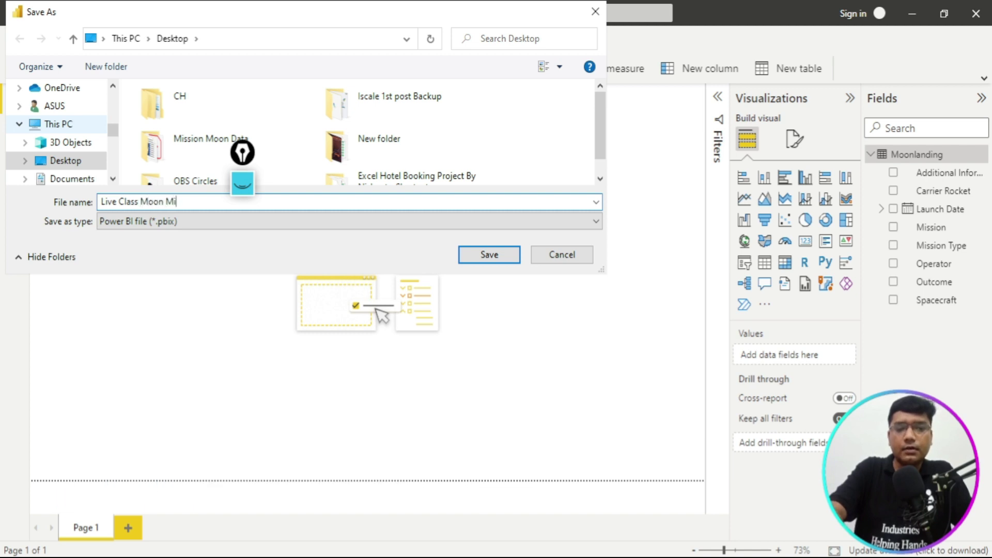
type("ss")
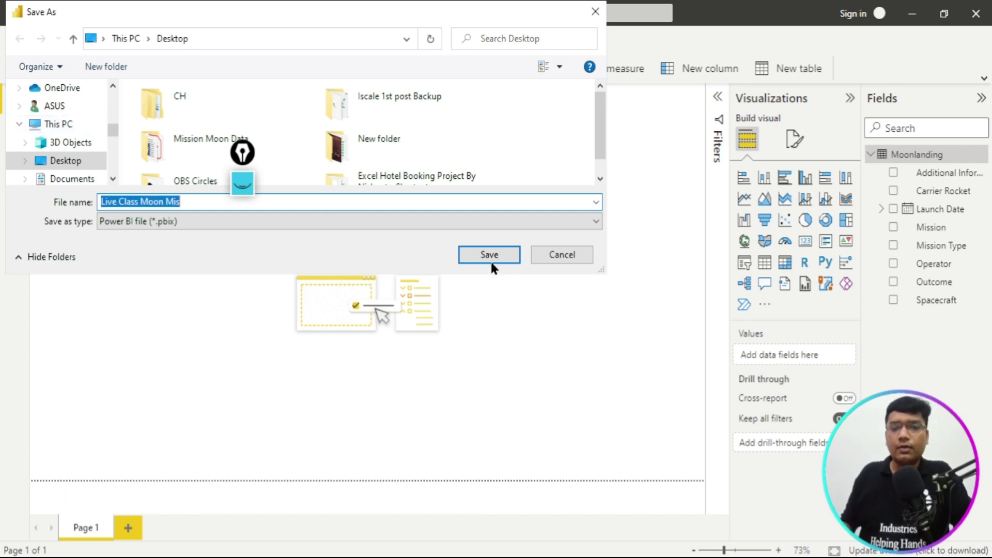
left_click(490, 254)
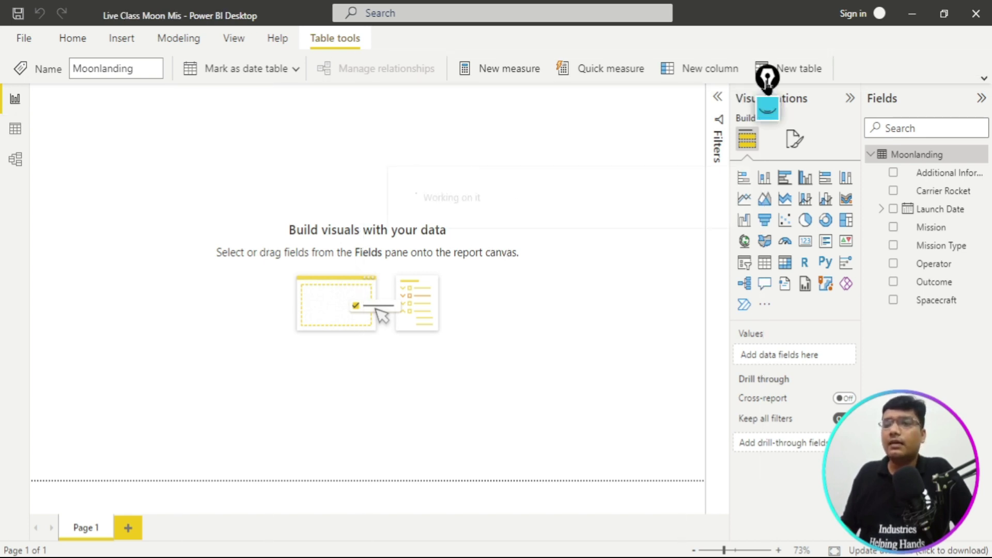
- Frame the Data view icon with a rectangle annotation, clear it, and examine the Moonlanding table in Data view before returning to Report view
left_click(769, 107)
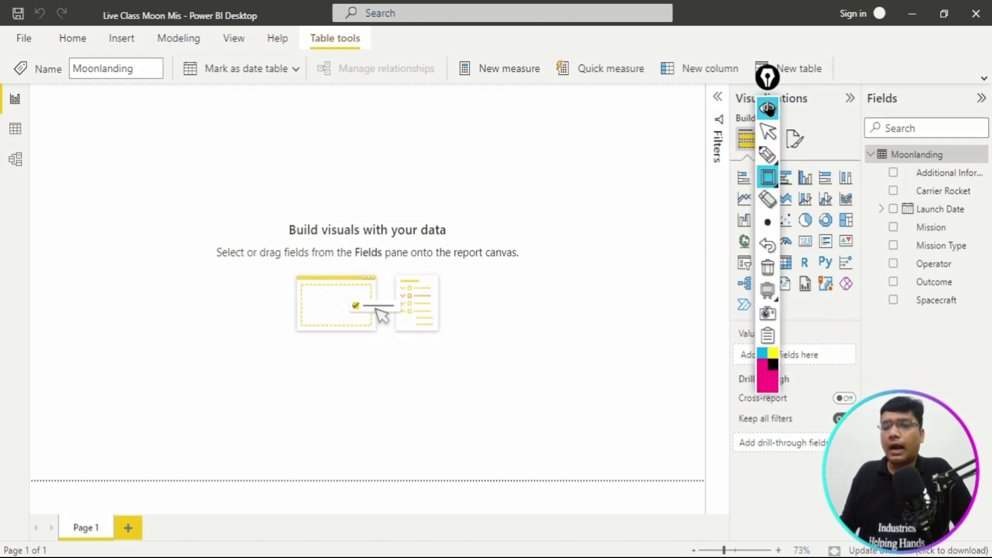
left_click(769, 108)
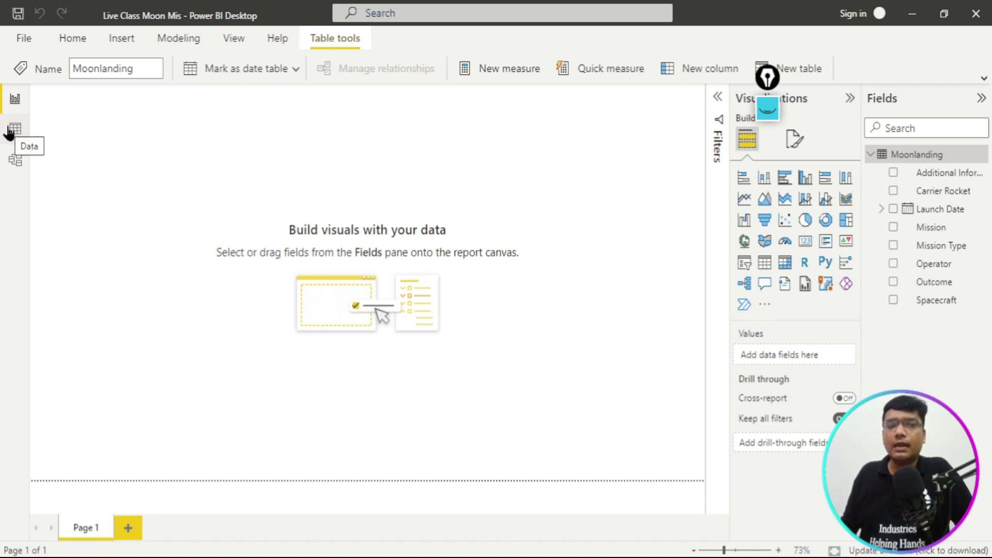
key("ctrl+shift+1")
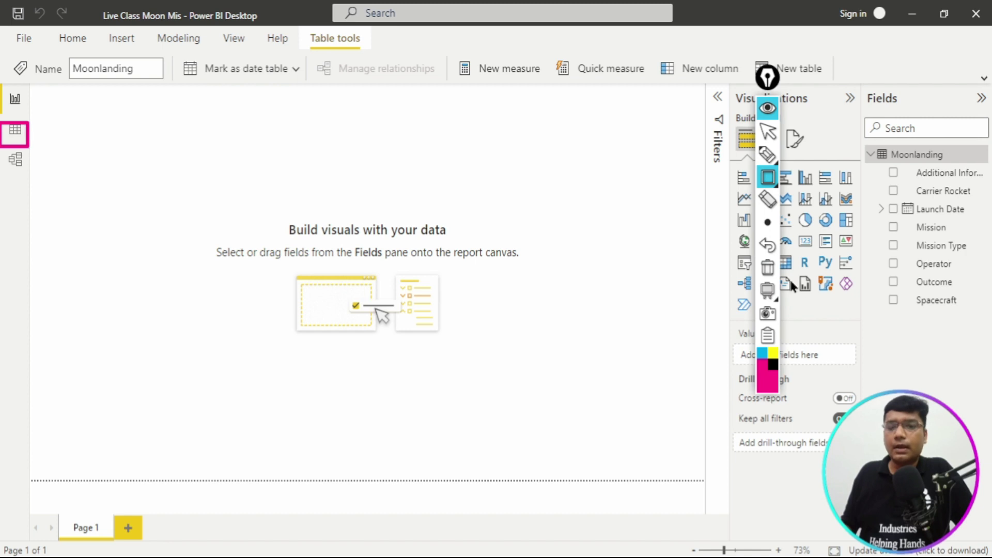
left_click(767, 267)
left_click(767, 110)
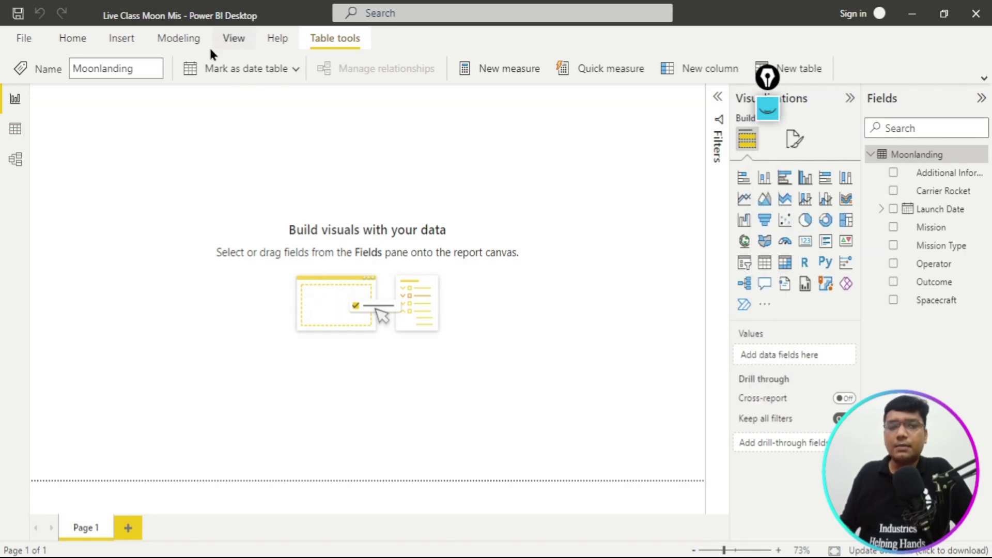
left_click(17, 129)
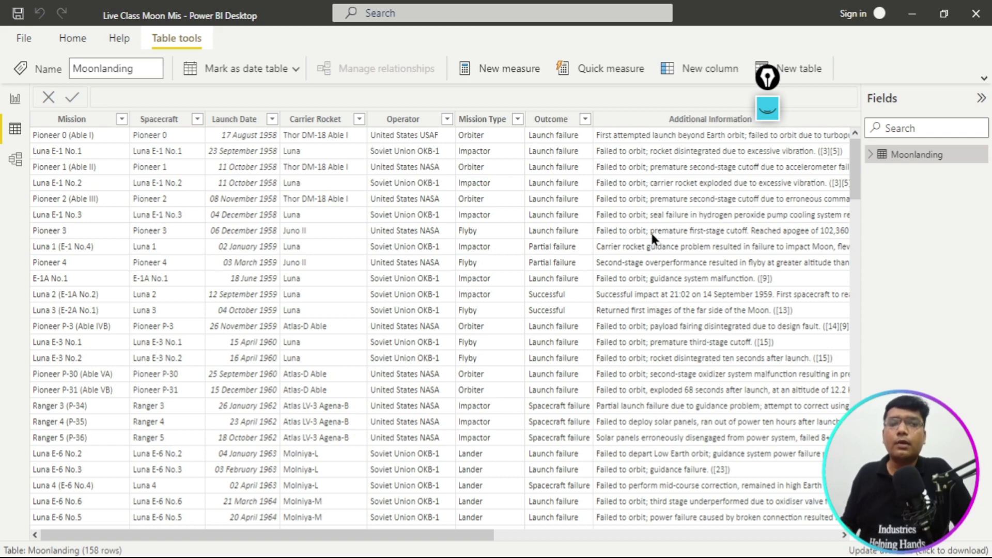
left_click(15, 99)
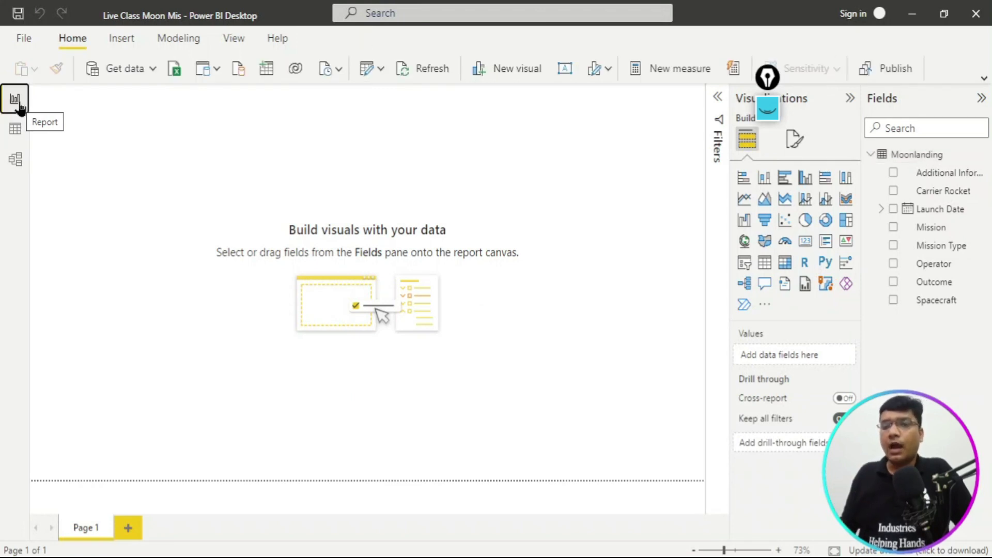
- Expand the Filters pane and open the Wallpaper settings in the page formatting options
left_click(718, 109)
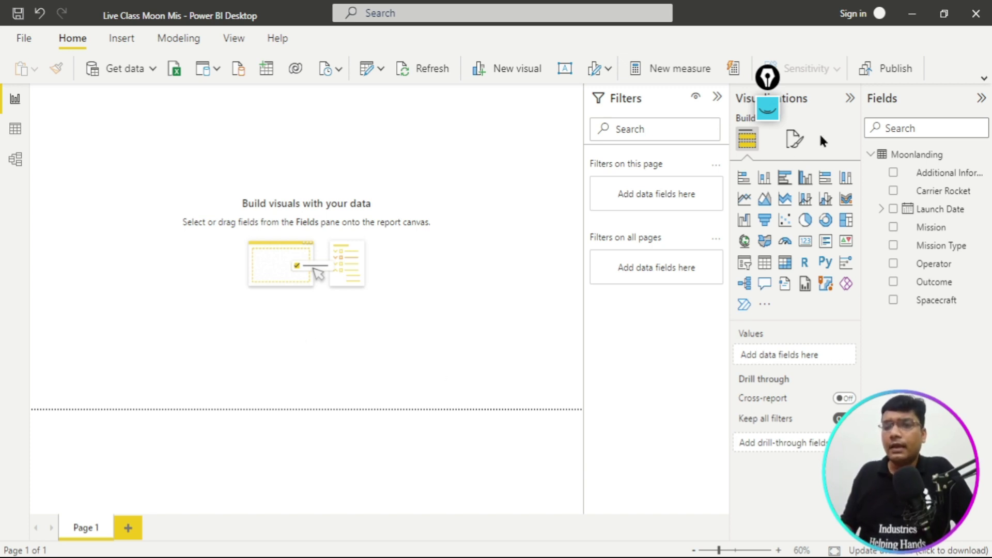
left_click(796, 139)
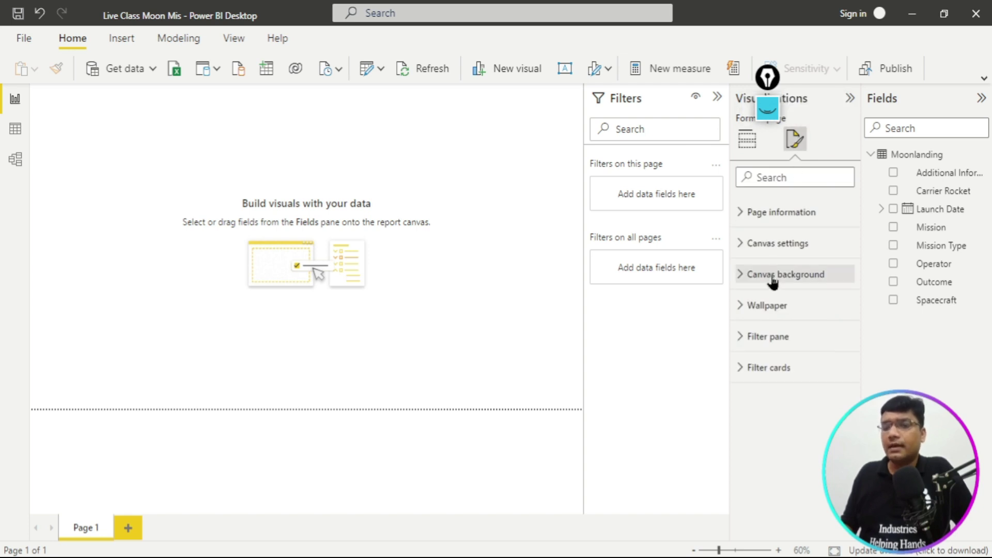
left_click(773, 279)
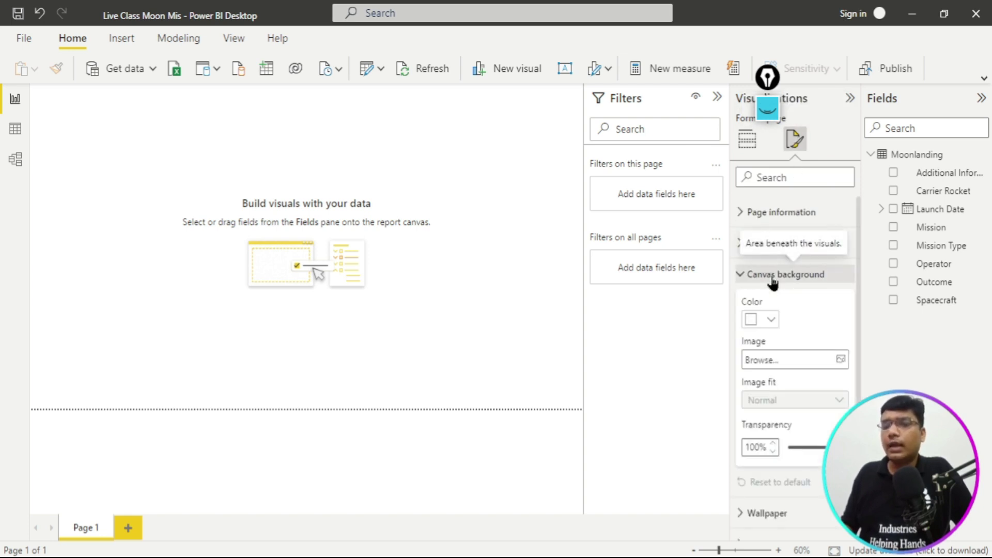
left_click(773, 282)
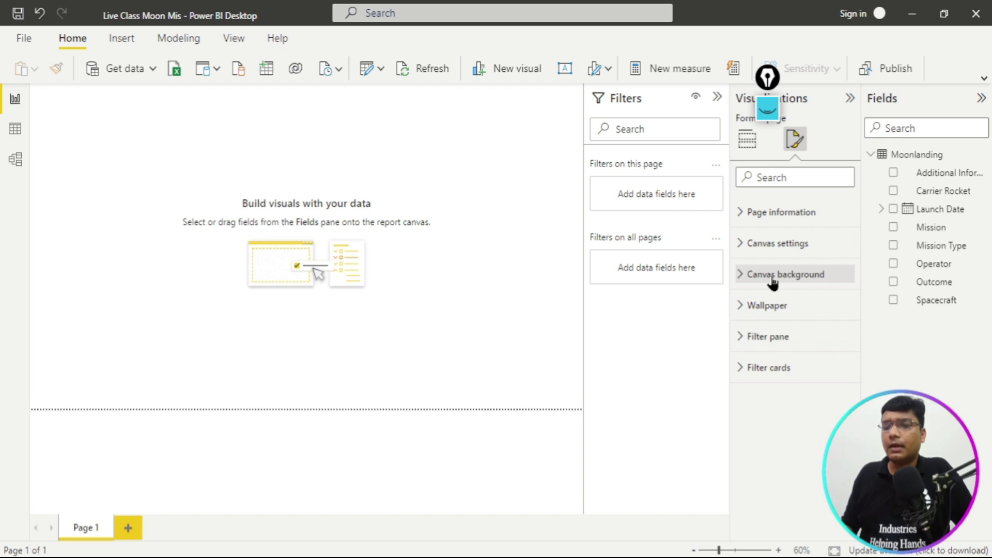
left_click(778, 310)
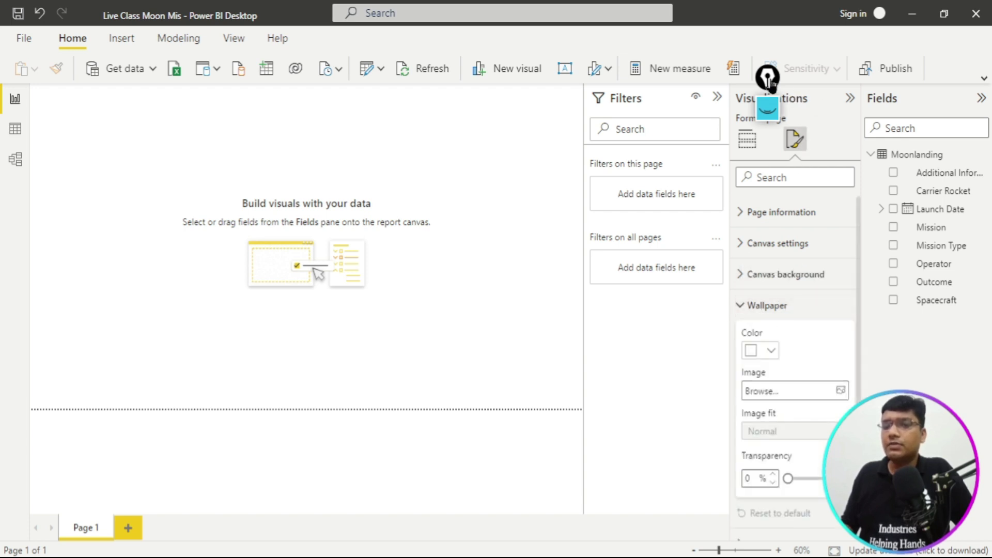
- Move the annotation tools aside, frame the Visualizations, Wallpaper and Canvas background headings with rectangles, then clear them and collapse the tools
mouse_move(768, 80)
left_mouse_down()
mouse_move(261, 137)
mouse_move(31, 78)
left_mouse_up()
left_click(31, 105)
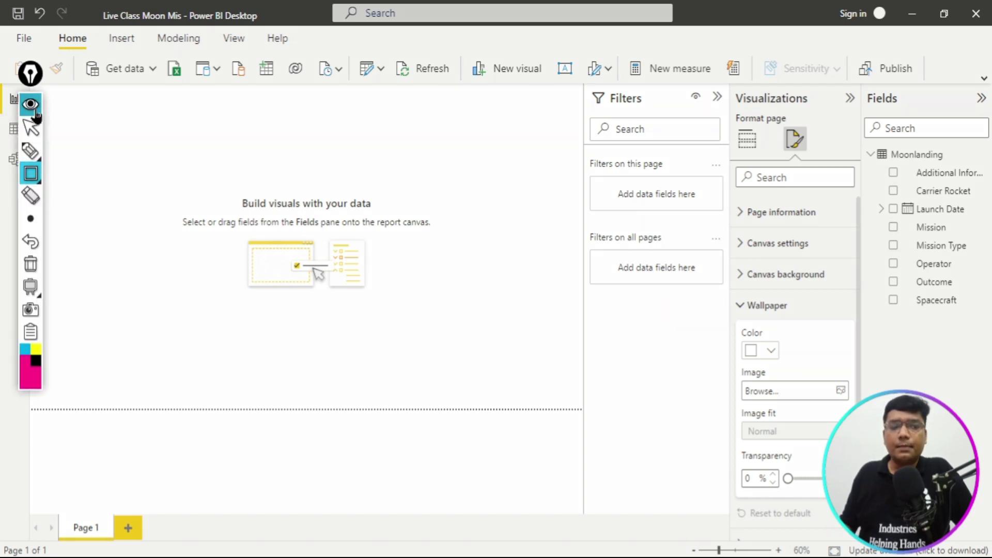
left_click_drag(728, 79, 822, 116)
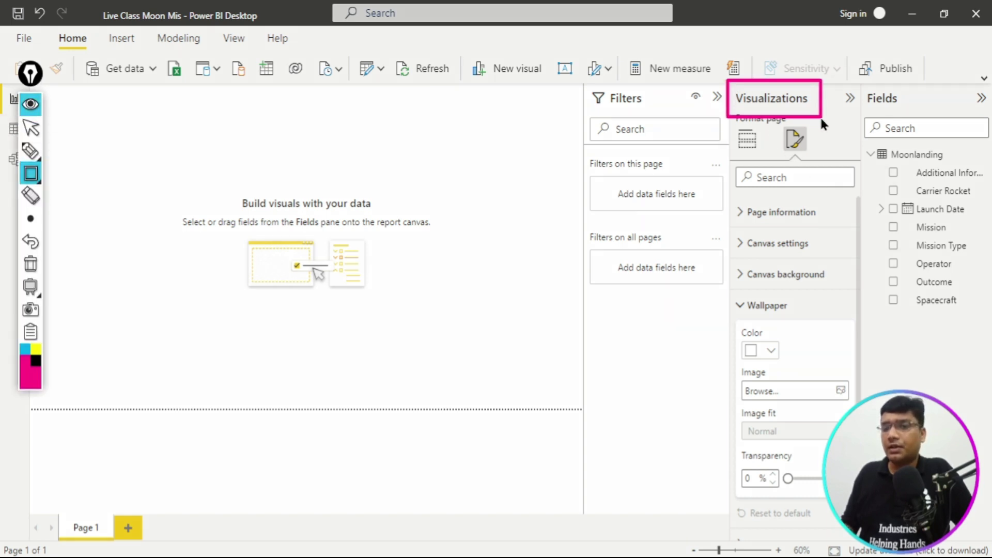
left_click_drag(726, 289, 814, 326)
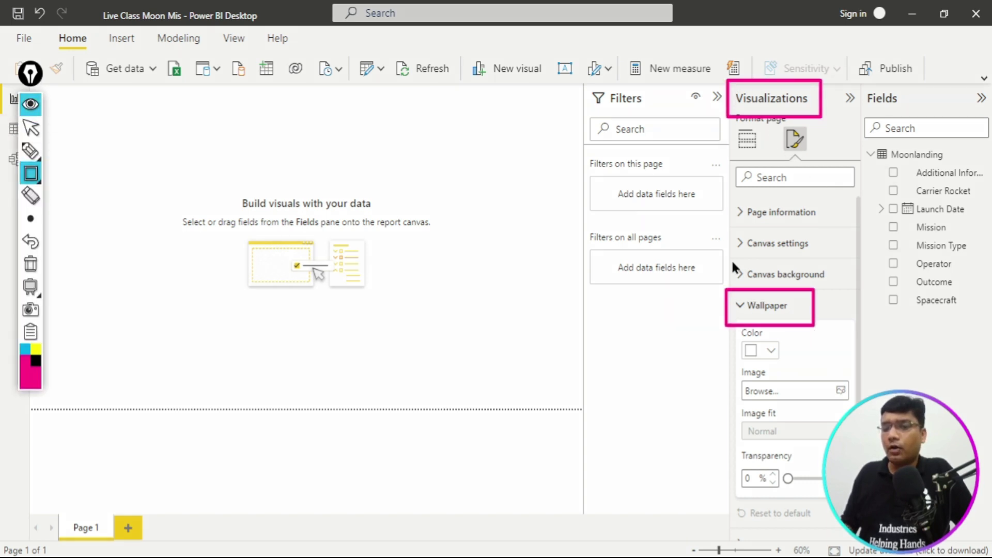
left_click_drag(730, 259, 849, 288)
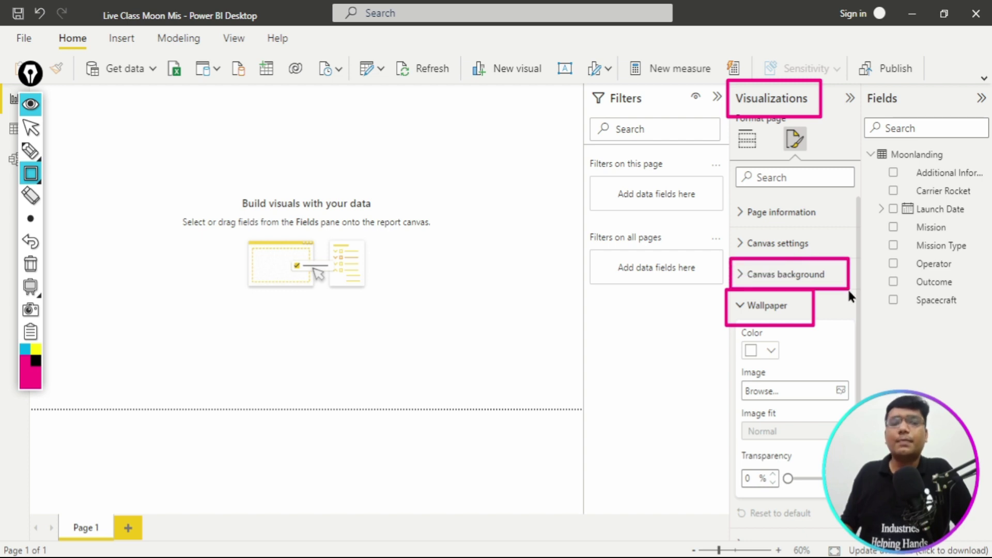
left_click(30, 264)
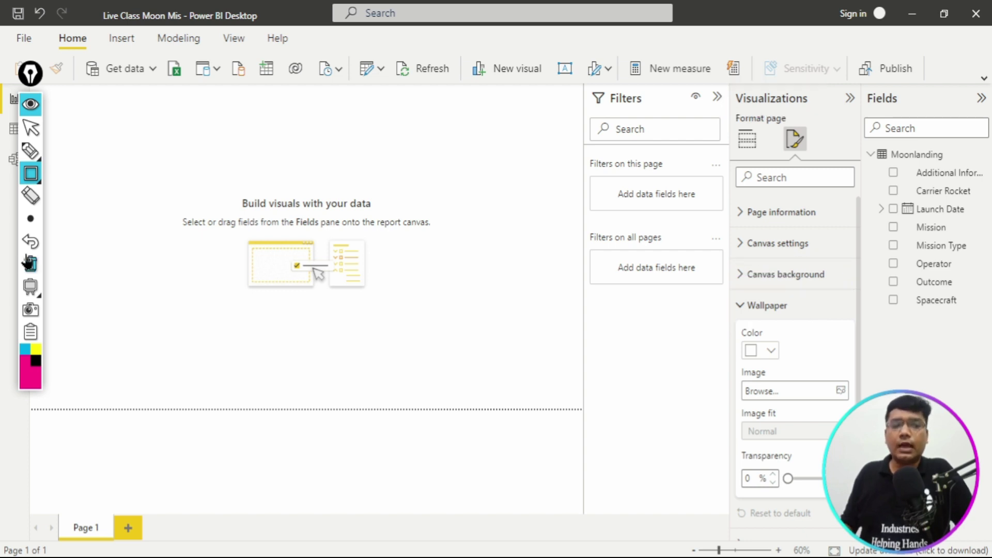
left_click(30, 106)
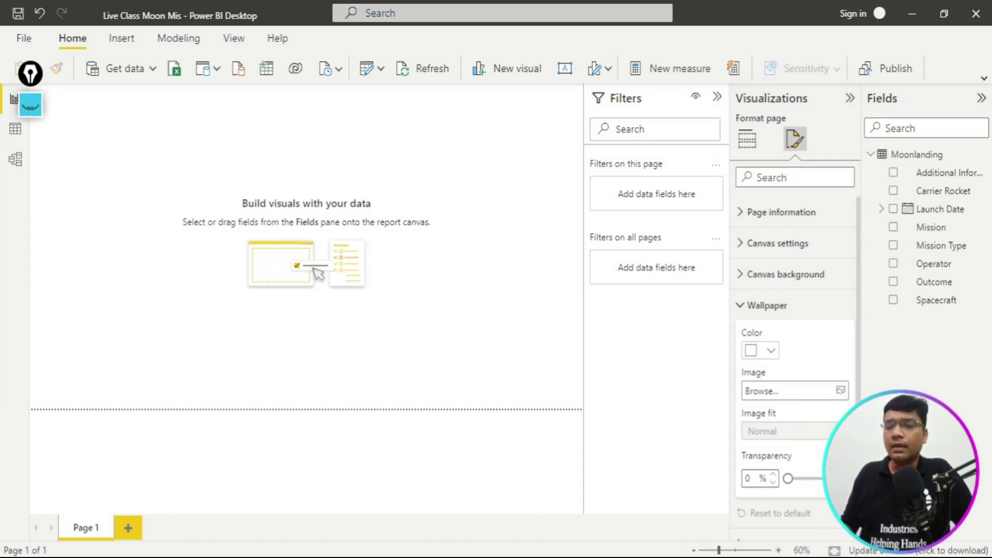
- Set the "Moon Theme copy" PNG from the Desktop as the page's wallpaper image
left_click(840, 390)
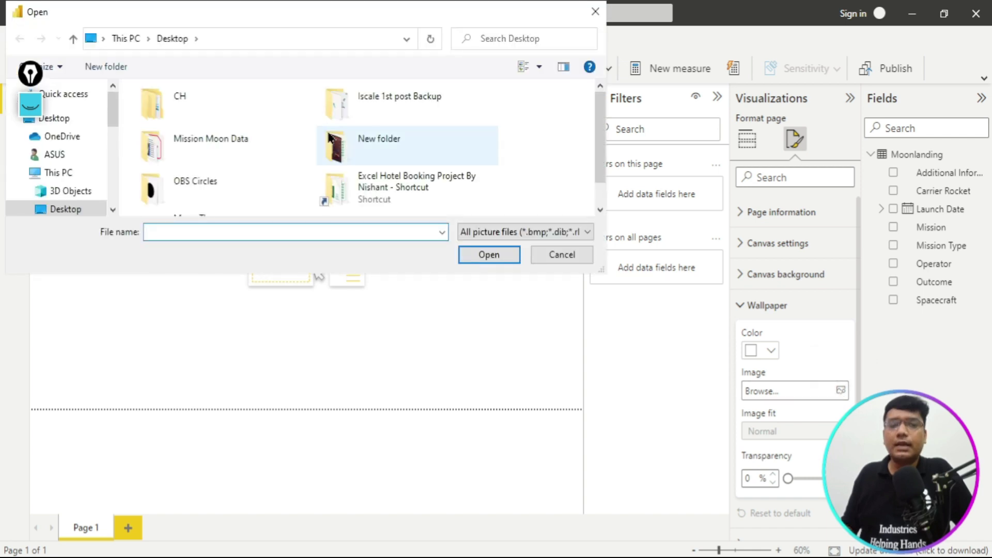
scroll(272, 189, "down", 1)
left_click(239, 201)
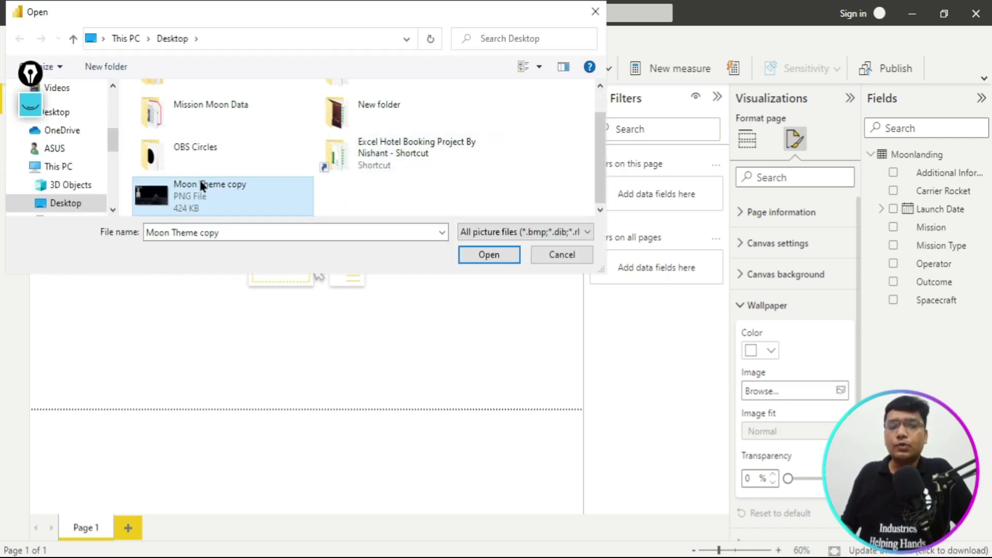
left_click(481, 263)
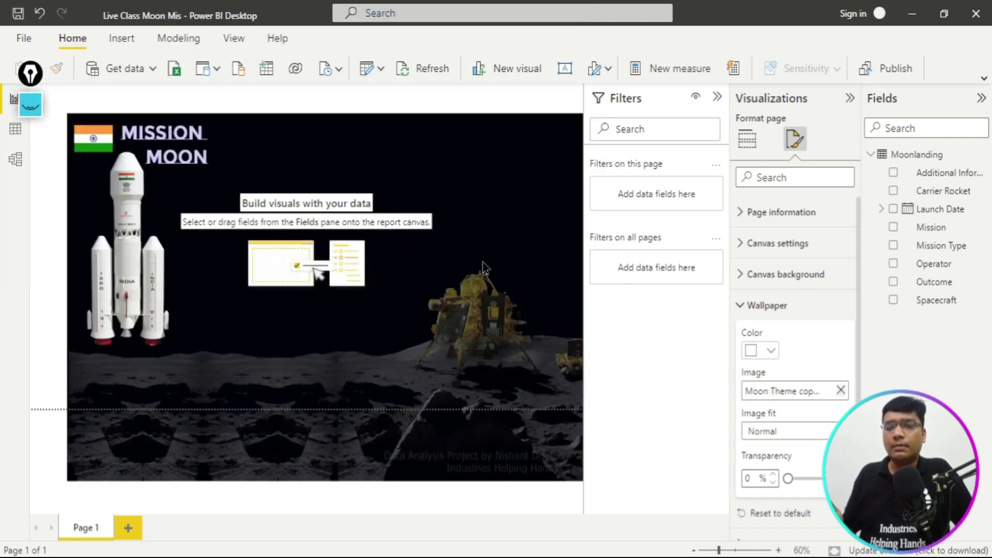
- Open the page's Canvas background settings briefly, then collapse both the Canvas background and Wallpaper settings
left_click(821, 276)
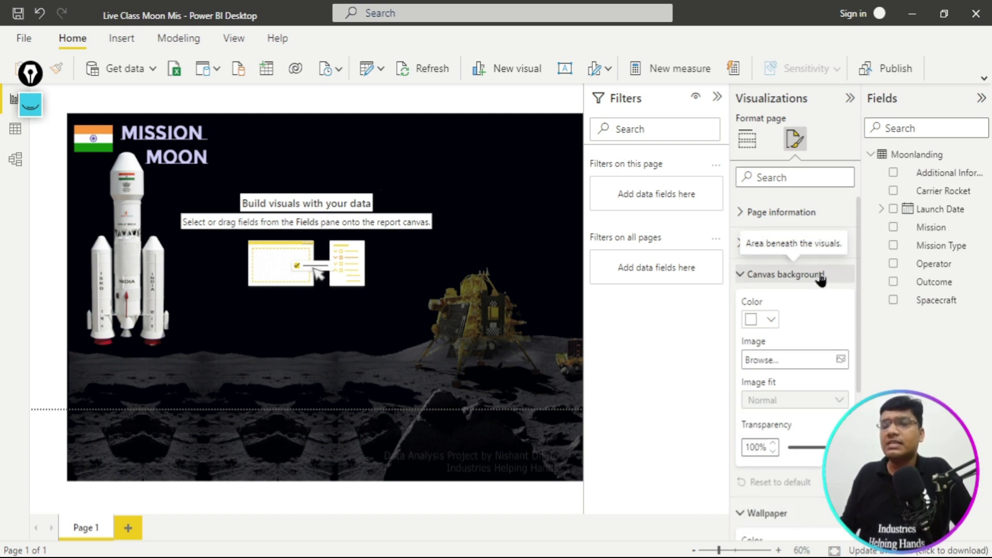
left_click(821, 276)
left_click(802, 307)
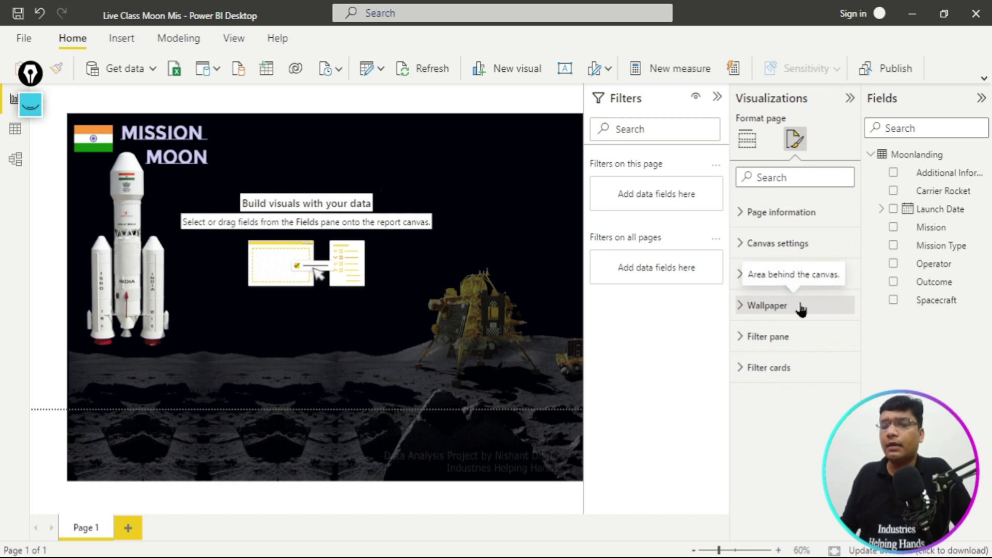
- Return from page formatting to the visual-building options and collapse the Filters and Visualizations panes
left_click(757, 139)
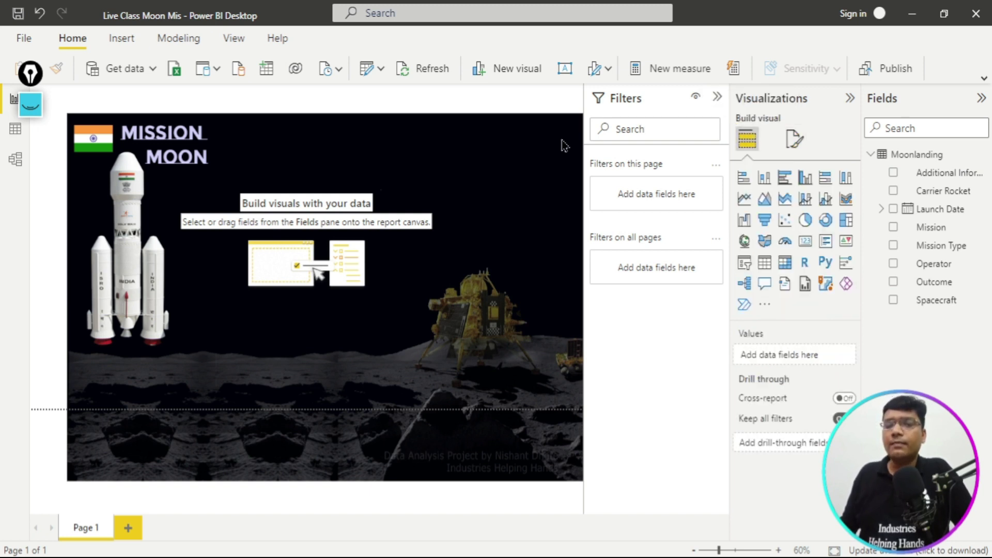
left_click(717, 99)
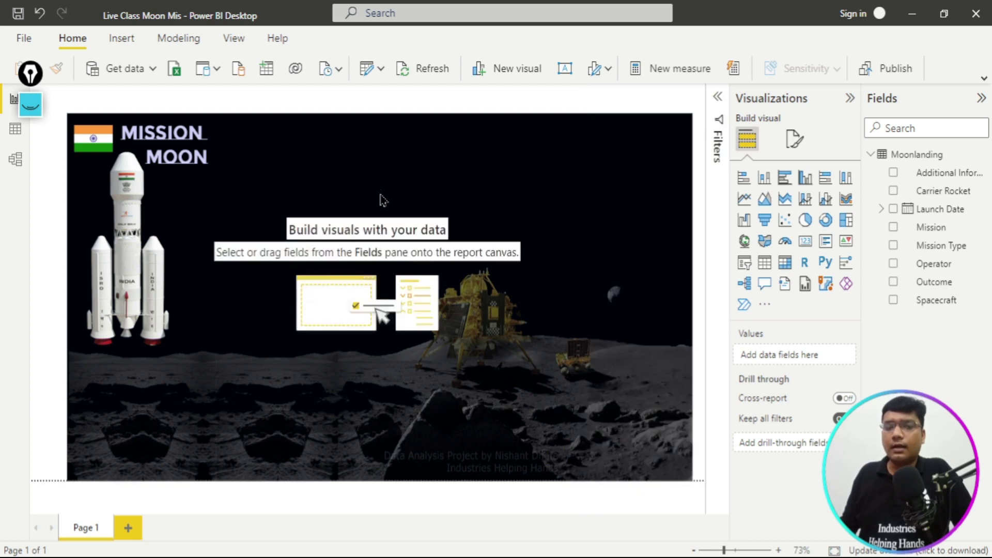
left_click(849, 99)
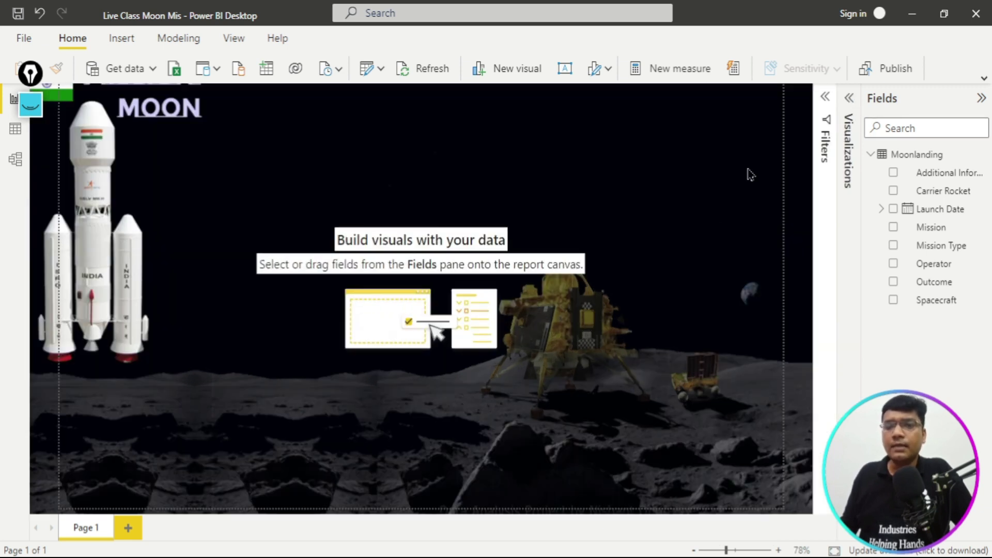
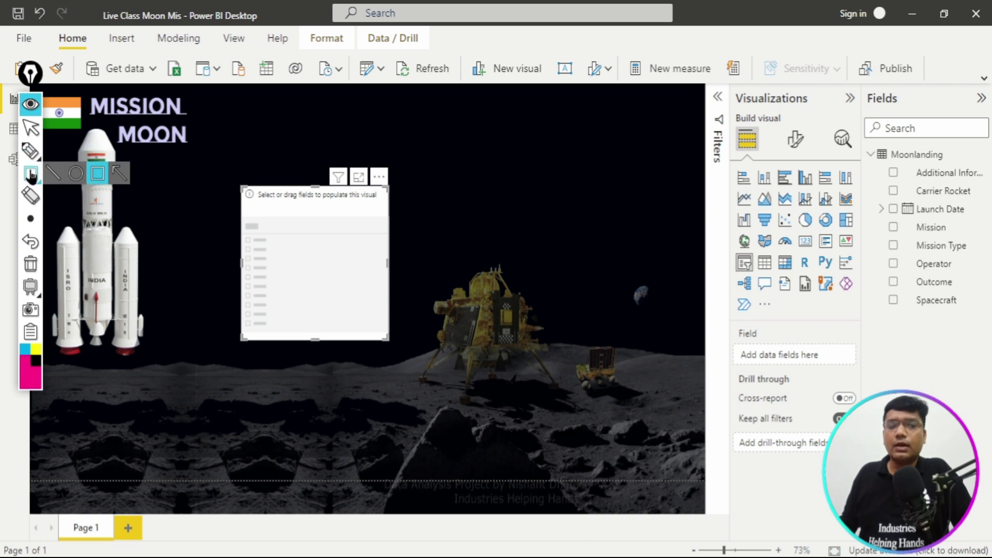
- Frame the Launch Date field of the Moonlanding table with a rectangle annotation, then clear it and collapse the annotation tools
left_click_drag(861, 196, 989, 226)
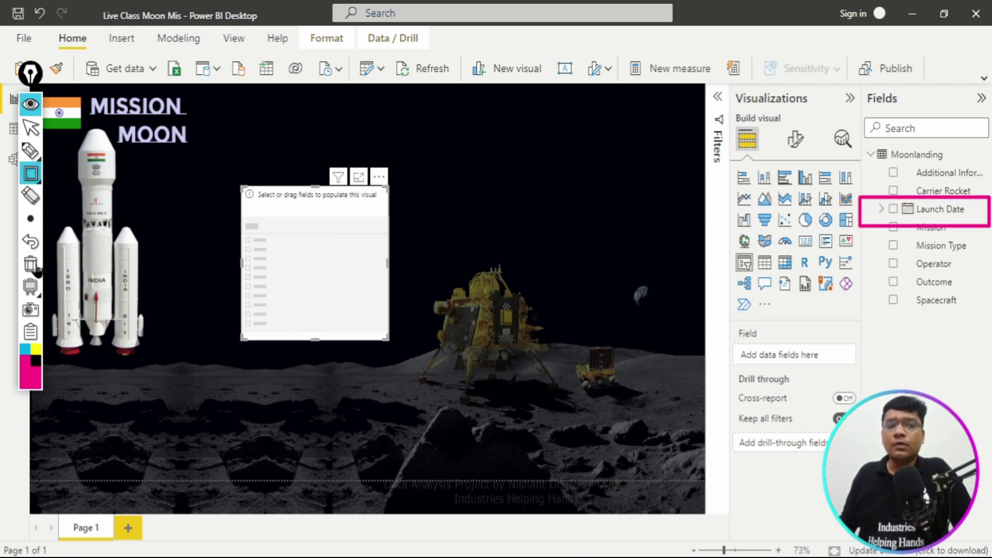
key("ctrl+z")
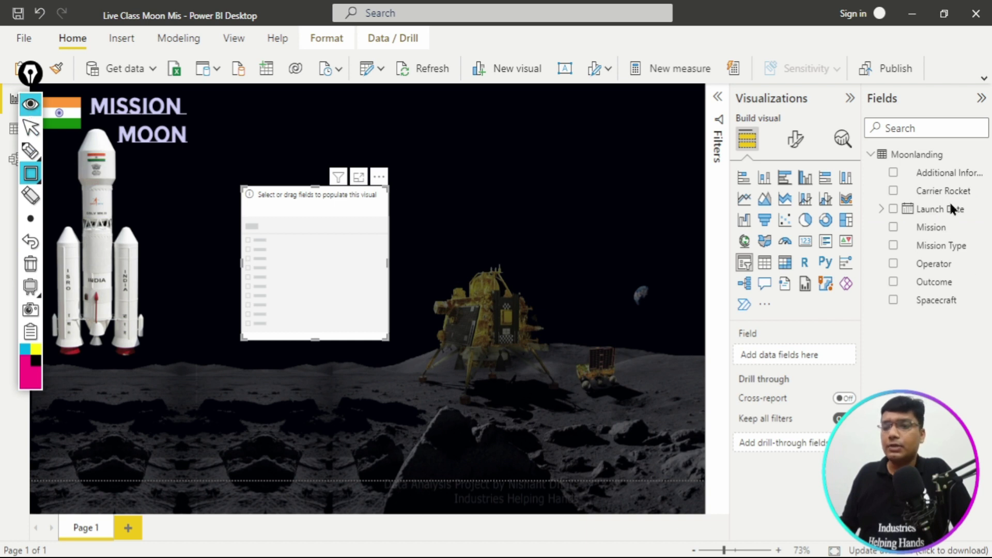
left_click(31, 104)
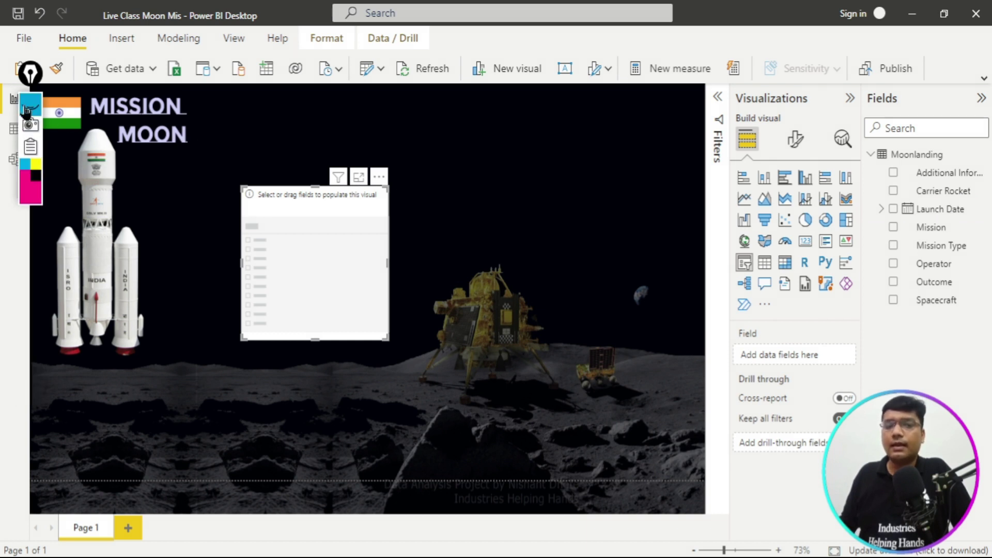
left_click_drag(952, 216, 811, 357)
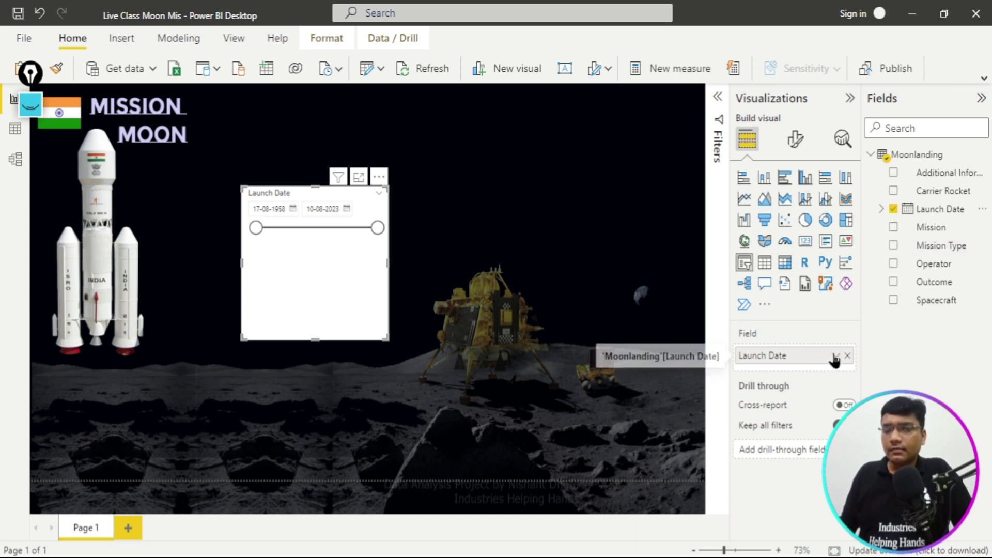
left_click(835, 356)
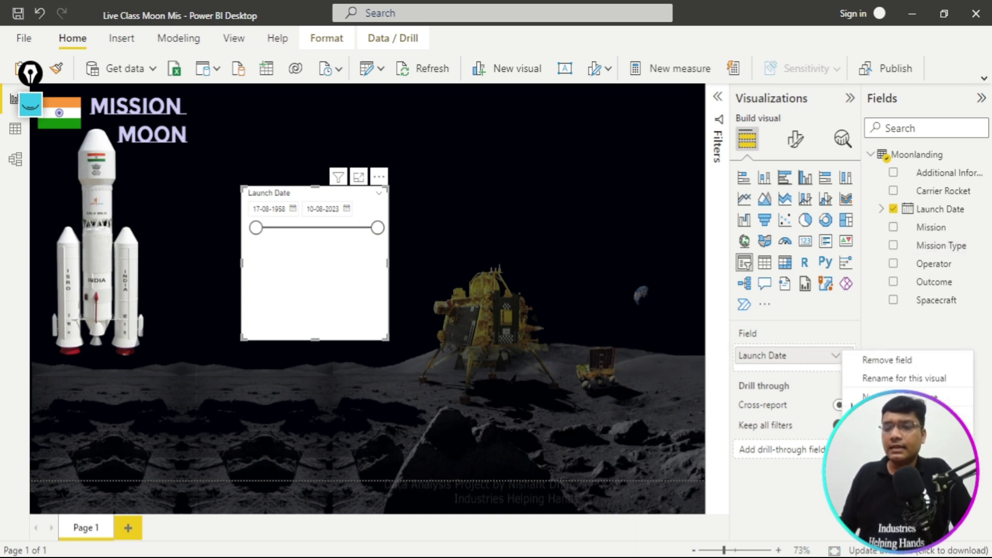
left_click(899, 486)
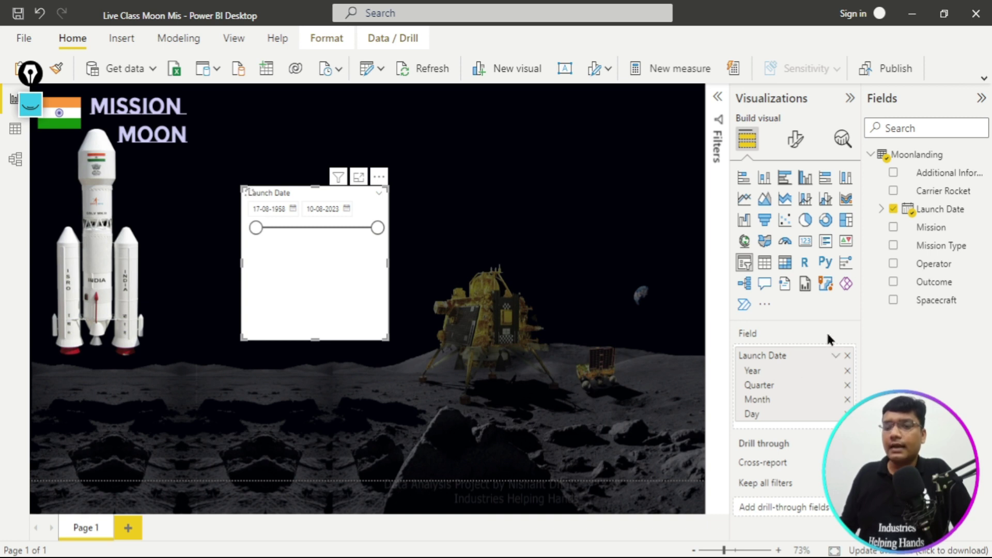
left_click(766, 337)
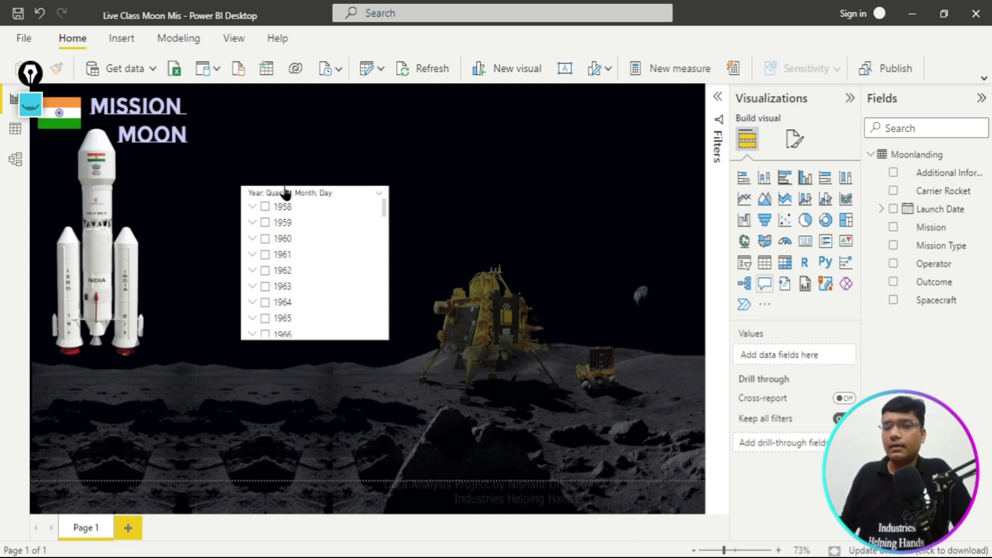
left_click(379, 178)
left_click(379, 179)
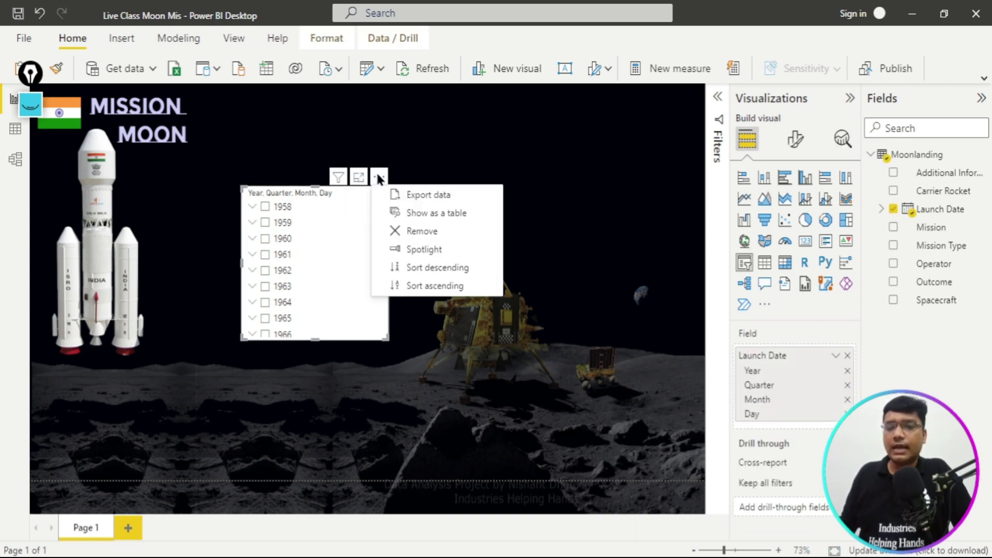
left_click(408, 232)
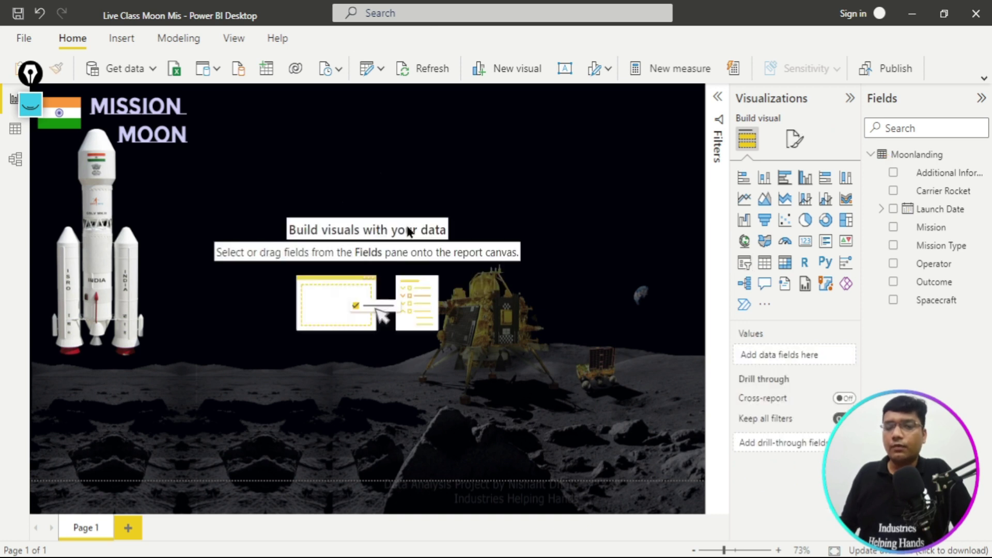
- Insert a slicer, place it near the middle of the page, and assign the Launch Date field to it
left_click(745, 263)
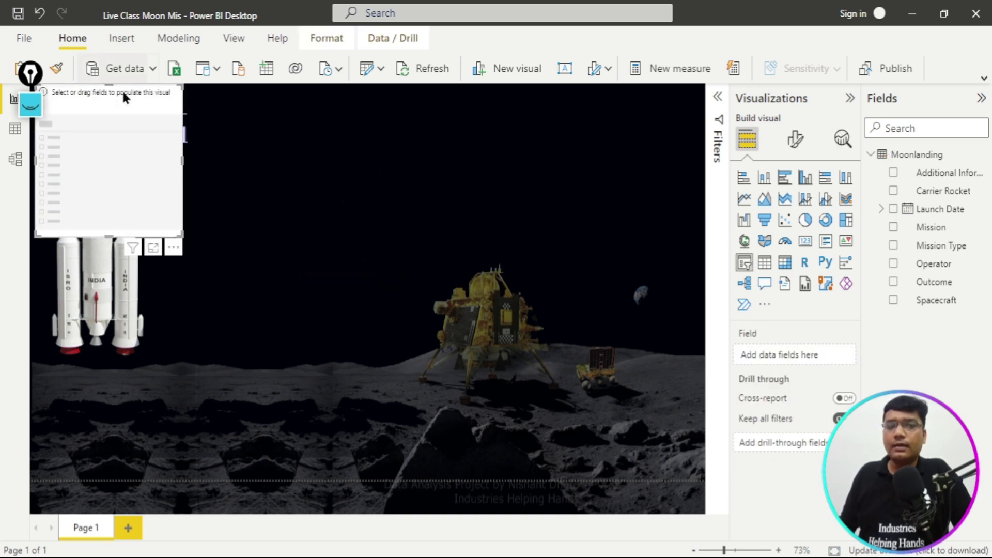
left_click_drag(135, 97, 418, 236)
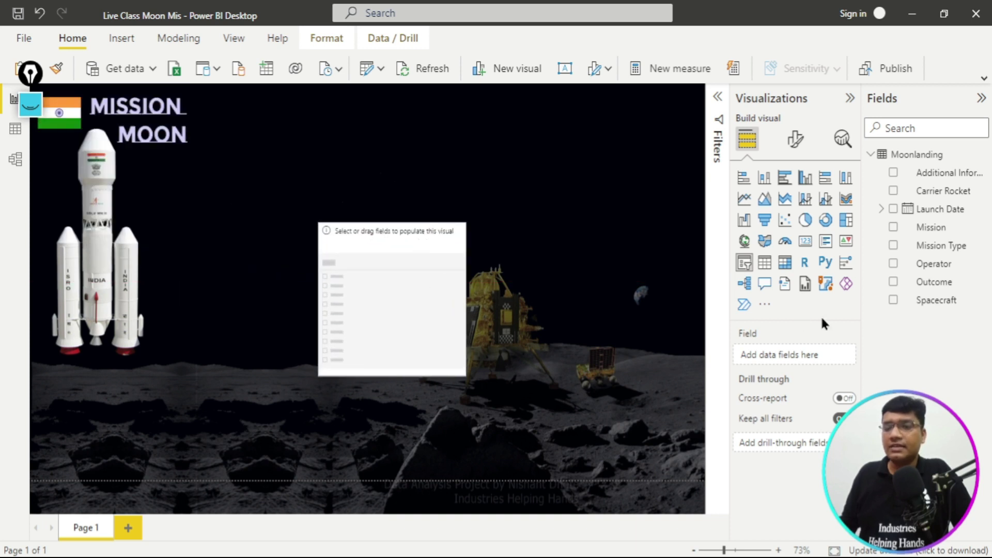
left_click_drag(948, 215, 818, 365)
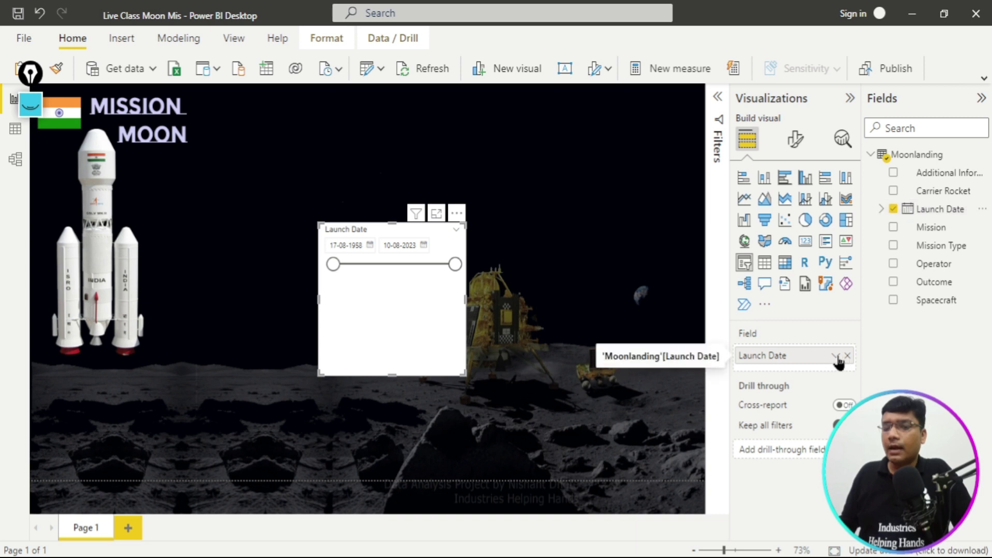
- Frame the slicer's Launch Date field with a rectangle annotation, clear it, and switch the field to its date hierarchy
left_click(835, 356)
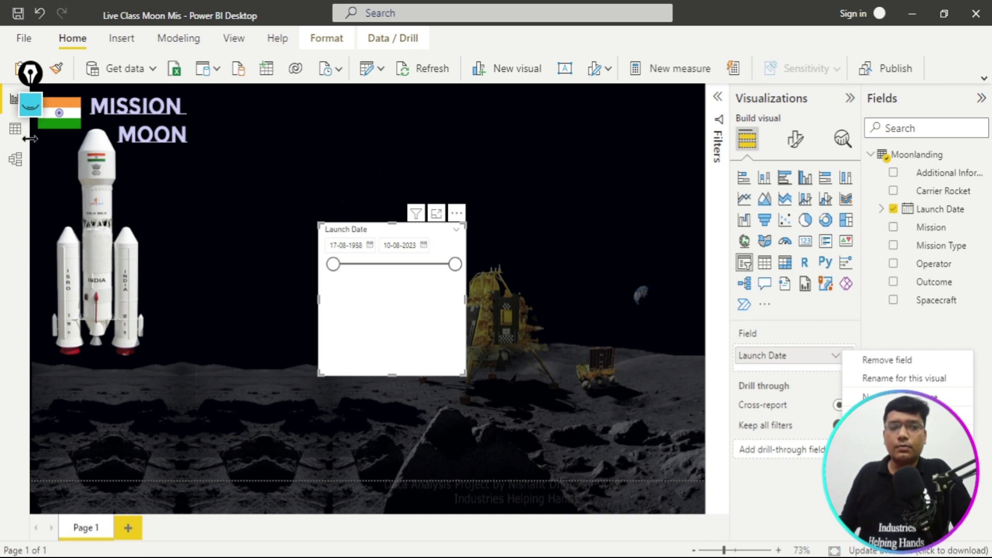
left_click(31, 106)
left_click(30, 151)
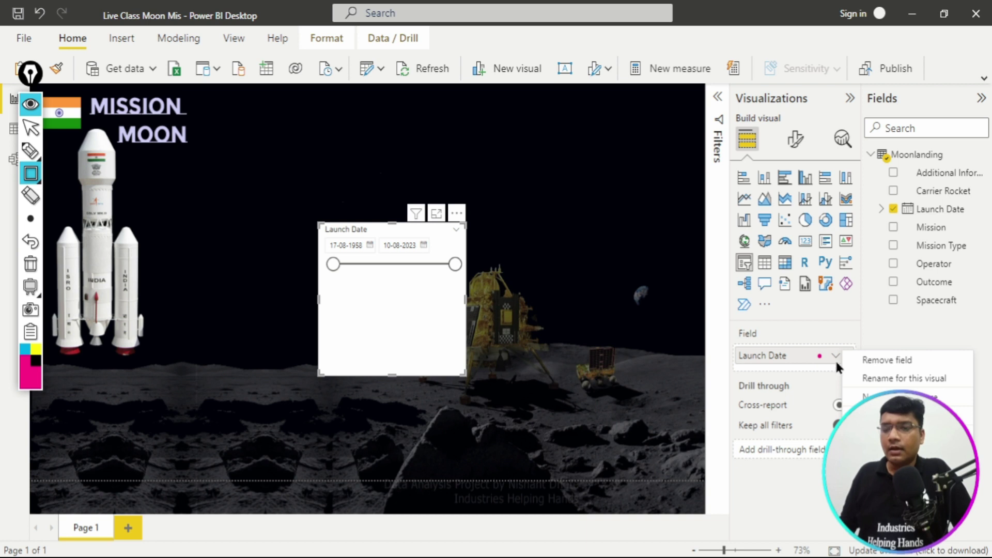
left_click_drag(719, 341, 823, 370)
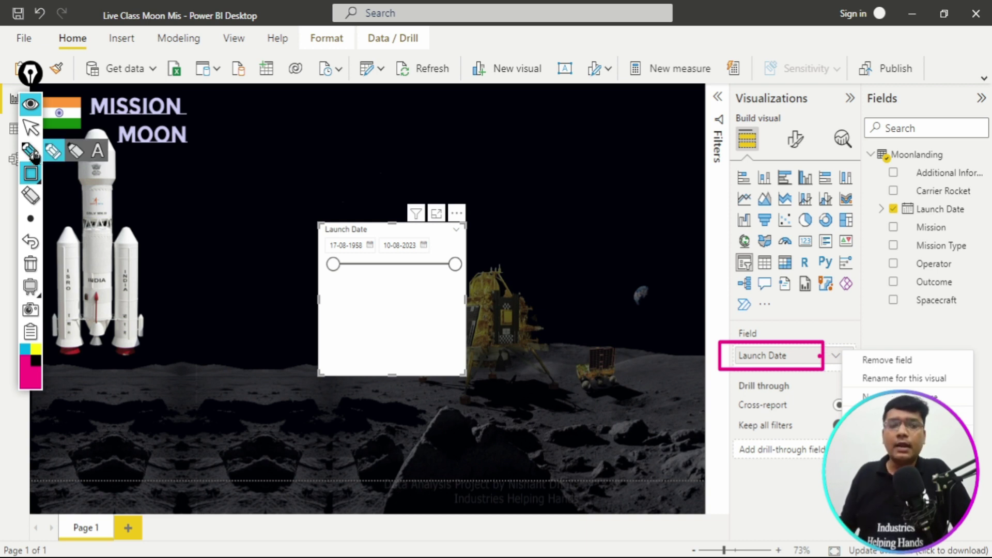
left_click(30, 264)
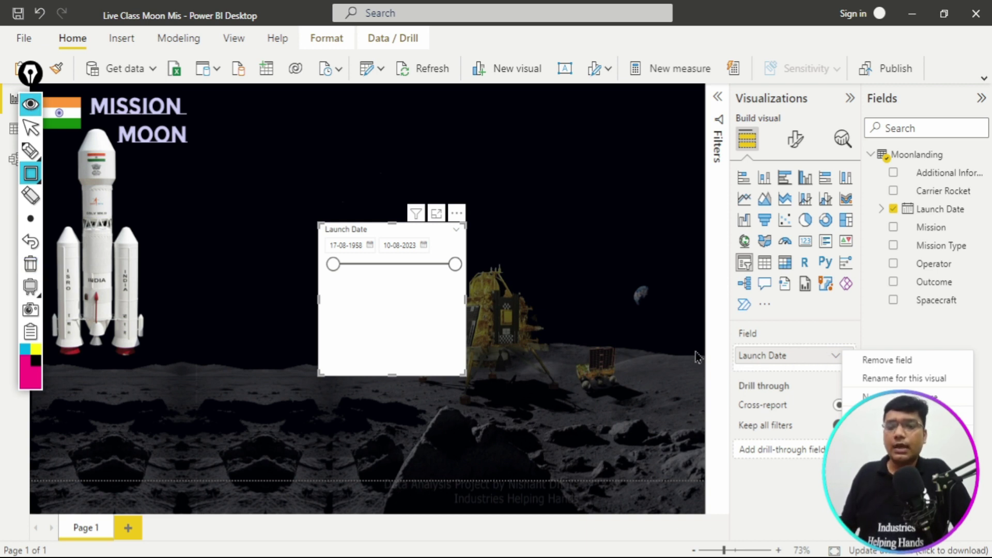
left_click(30, 104)
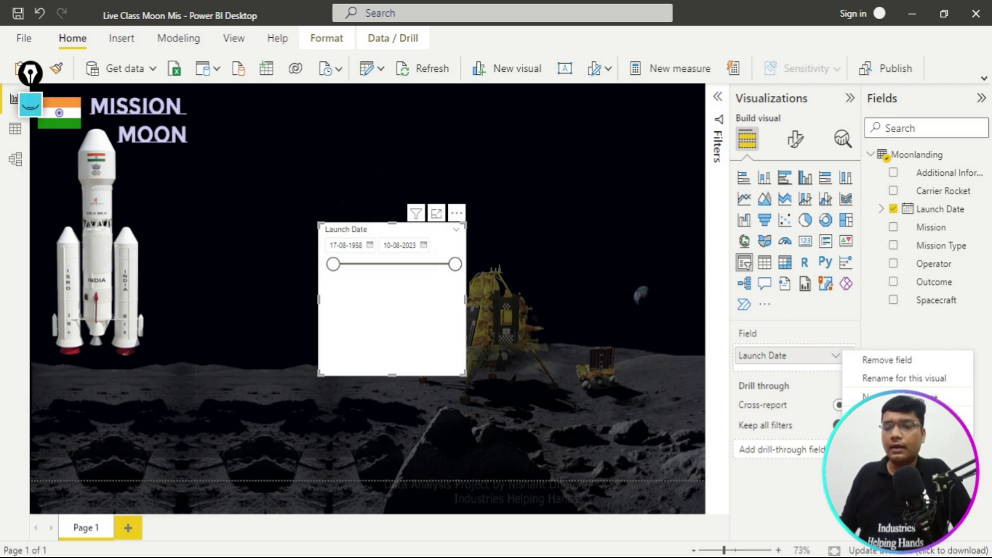
left_click(889, 467)
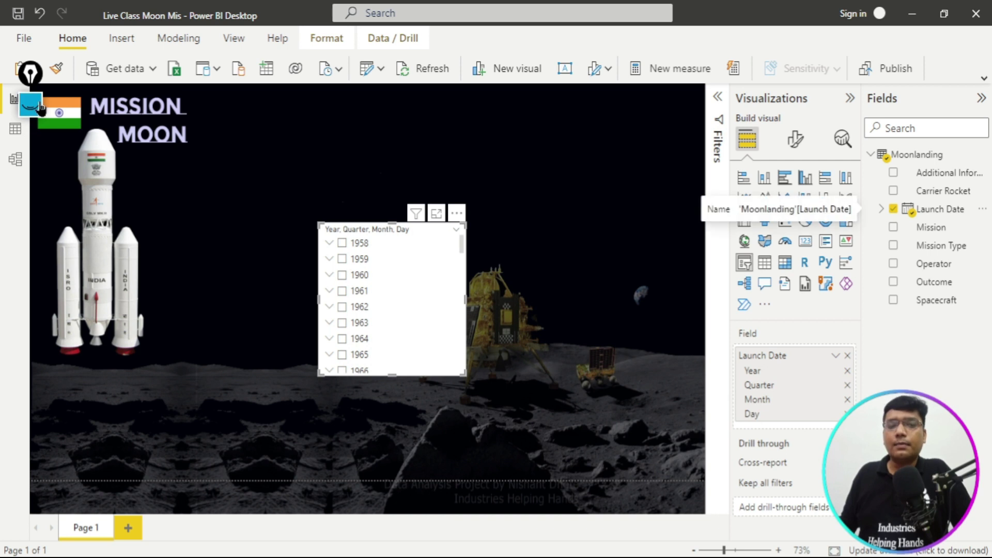
- Frame the slicer's Year, Quarter, Month and Day levels with a rectangle annotation, then clear it and collapse the annotation tools
left_click(40, 107)
mouse_move(737, 357)
left_mouse_down()
mouse_move(910, 455)
mouse_move(895, 444)
left_mouse_up()
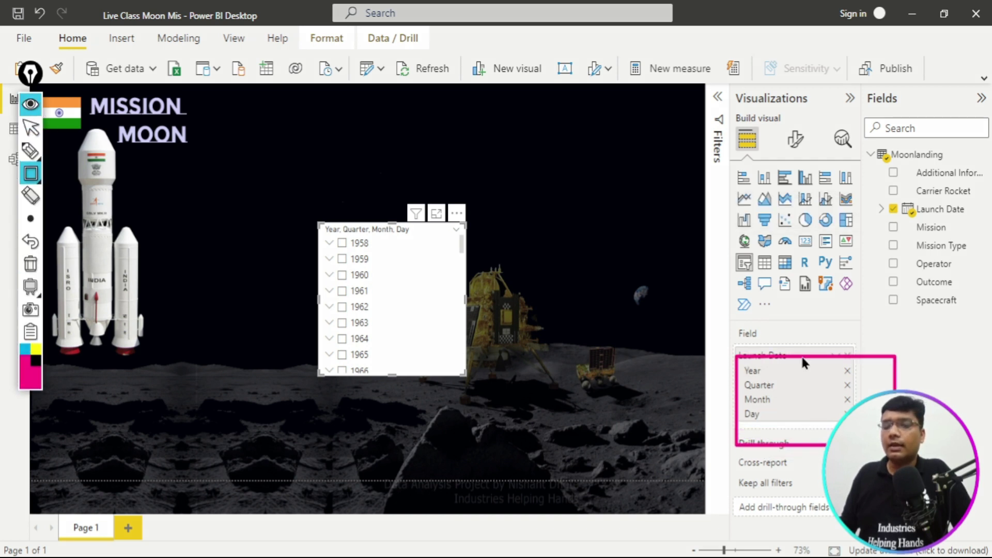
left_click(32, 266)
left_click(31, 104)
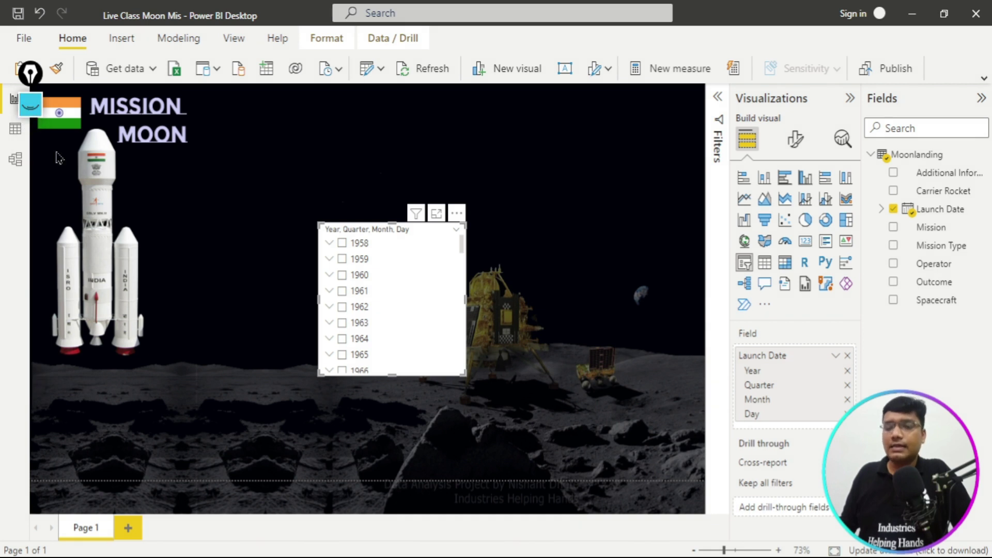
- Remove the Quarter, Month and Day levels from the slicer's Launch Date hierarchy, keeping only Year
left_click(847, 385)
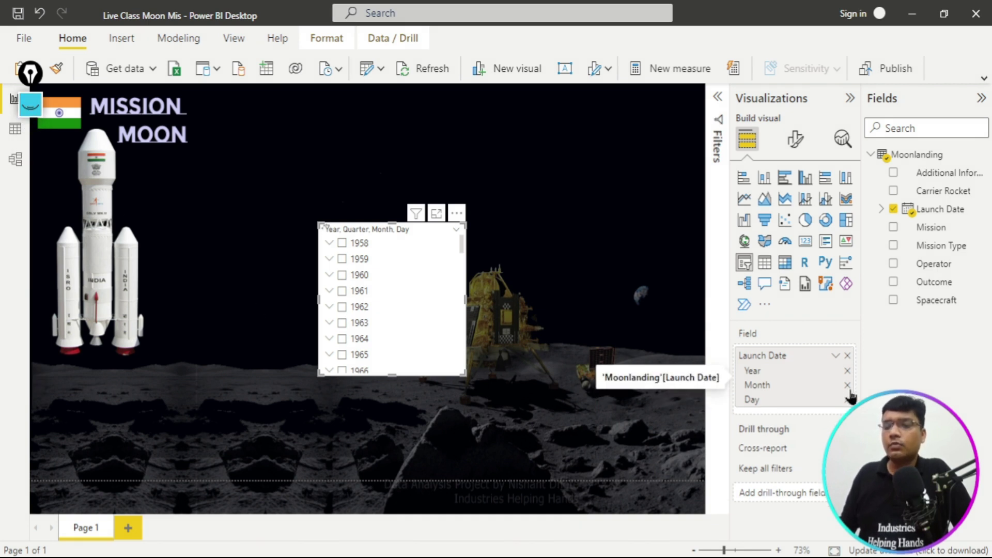
left_click(847, 385)
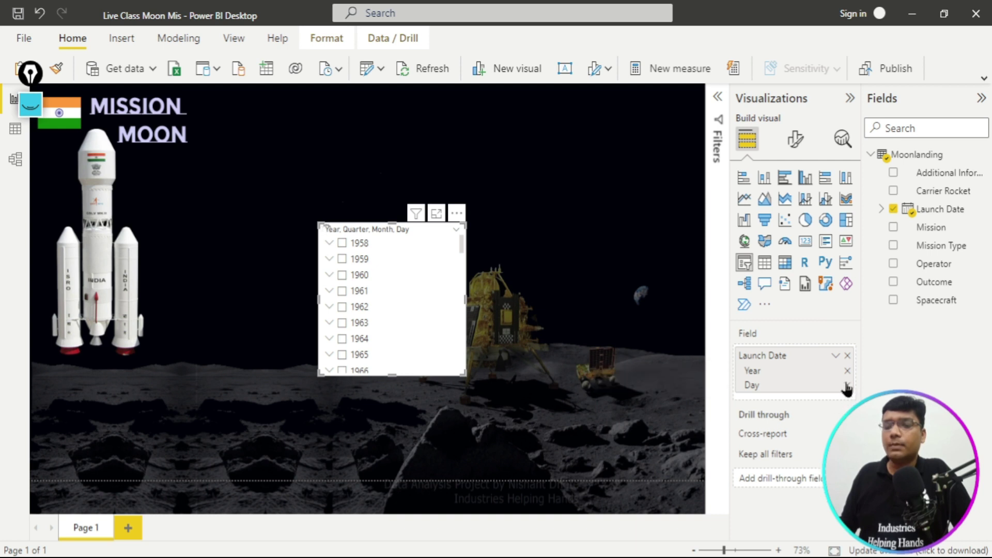
left_click(847, 385)
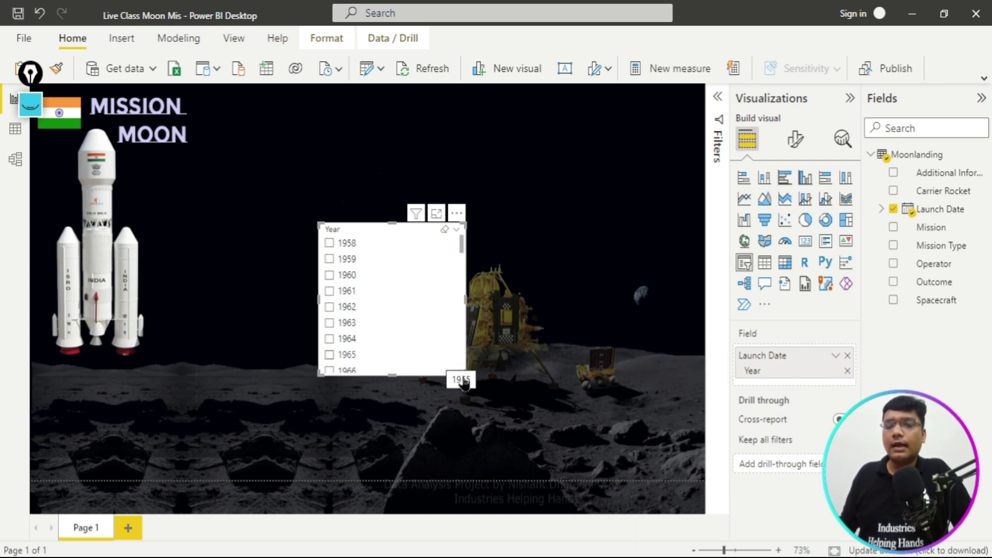
- Make the Year slicer wider and shorter, and move it up toward the MISSION MOON title
left_click_drag(465, 375, 589, 314)
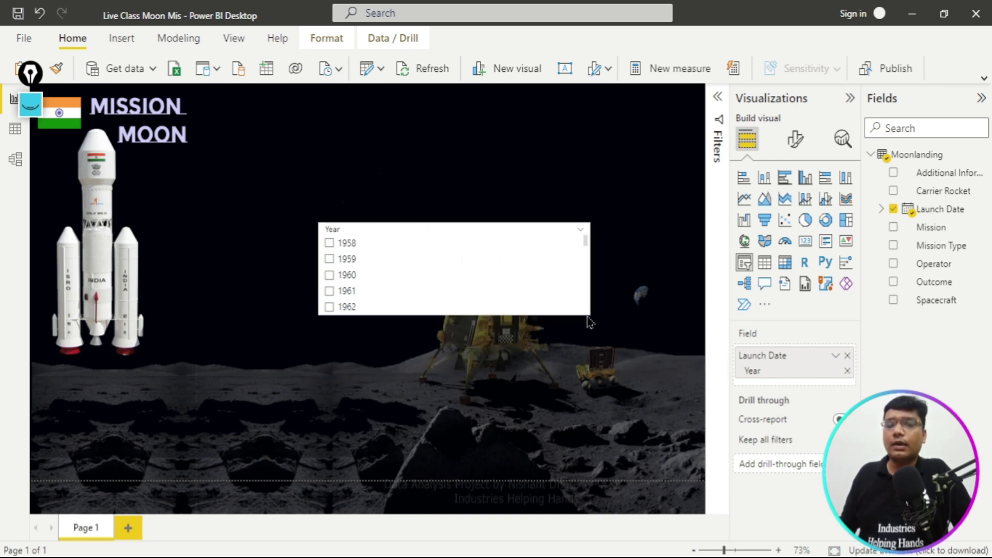
left_click(581, 231)
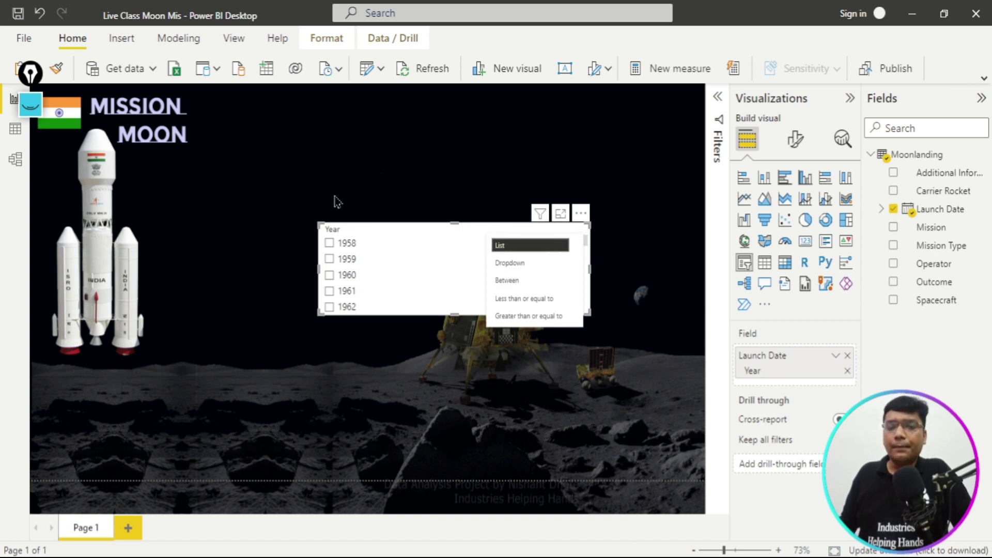
left_click(356, 210)
left_click_drag(418, 226, 359, 181)
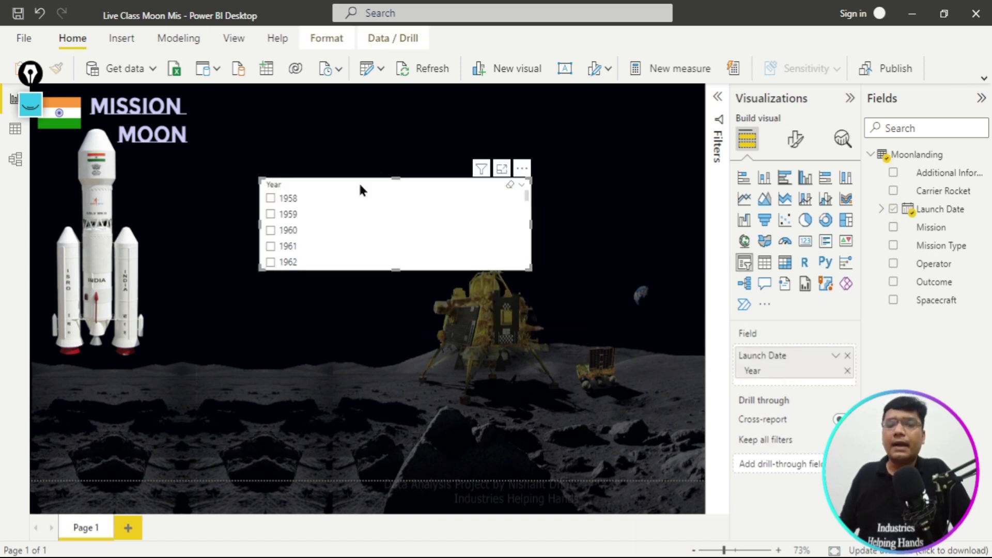
left_click(40, 110)
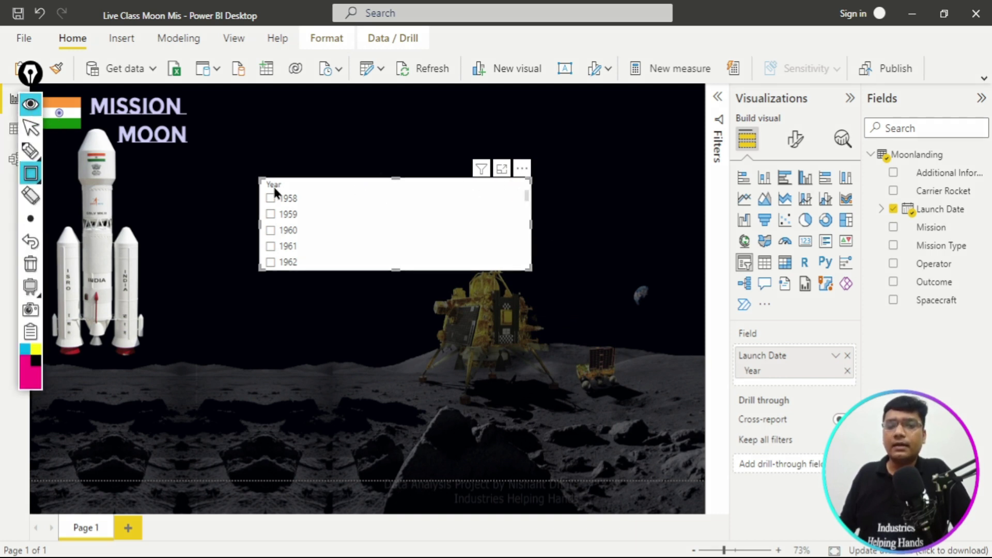
left_click(30, 105)
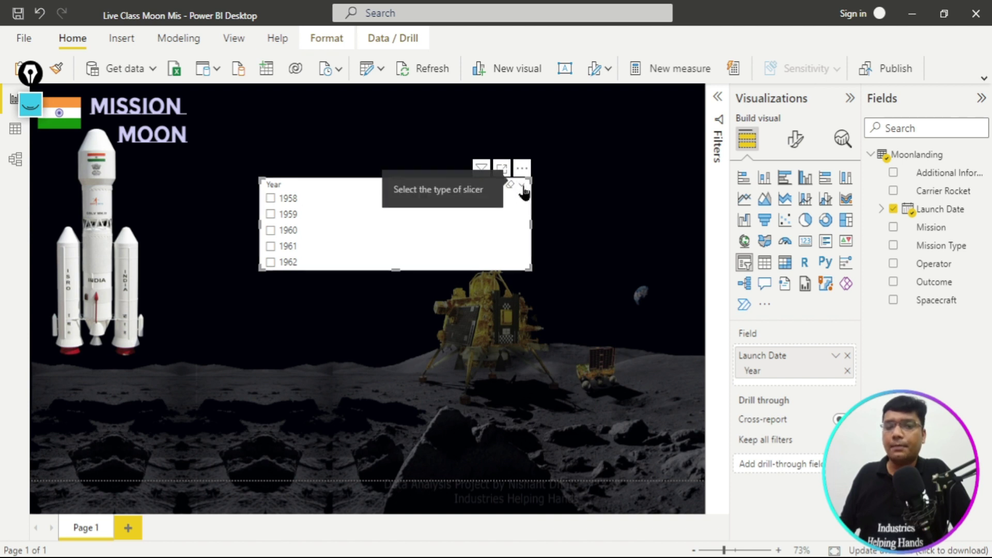
- Switch the Year slicer to the Between style and reduce its height to fit the range slider
left_click(523, 186)
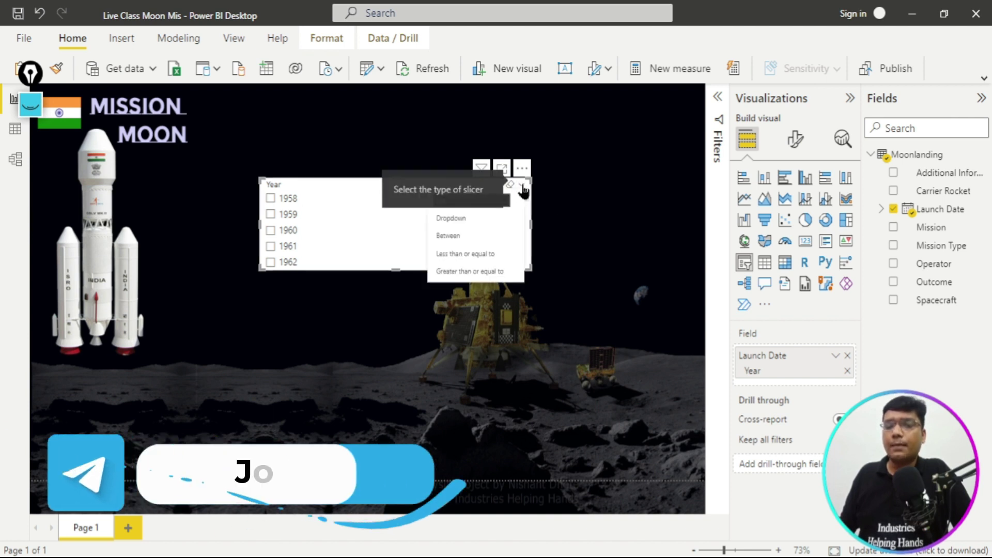
left_click(473, 235)
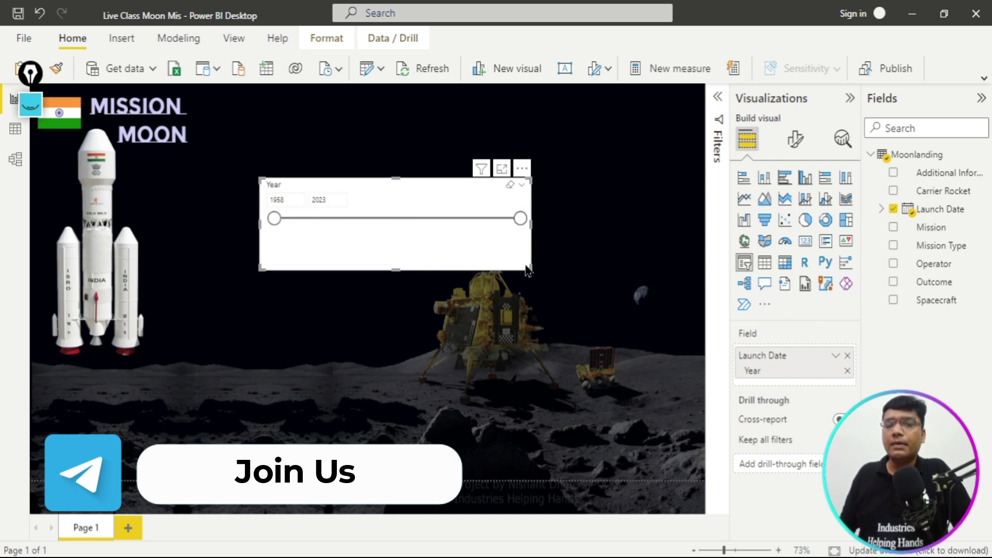
left_click_drag(528, 268, 528, 242)
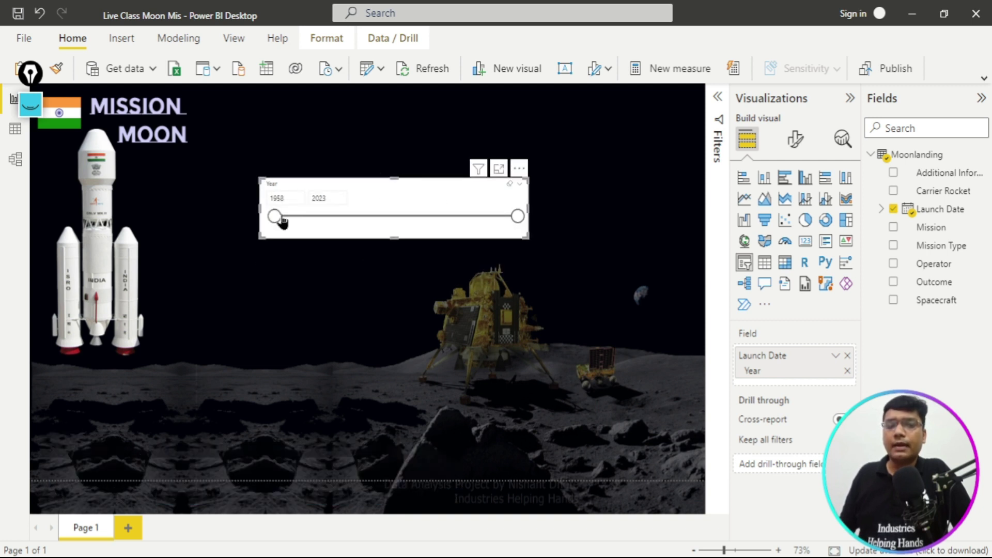
- Try both handles of the Year slicer, leave the range at 1958–2023, and move the slicer up toward the page's upper edge
left_click_drag(305, 220, 267, 213)
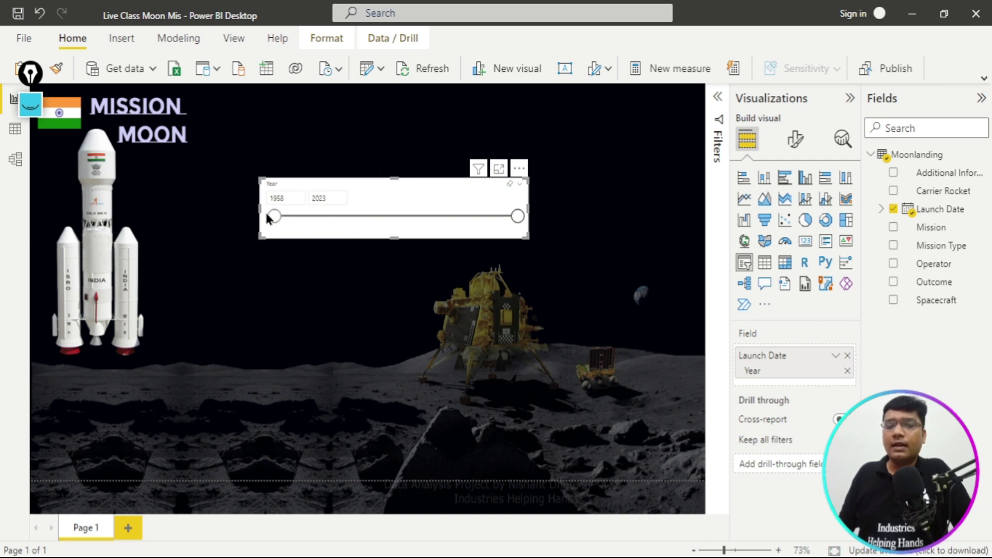
left_click_drag(517, 216, 361, 217)
left_click(483, 217)
left_click_drag(485, 217, 487, 217)
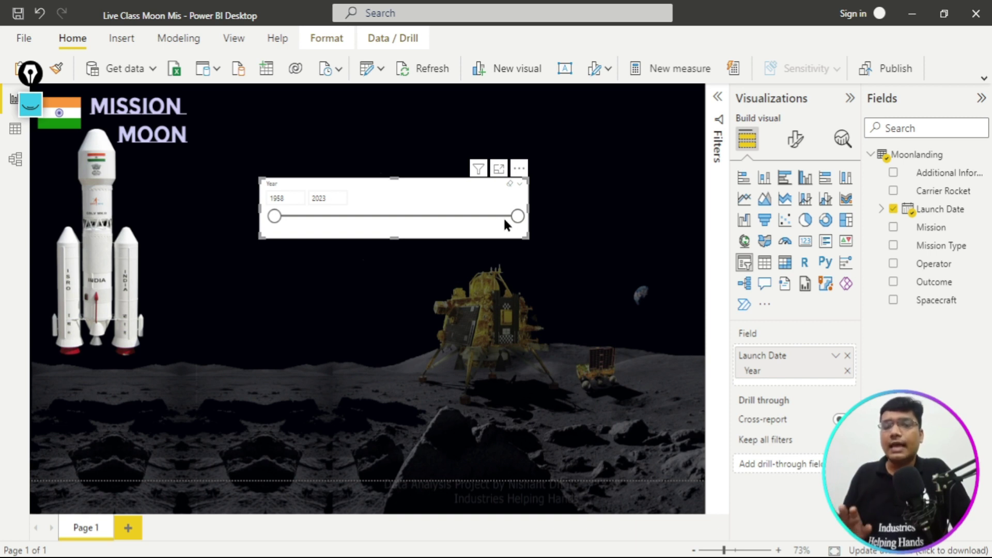
left_click_drag(485, 190, 526, 124)
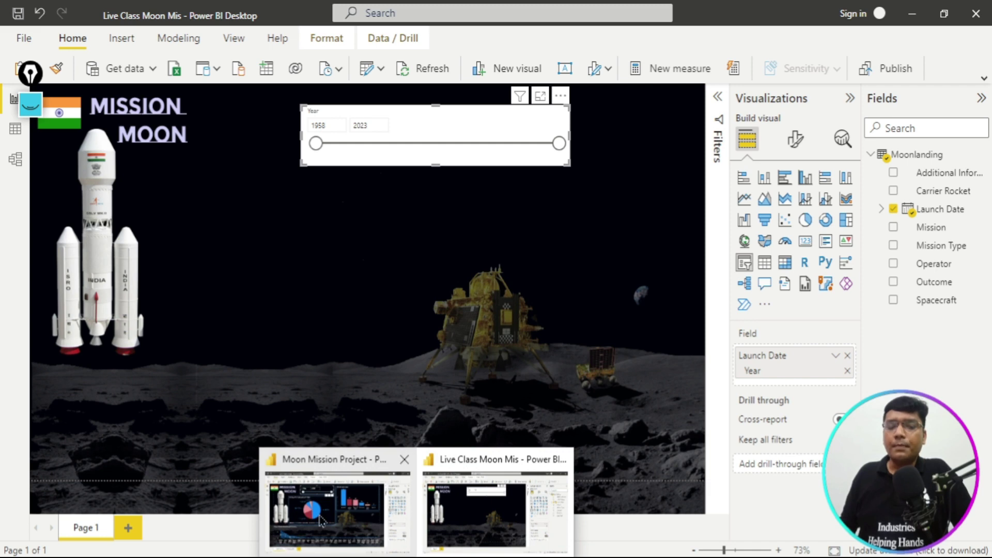
- Switch to the Moon Mission Project report to examine its Mission outcomes column chart, and return to the Live Class Moon Mis report
left_click(321, 521)
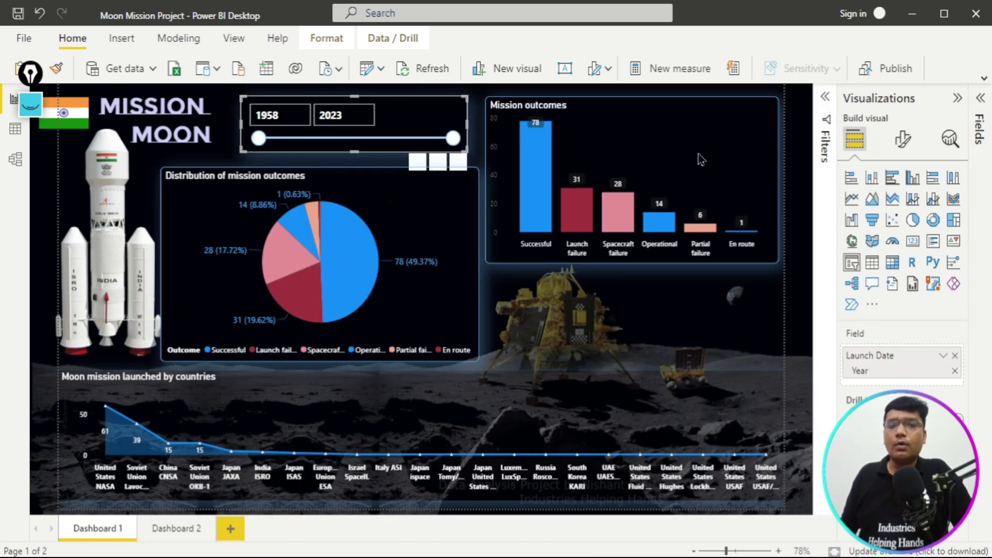
left_click(682, 120)
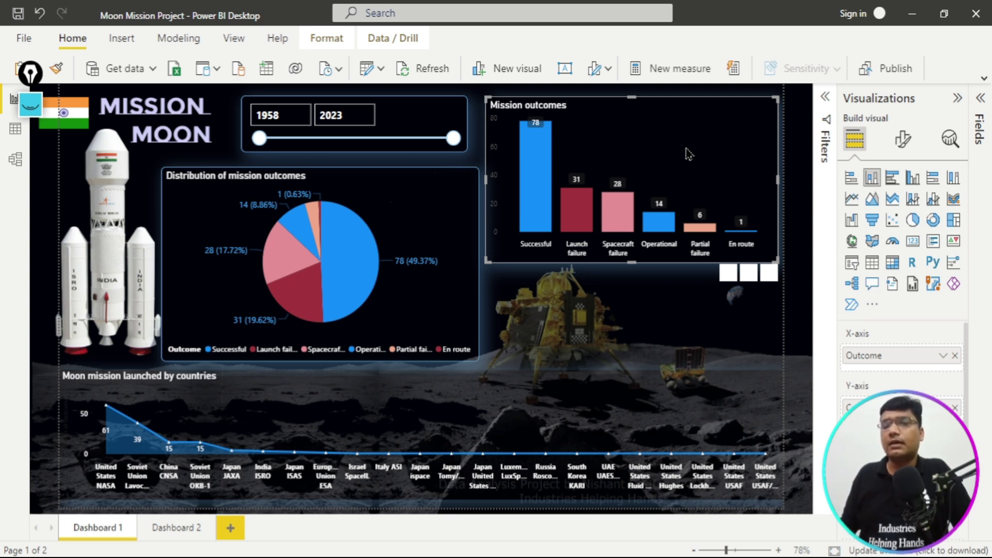
left_click(738, 321)
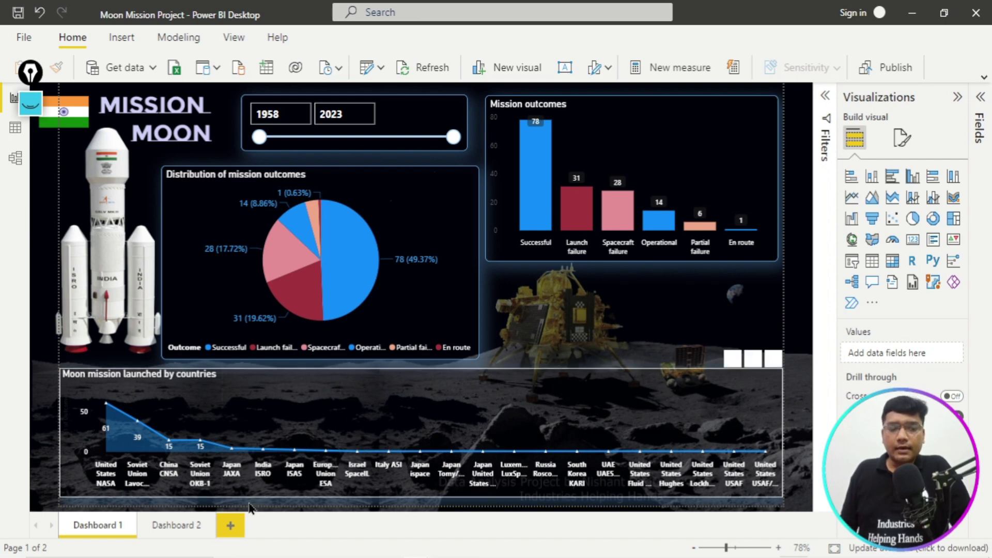
mouse_move(417, 557)
left_click(495, 503)
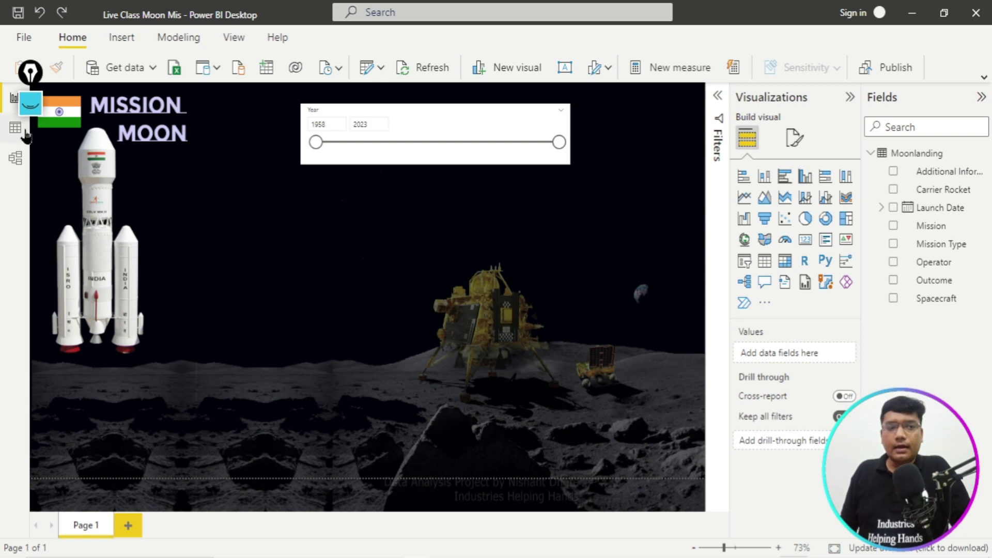
- Frame the Visualizations heading and the stacked column chart type with rectangle annotations, then clear them and collapse the annotation tools
left_click(31, 103)
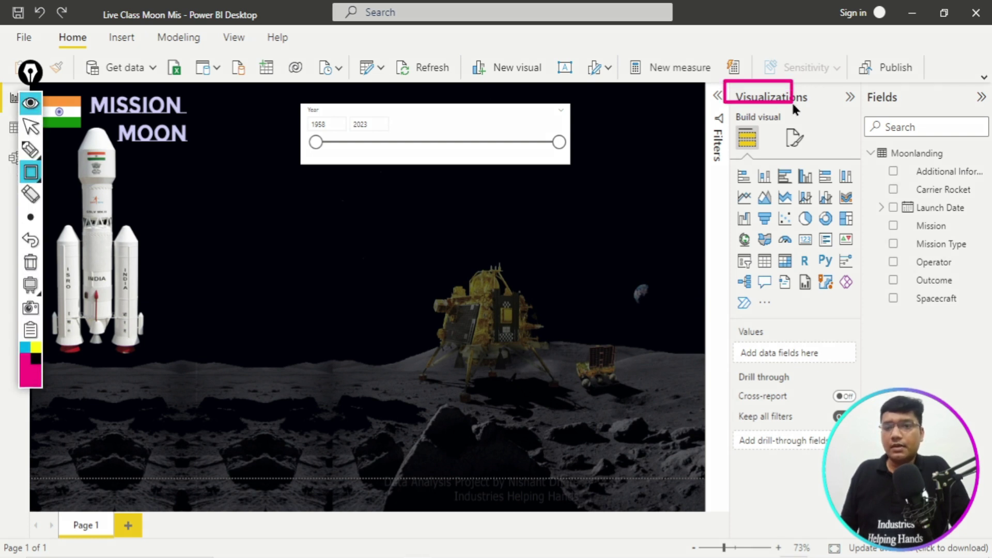
left_click_drag(791, 103, 822, 111)
left_click_drag(754, 161, 775, 185)
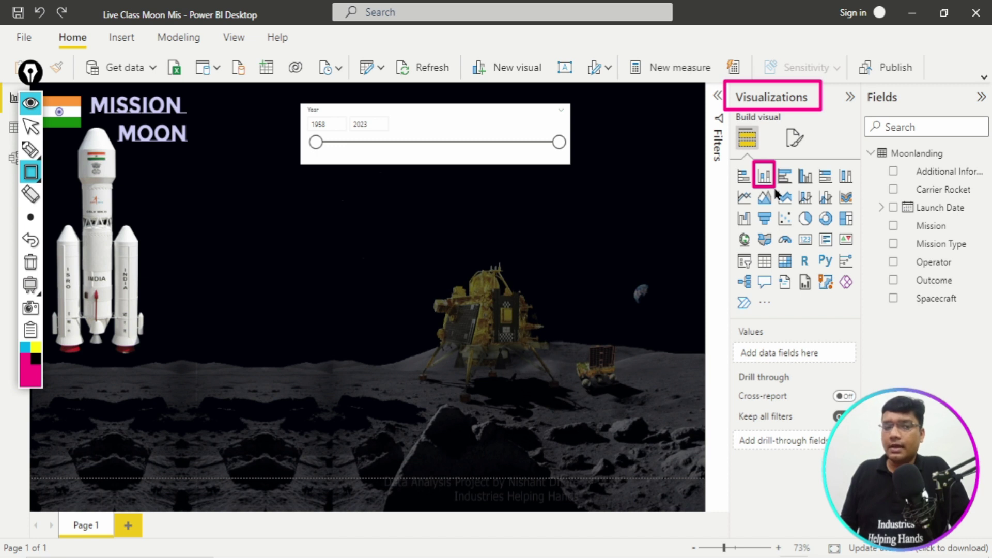
left_click(30, 263)
left_click(31, 103)
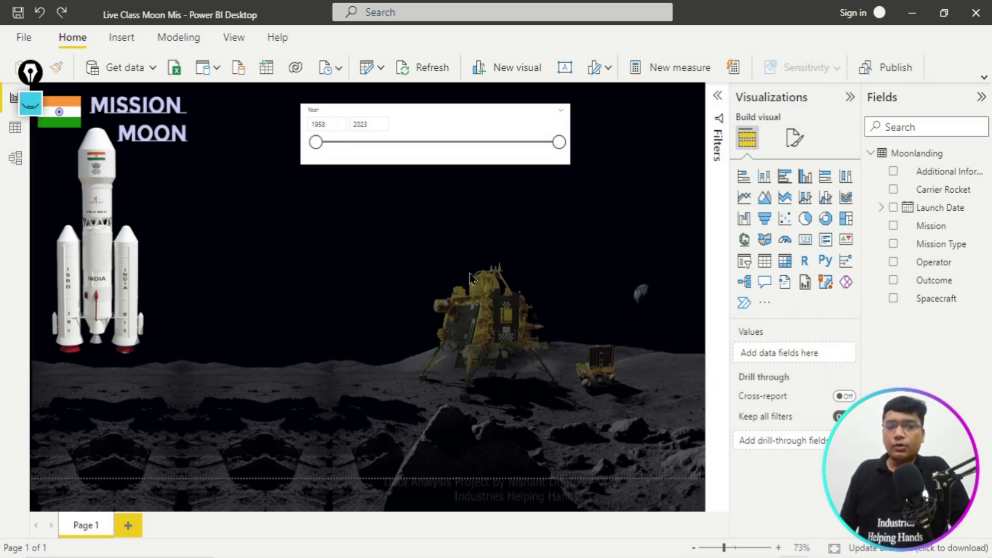
- Insert an empty stacked column chart and place it below the Year slicer, over the lunar lander
left_click(765, 178)
left_click_drag(247, 249, 509, 236)
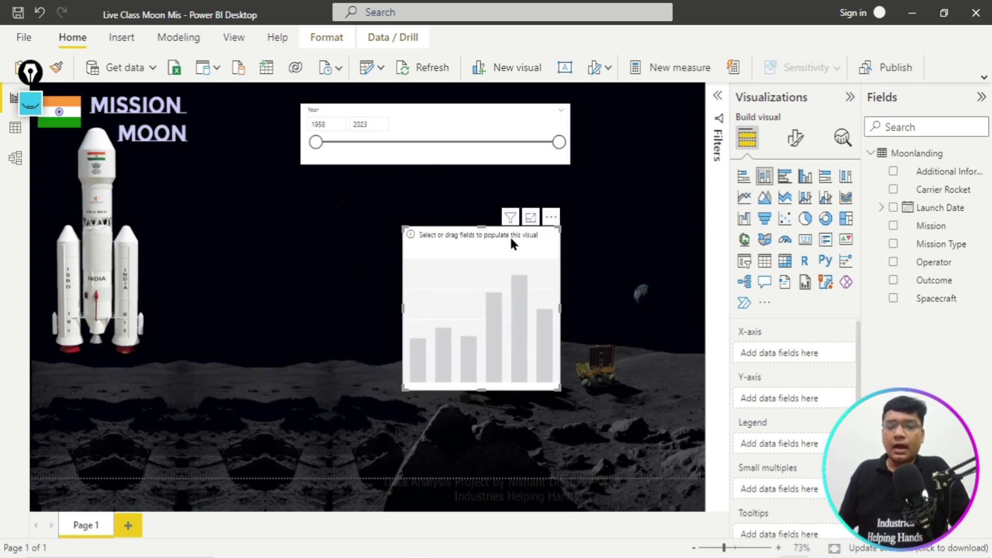
- Switch to the Moonlanding workbook in Excel and review the Operator column from its header to its last record
key("alt+Tab")
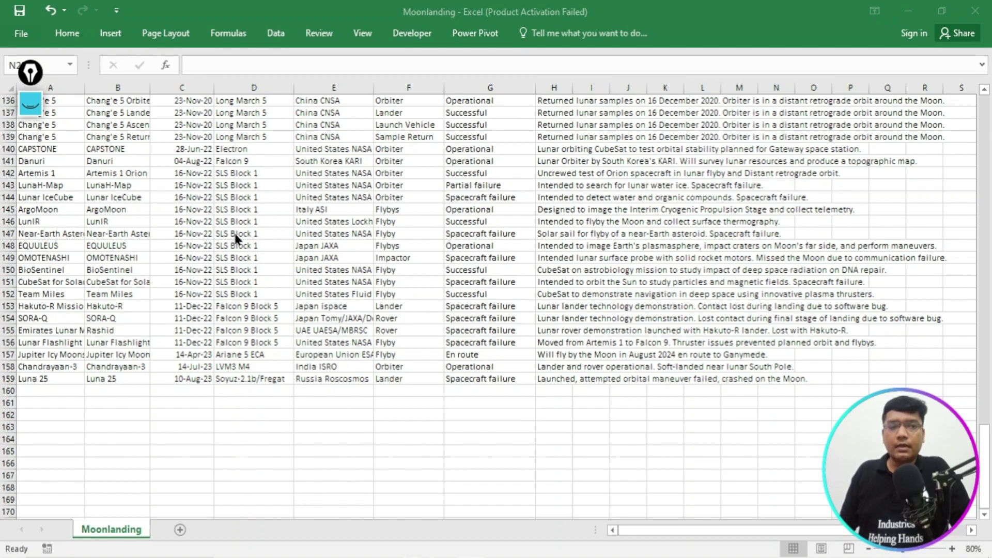
scroll(281, 310, "up", 20)
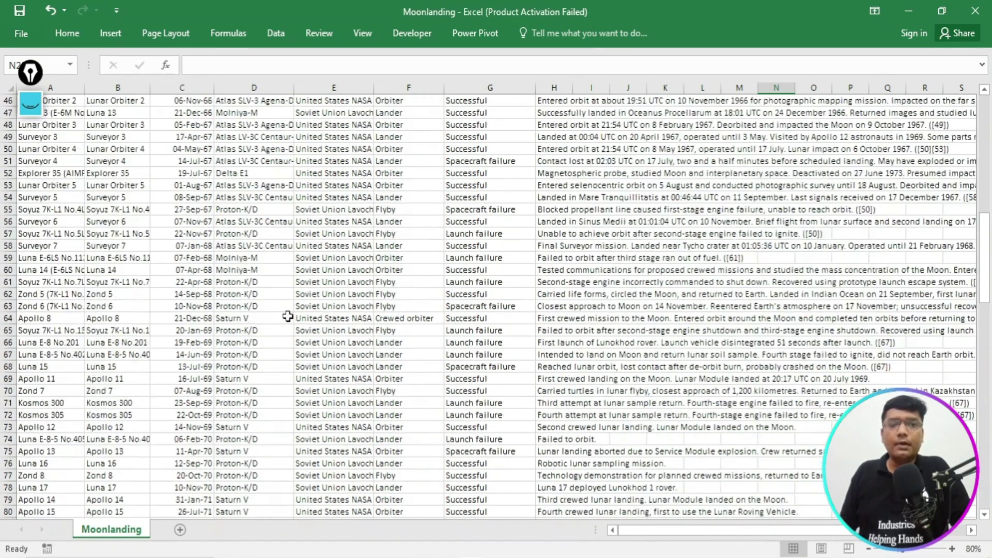
scroll(288, 316, "up", 15)
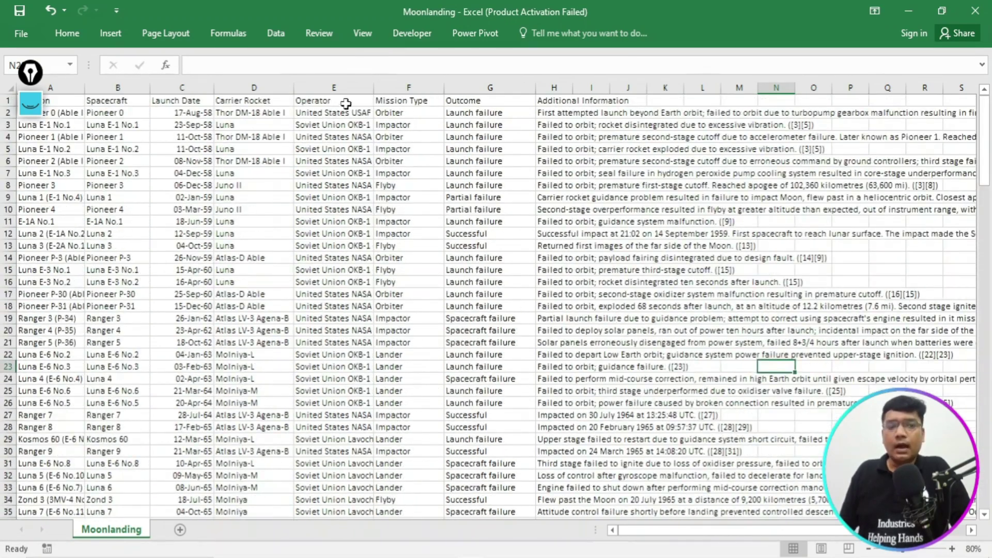
left_click(346, 100)
key("ctrl+Down")
left_click_drag(985, 457, 981, 136)
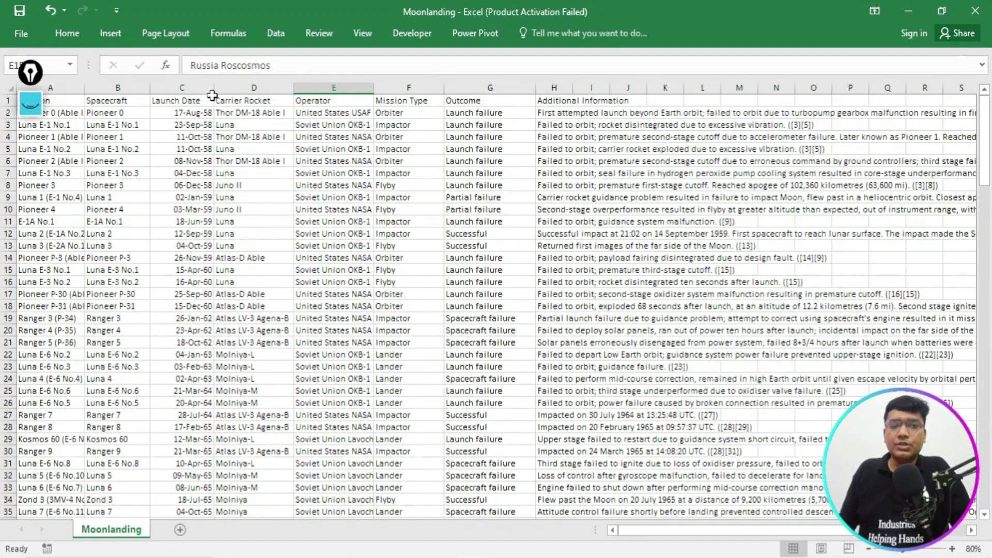
left_click(332, 81)
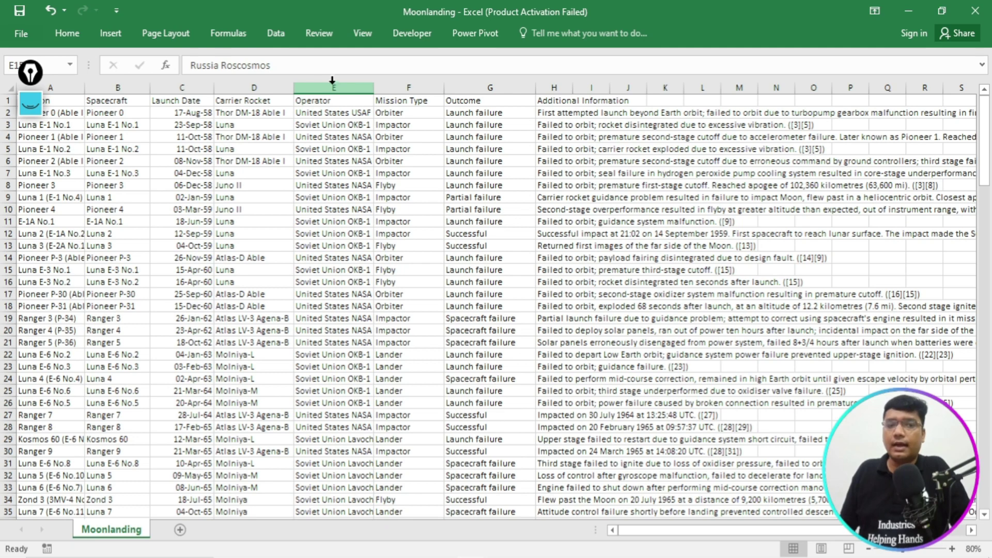
left_click(315, 101)
key("ctrl+Down")
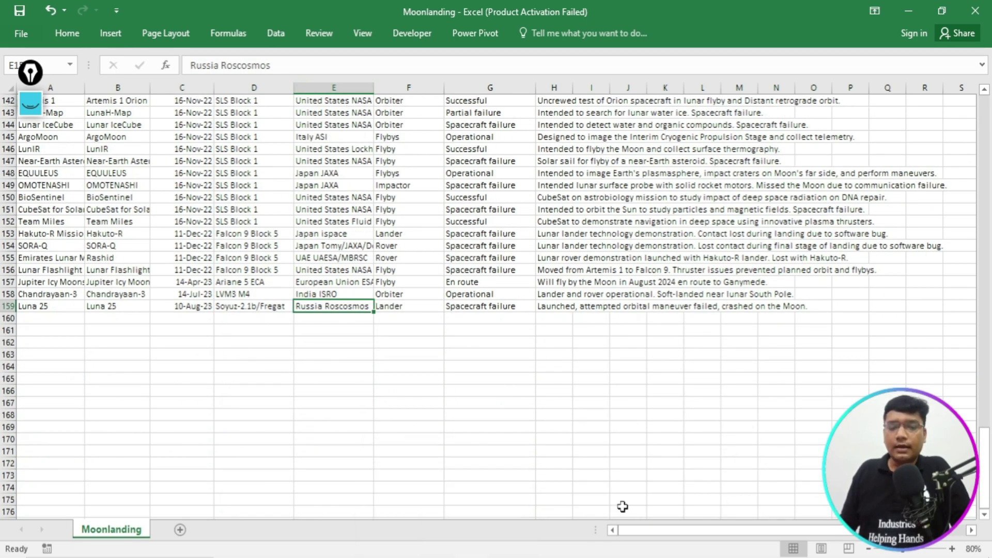
- Switch to the Moon Mission Project report, set its year slicer to start at 2000, and examine the Mission outcomes chart
left_click(416, 557)
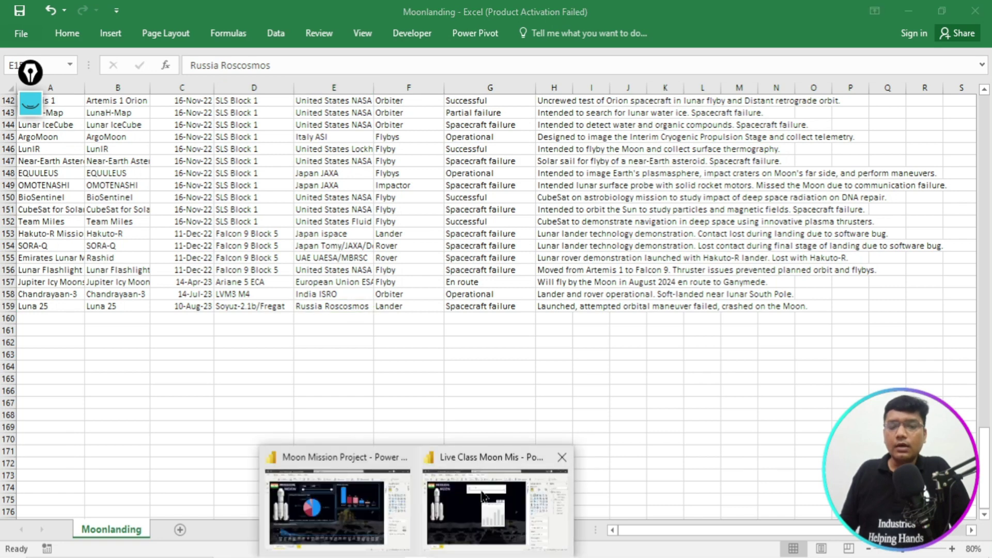
left_click(406, 504)
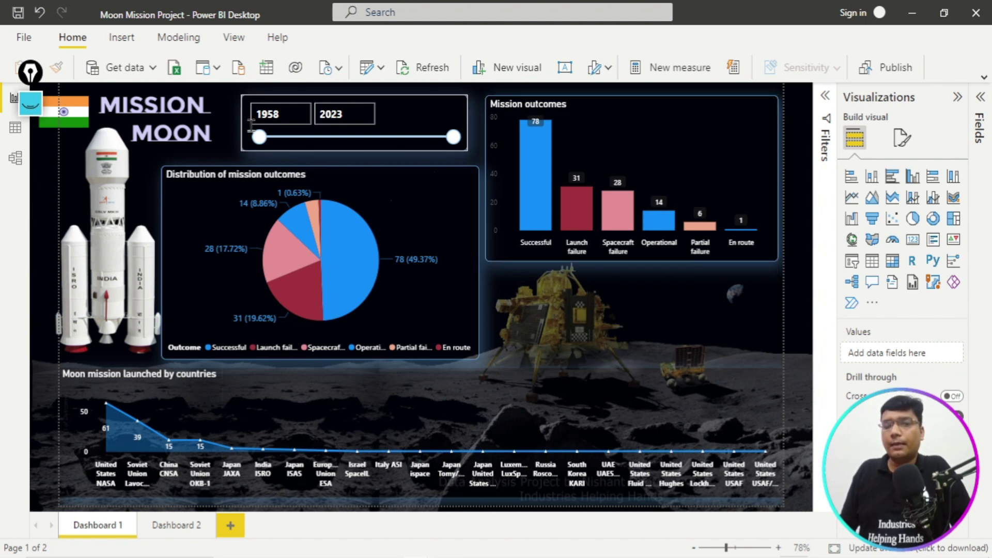
left_click_drag(259, 137, 299, 137)
left_click(384, 155)
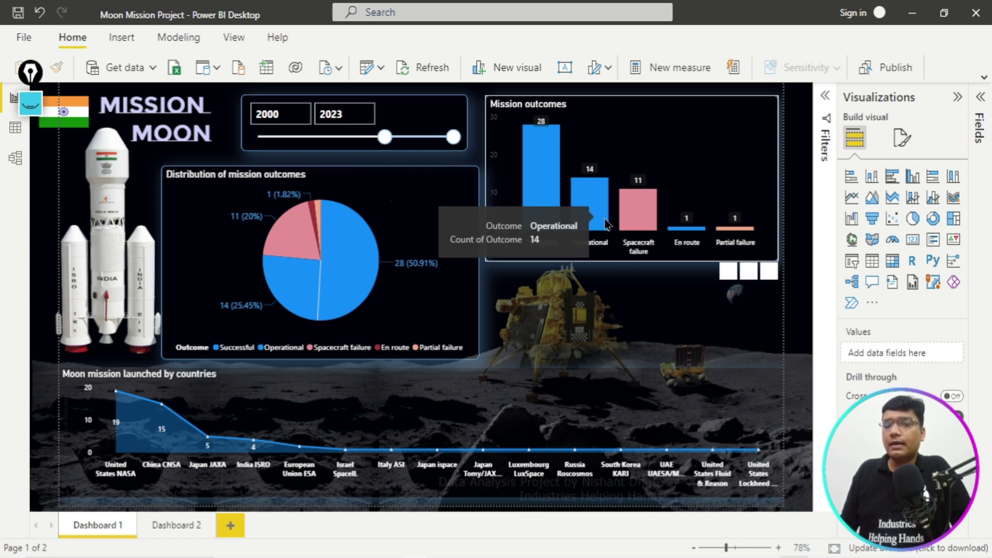
left_click(667, 120)
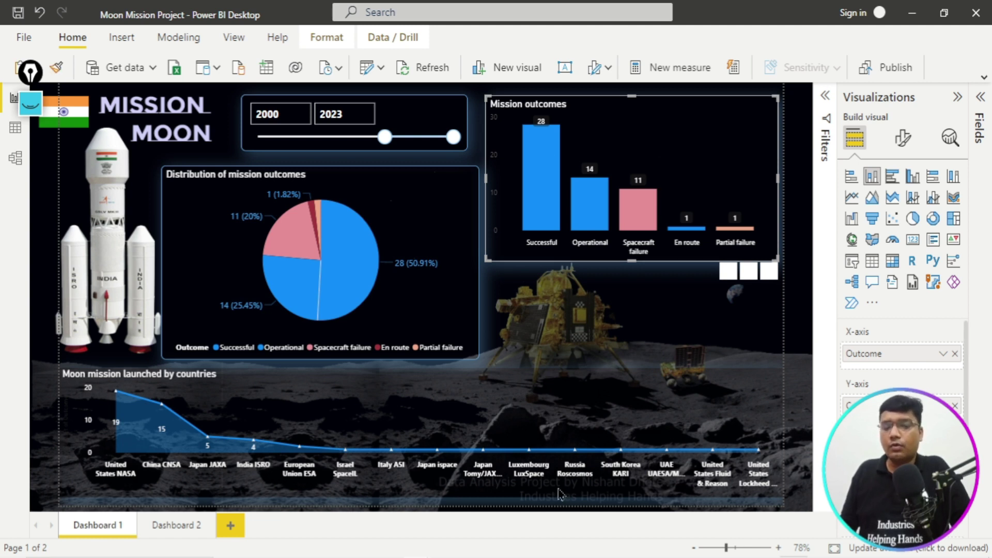
- Switch back to the Moonlanding workbook in Excel and locate the Outcome column header in the first row
left_click(479, 555)
scroll(748, 309, "up", 3)
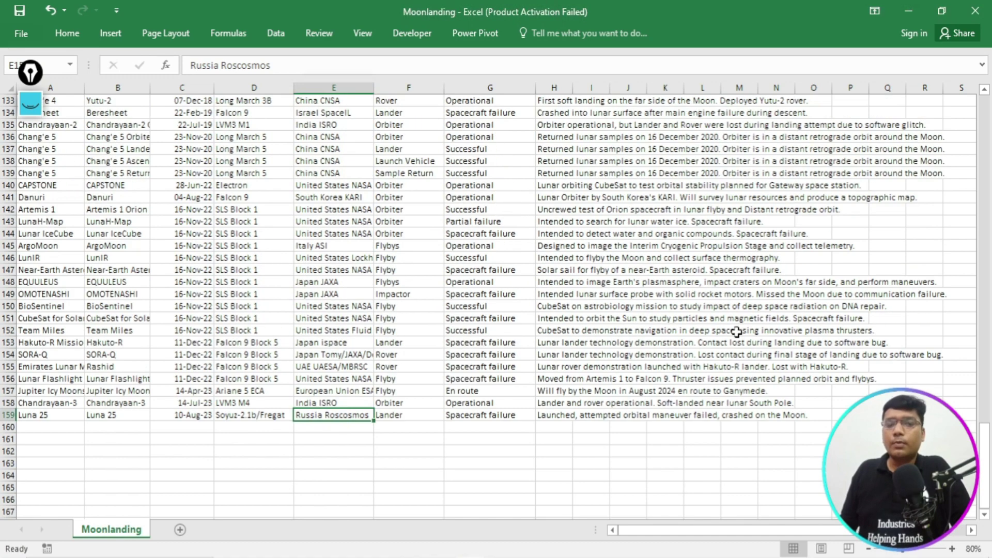
left_click_drag(985, 462, 987, 104)
left_click(448, 101)
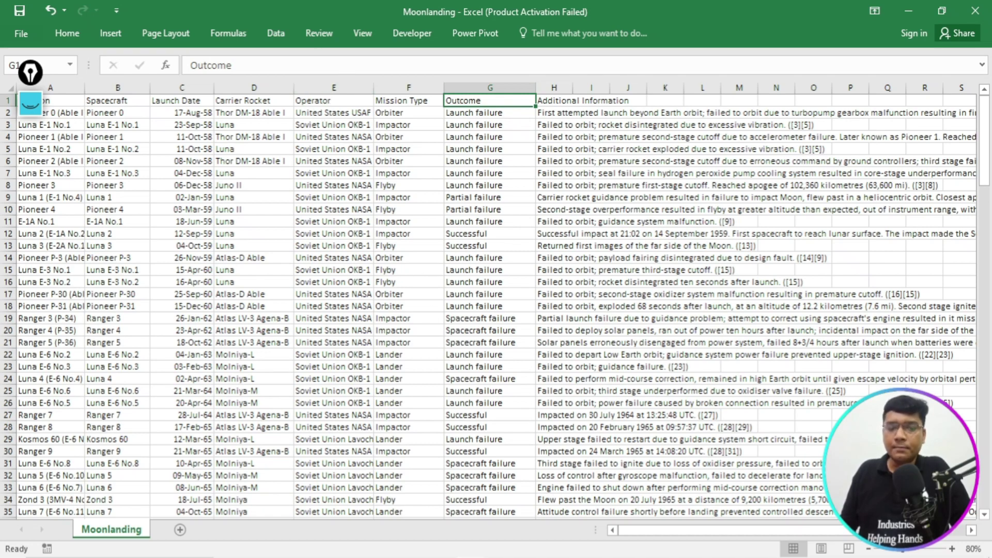
- Switch to the Live Class Moon Mis report and assign Outcome to the column chart's X-axis and its count to the Y-axis
mouse_move(427, 554)
left_click(461, 524)
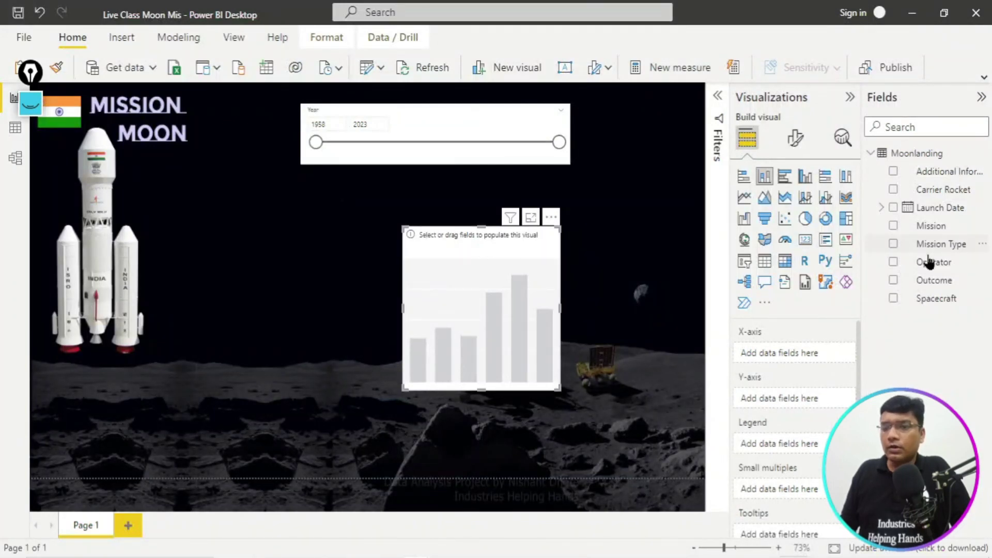
left_click_drag(940, 284, 793, 348)
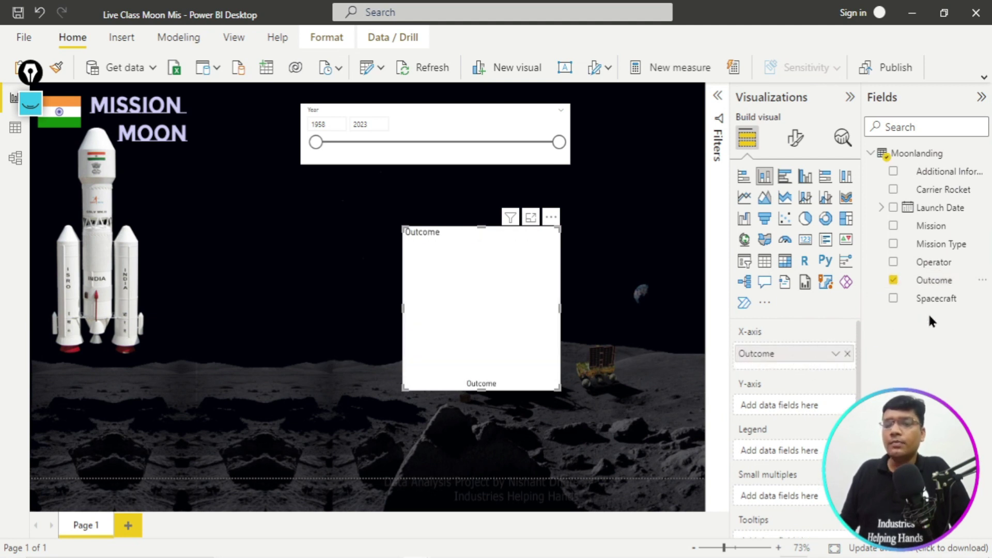
left_click_drag(934, 281, 812, 414)
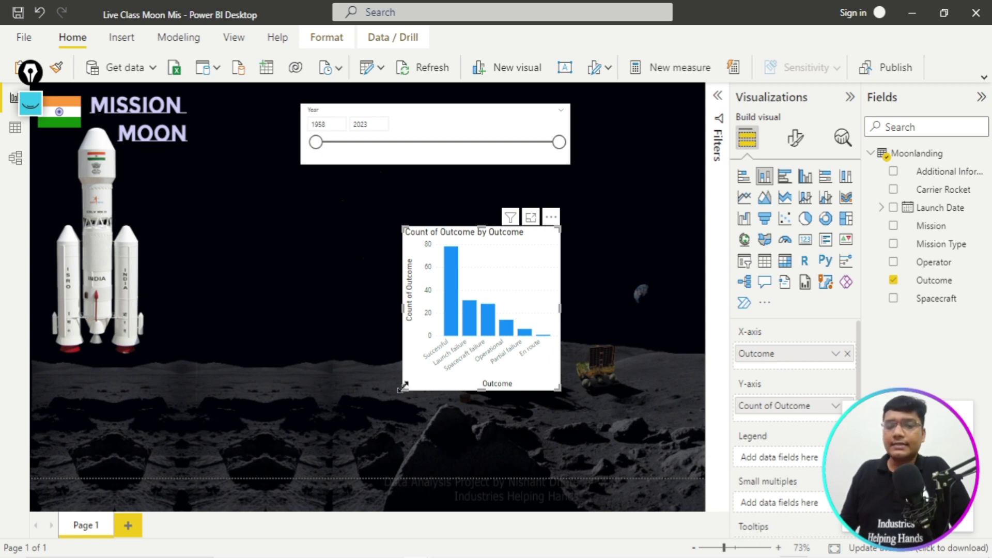
- Widen the outcome column chart and move it toward the page's right side, slightly higher
left_click_drag(403, 385, 264, 381)
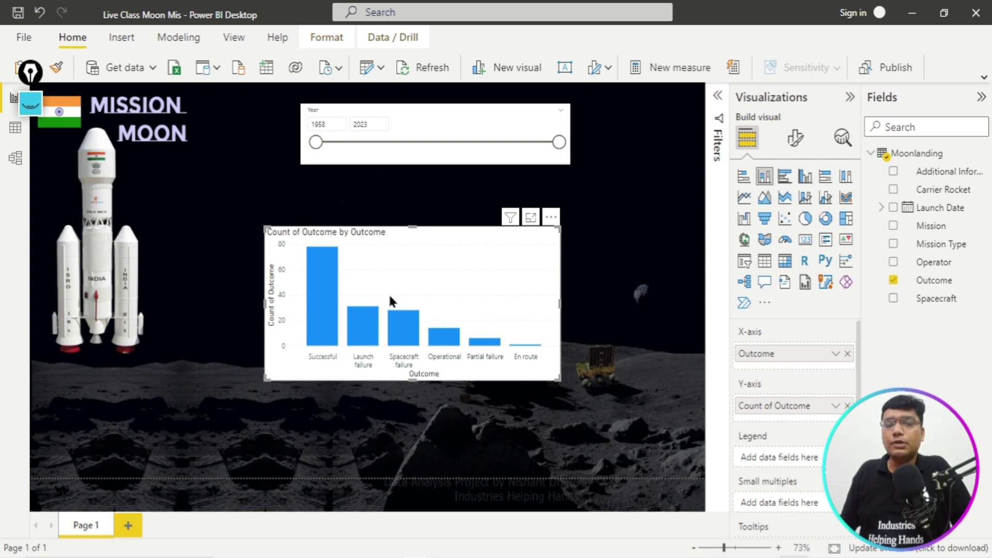
left_click_drag(494, 232, 575, 211)
- Move the Year slicer beside the MISSION MOON title at the page's upper edge and make it slightly narrower and shorter
left_click(507, 121)
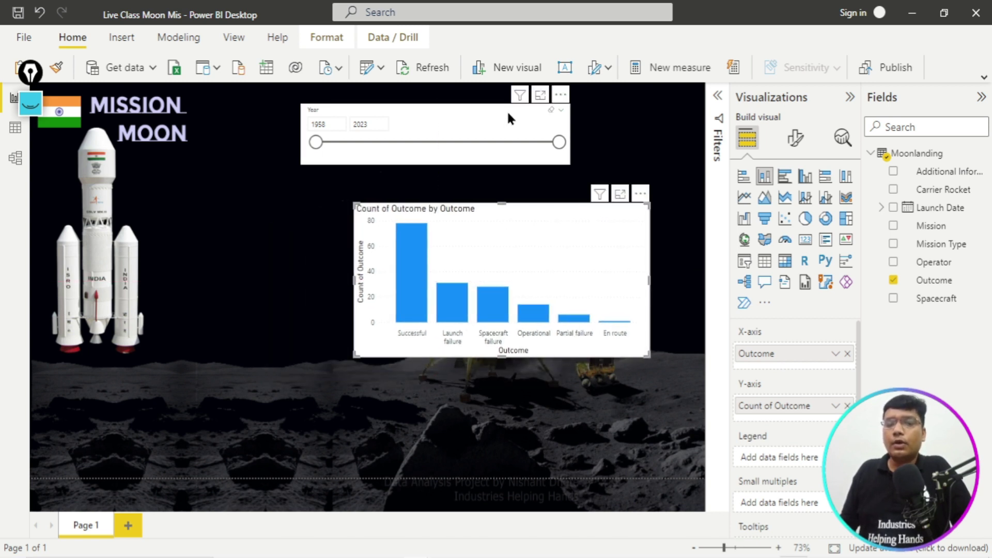
left_click_drag(504, 115, 406, 101)
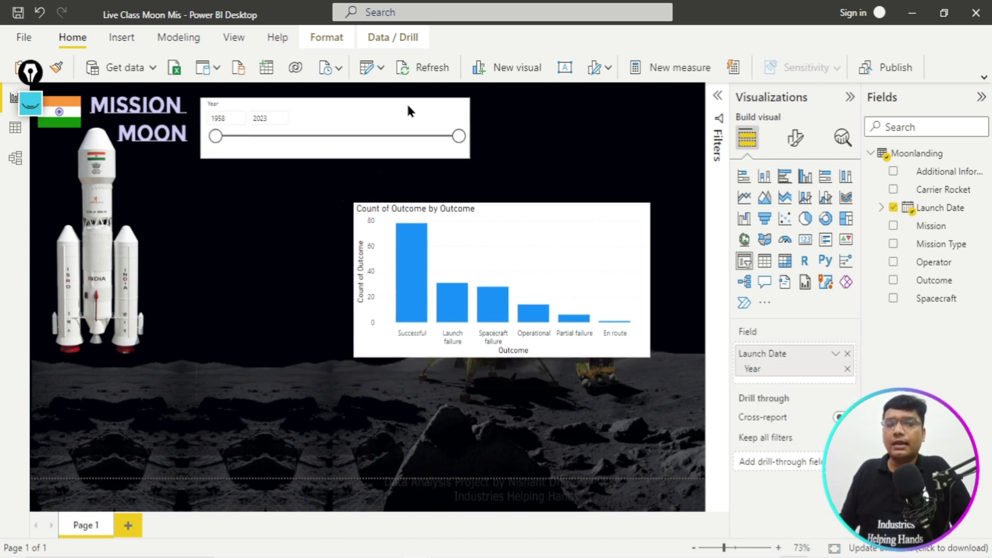
left_click_drag(469, 157, 449, 148)
- Shrink the outcome column chart and place it in the page's upper-right corner, directly beside the Year slicer
left_click_drag(520, 210, 553, 170)
left_click_drag(388, 315, 438, 293)
left_click_drag(622, 180, 637, 113)
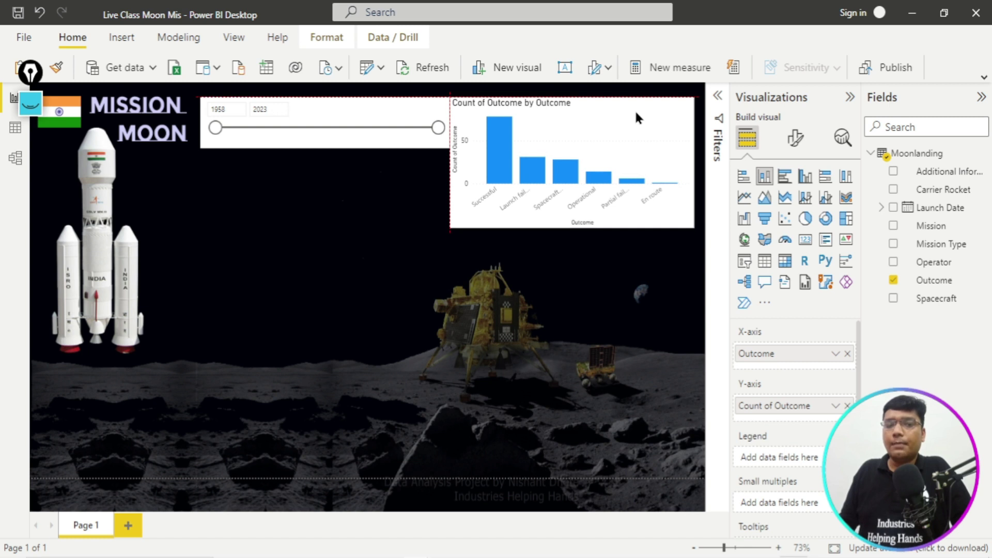
- Narrow the Year slicer, then move the outcome column chart slightly closer to it and widen the chart toward the page's right edge
left_click(409, 110)
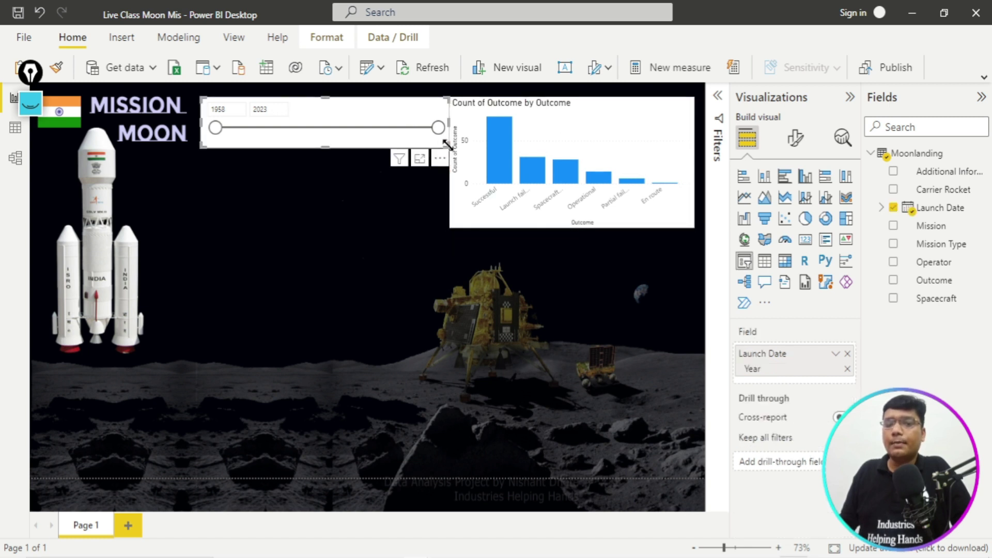
left_click_drag(447, 145, 427, 149)
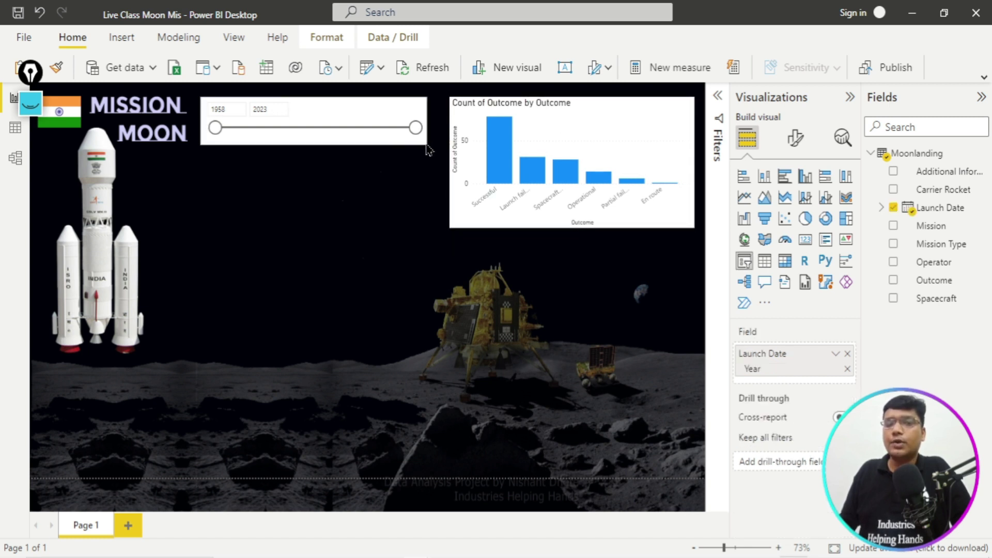
left_click_drag(671, 106, 660, 108)
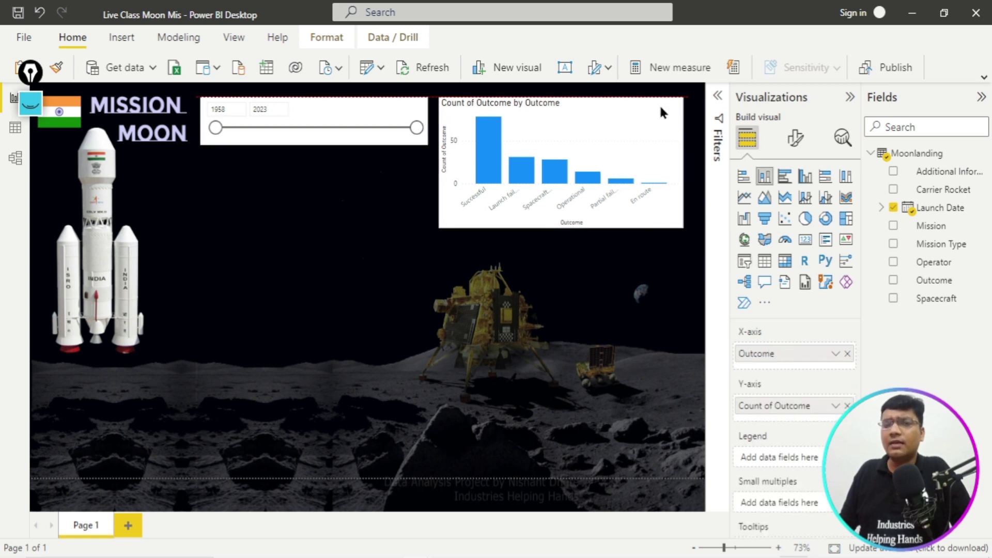
left_click_drag(683, 228, 695, 233)
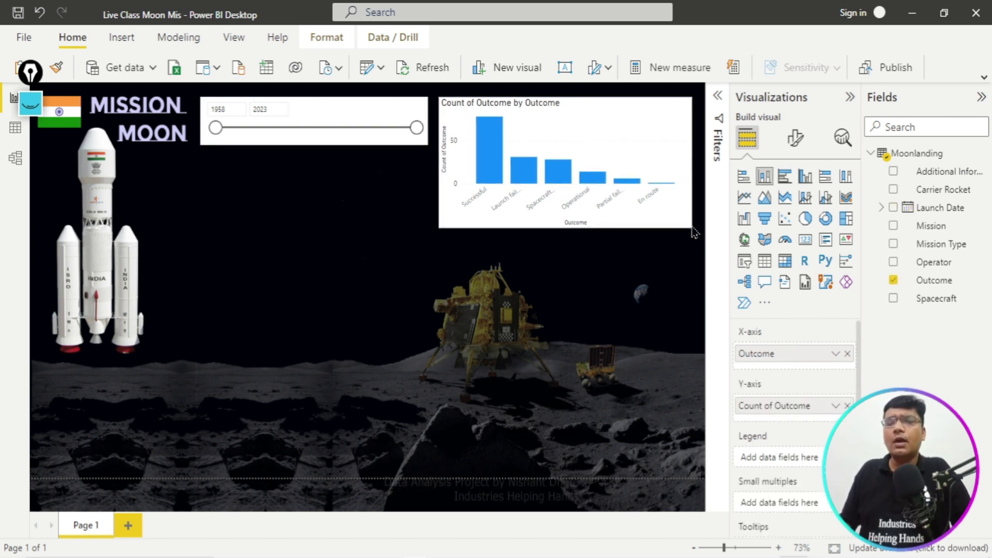
left_click(320, 243)
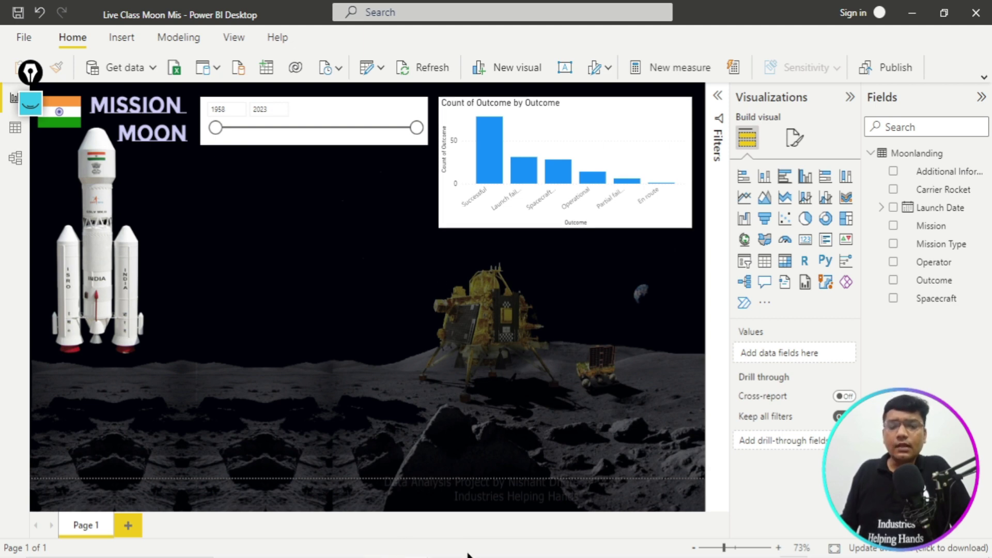
- Switch to the Moon Mission Project report and examine its outcomes pie chart with the Year slicer's start at 1981, 2011 and 2013
mouse_move(470, 551)
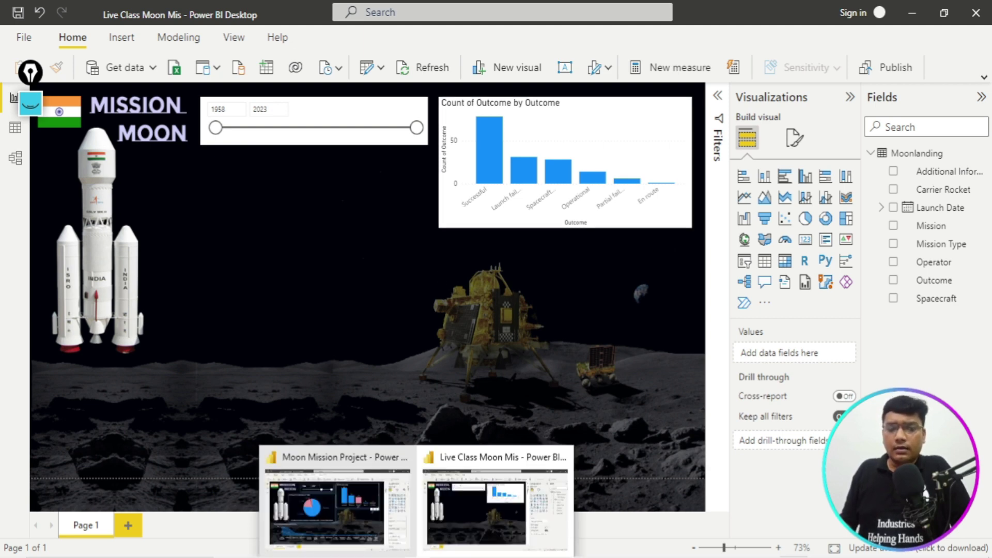
left_click(365, 501)
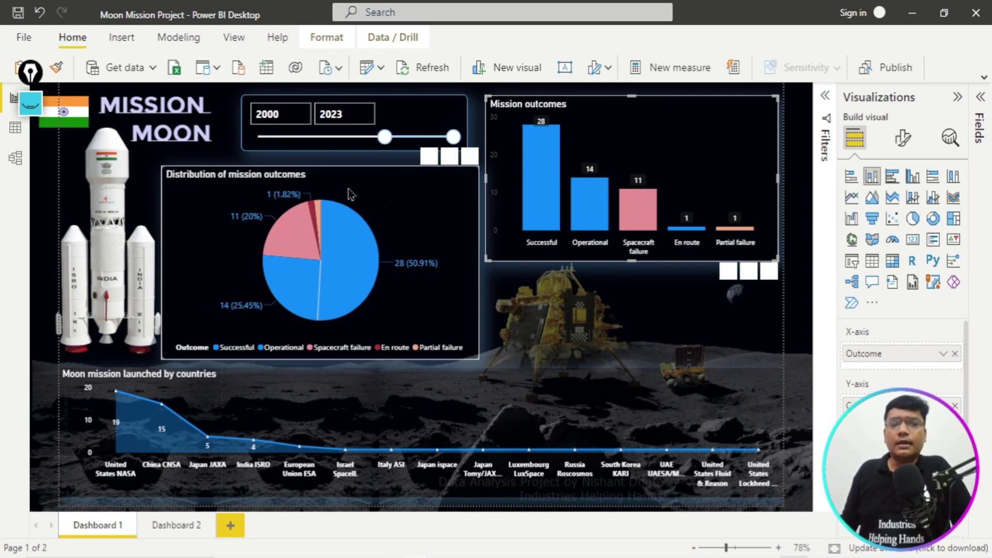
left_click(391, 203)
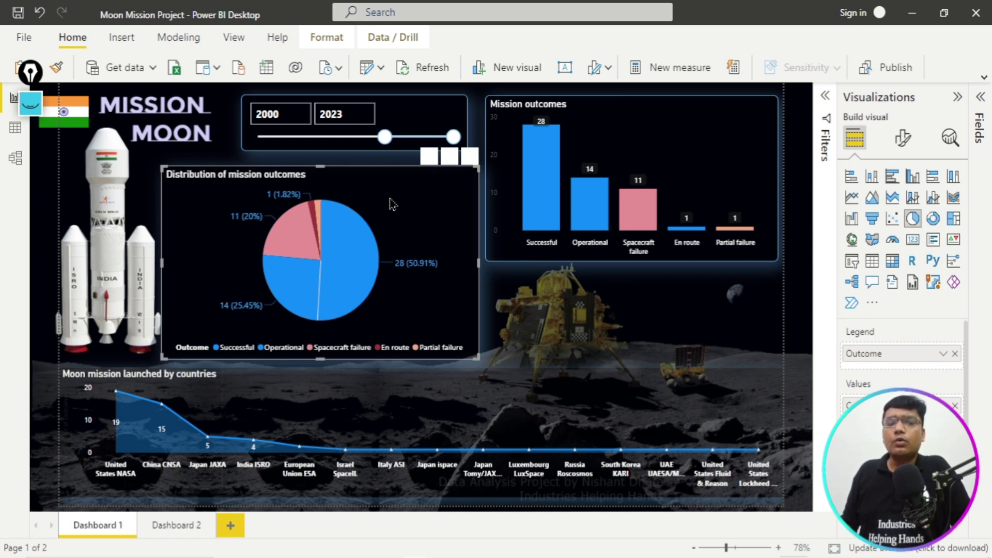
mouse_move(343, 242)
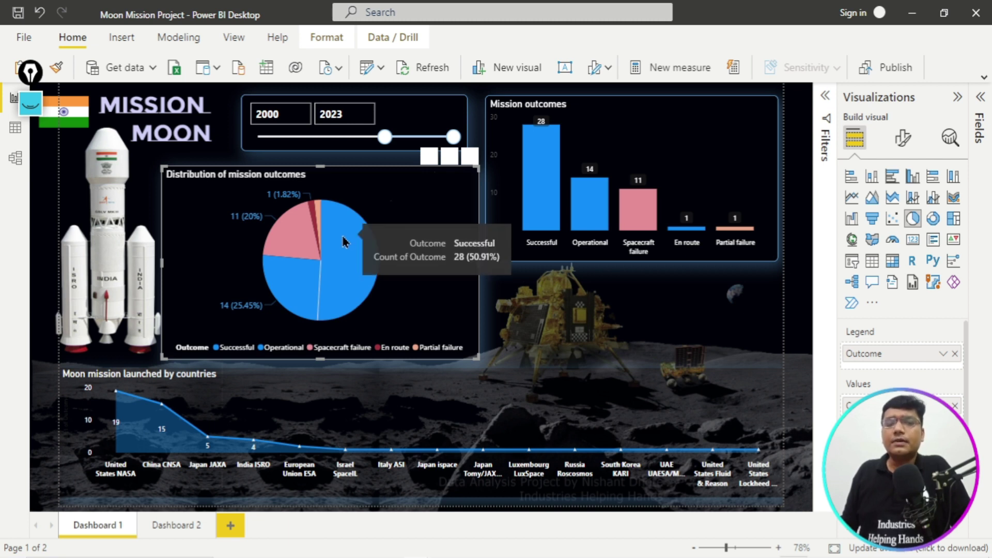
left_click_drag(384, 137, 328, 144)
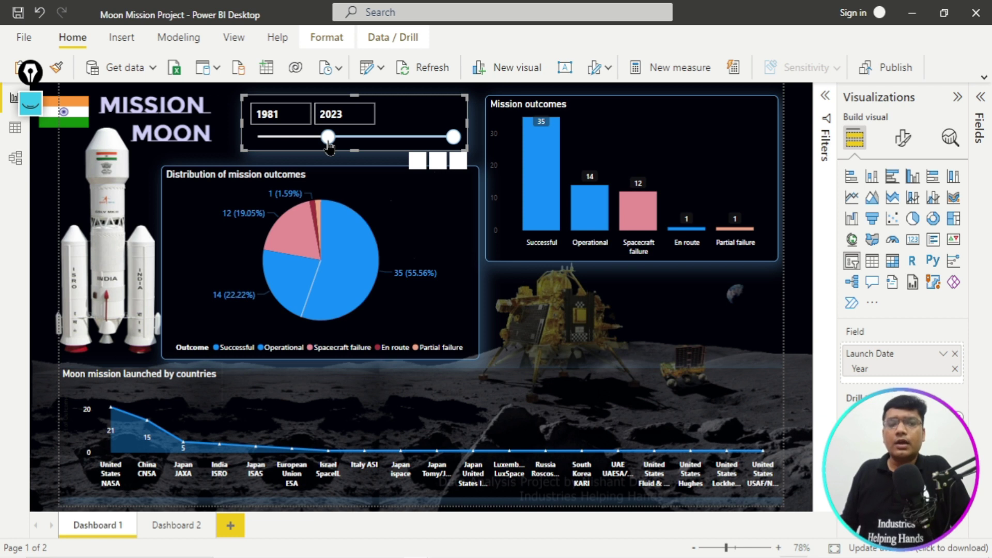
mouse_move(291, 281)
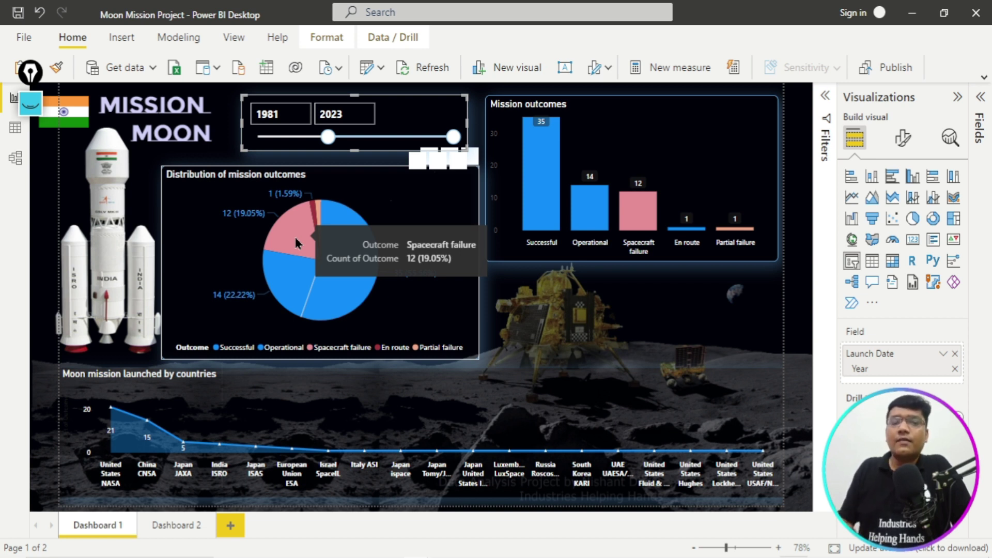
left_click_drag(328, 137, 419, 139)
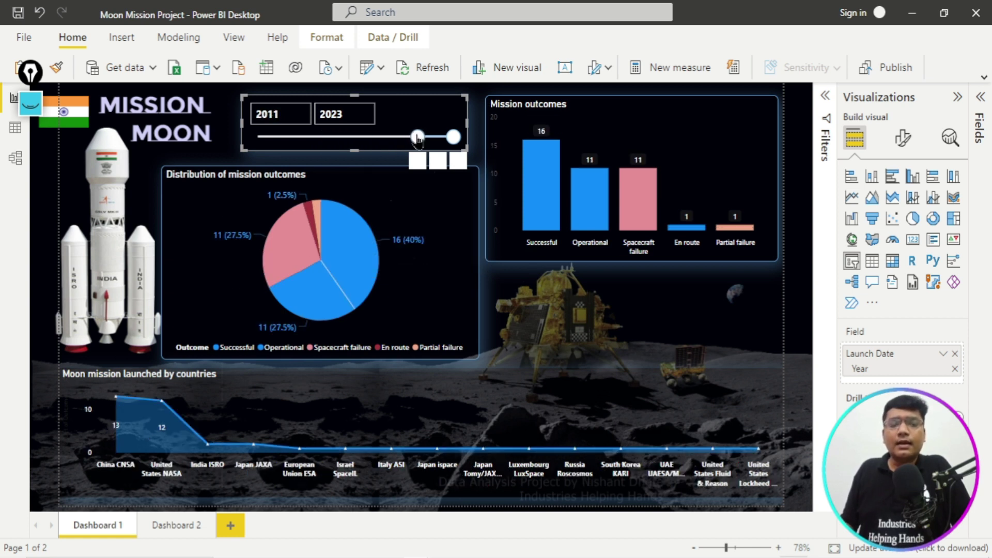
left_click_drag(418, 138, 425, 140)
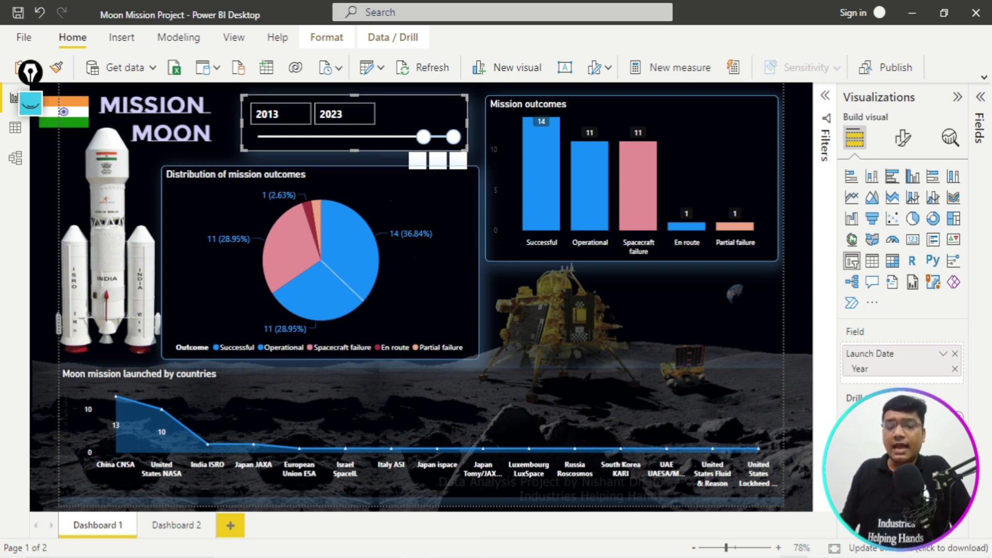
- Check the Outcome column in the Moonlanding workbook, then inspect the slices of the Moon Mission Project report's outcomes pie chart
key("alt+Tab")
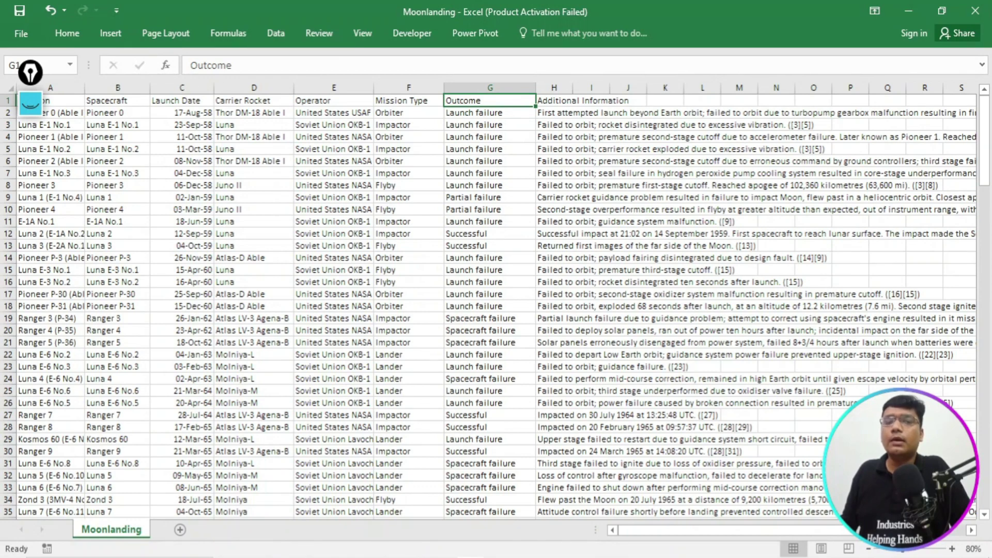
key("alt+Tab")
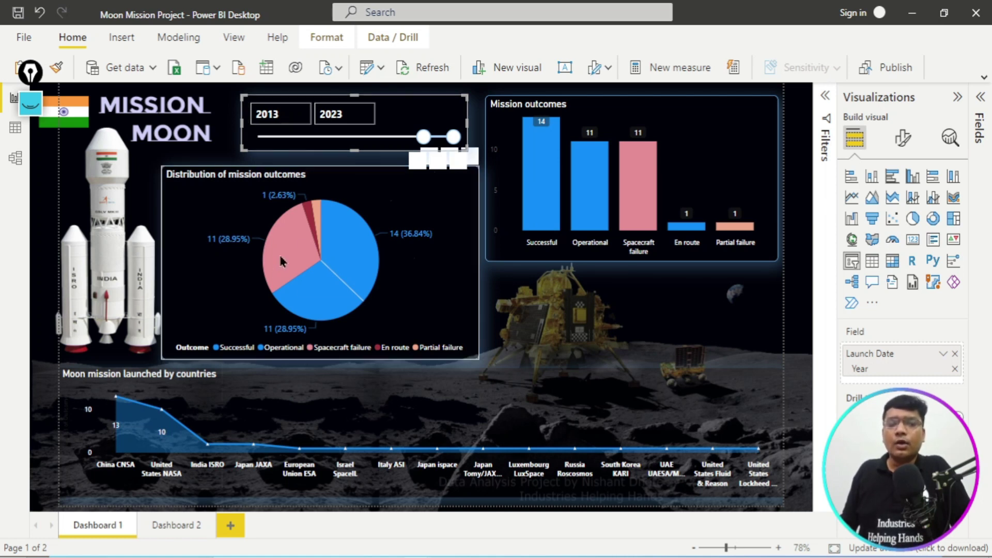
mouse_move(282, 261)
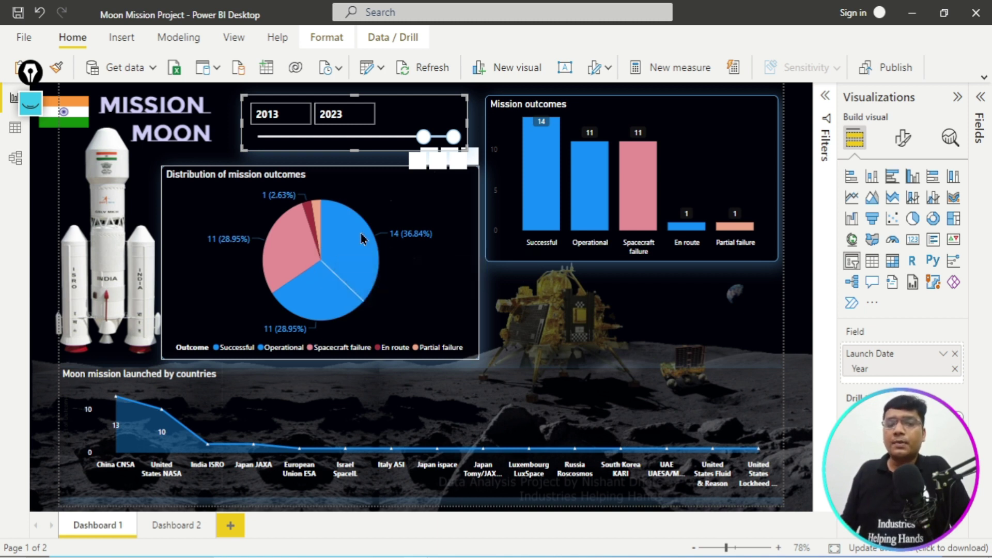
mouse_move(360, 238)
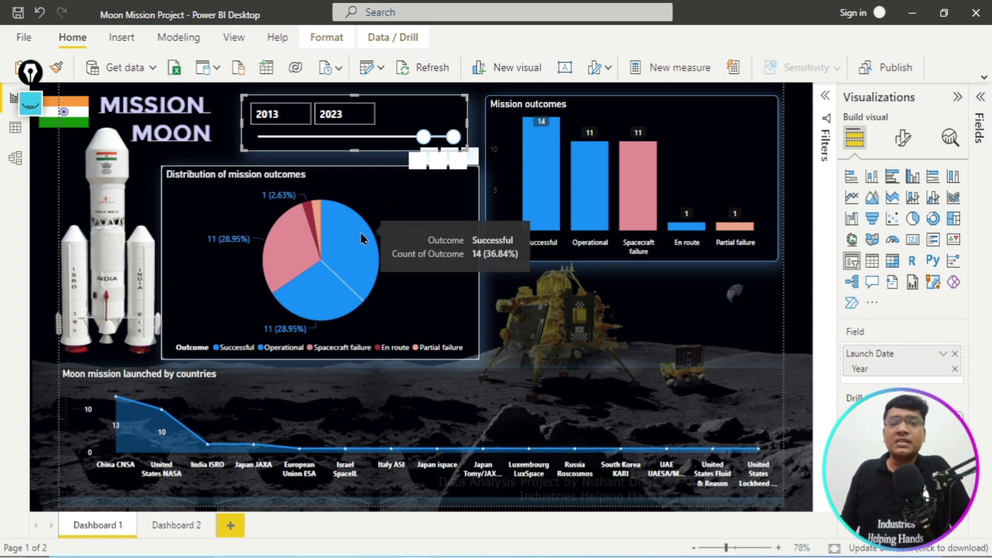
mouse_move(318, 301)
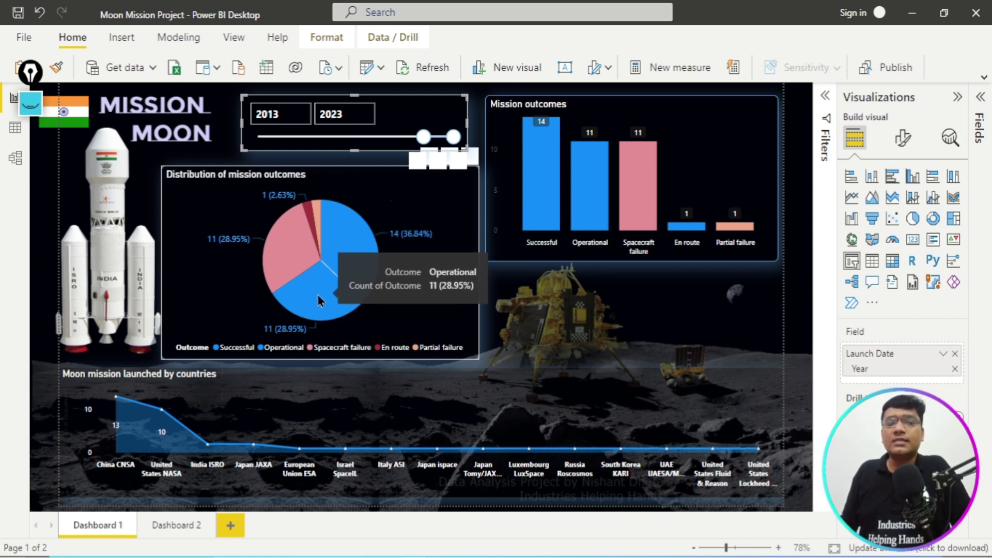
left_click(430, 197)
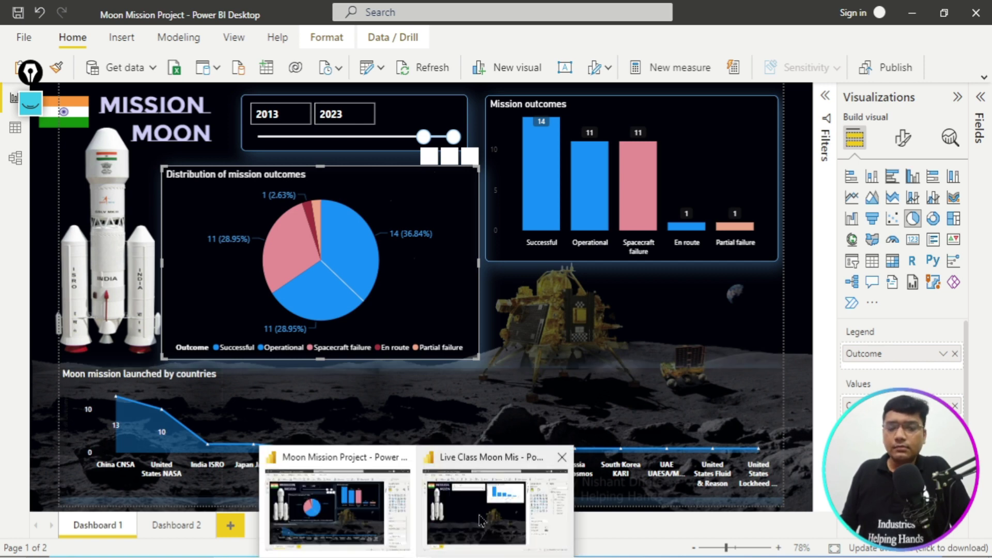
- Switch to the Live Class Moon Mis report, make the outcome column chart slightly taller, and deselect it
left_click(480, 519)
left_click(521, 222)
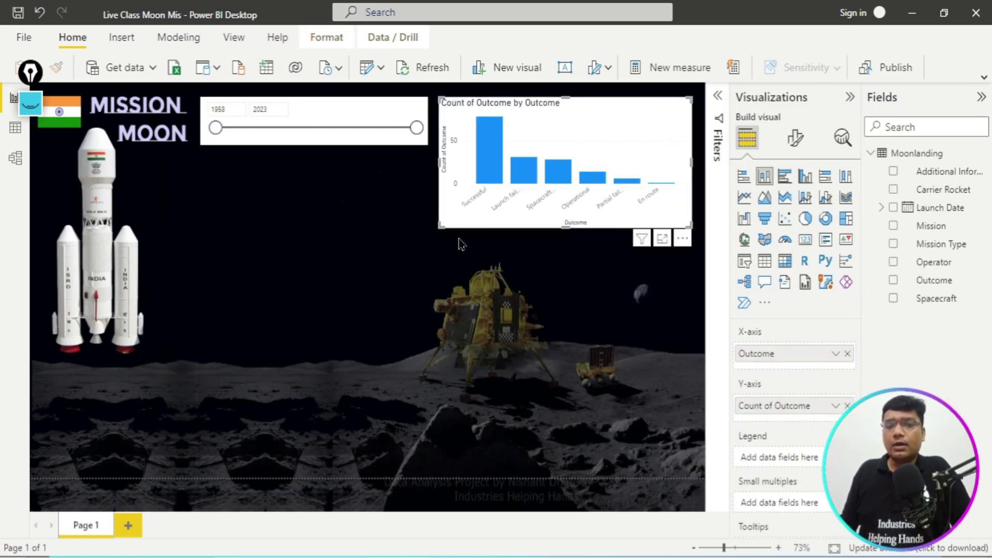
left_click_drag(440, 225, 443, 252)
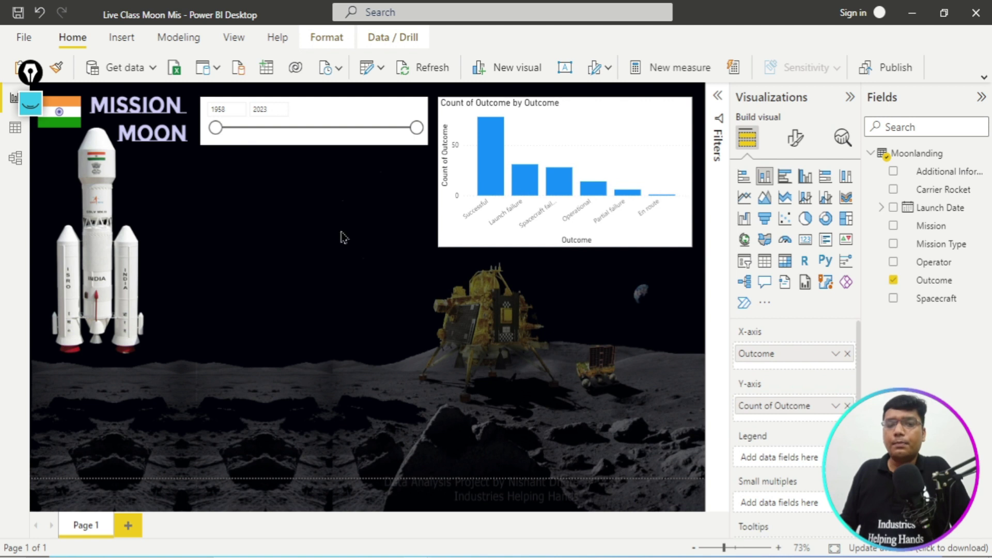
left_click(235, 241)
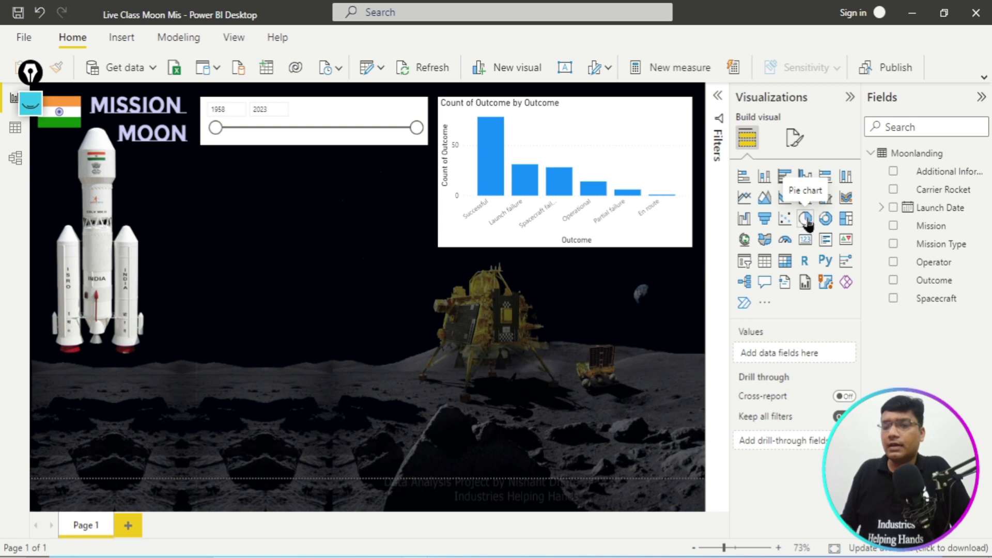
left_click(27, 103)
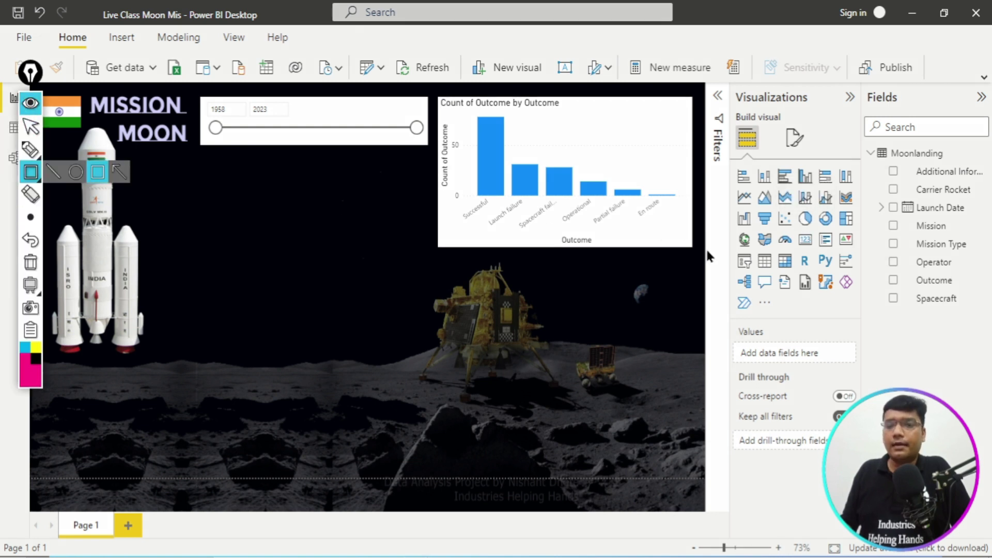
left_click_drag(791, 203, 815, 228)
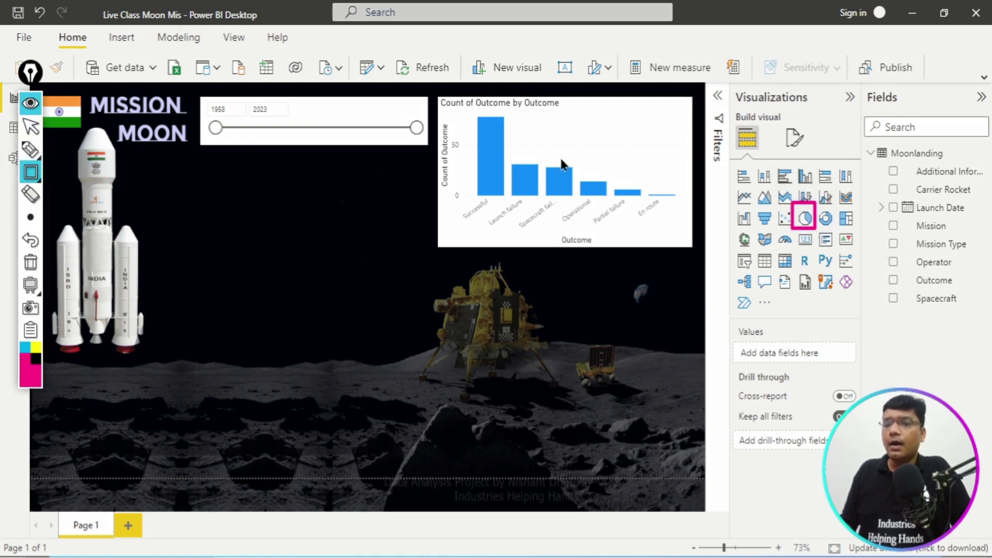
left_click(31, 262)
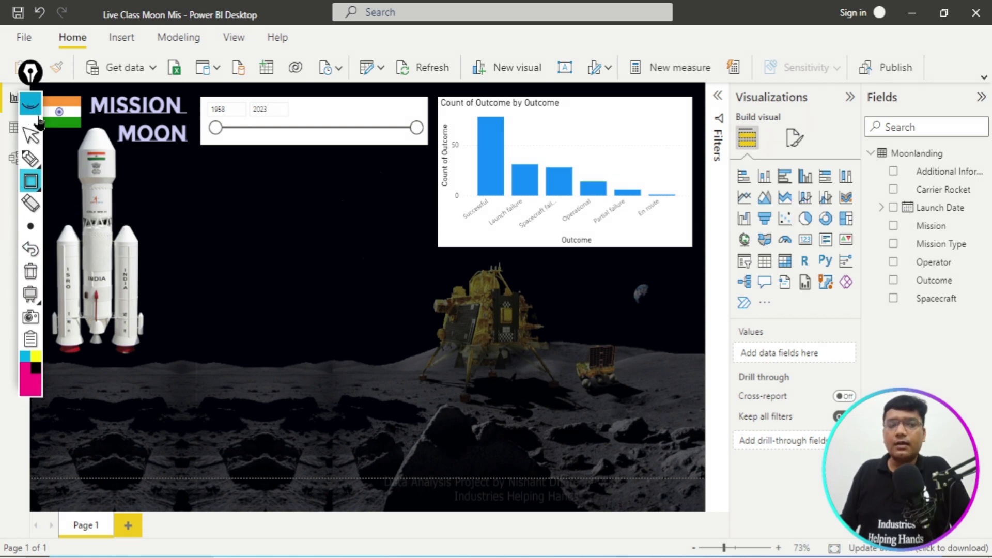
left_click(31, 116)
- Add a pie chart below the Year slicer, with Outcome as its legend and the count of Outcome as its values
left_click(806, 219)
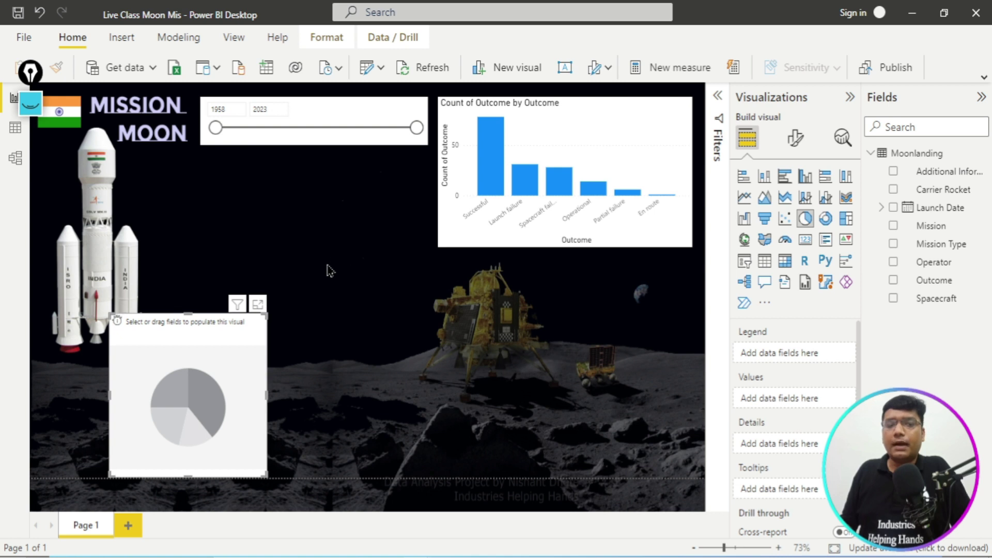
left_click_drag(121, 368, 255, 295)
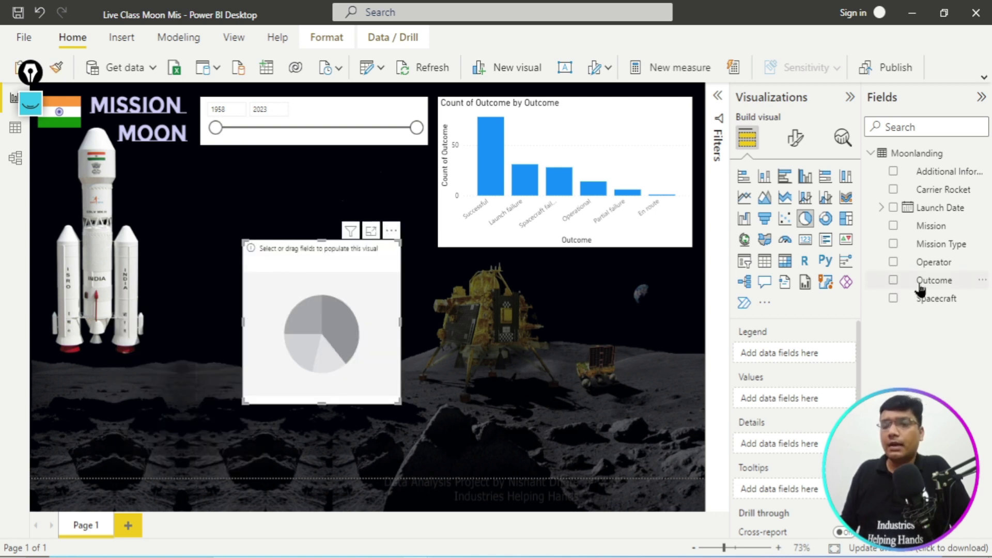
left_click_drag(936, 287, 780, 352)
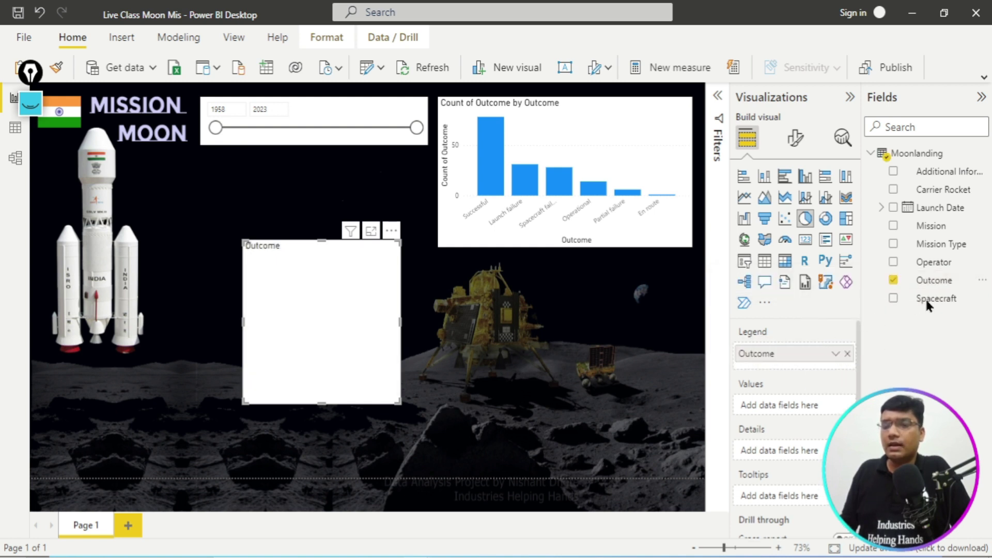
left_click_drag(934, 289, 798, 414)
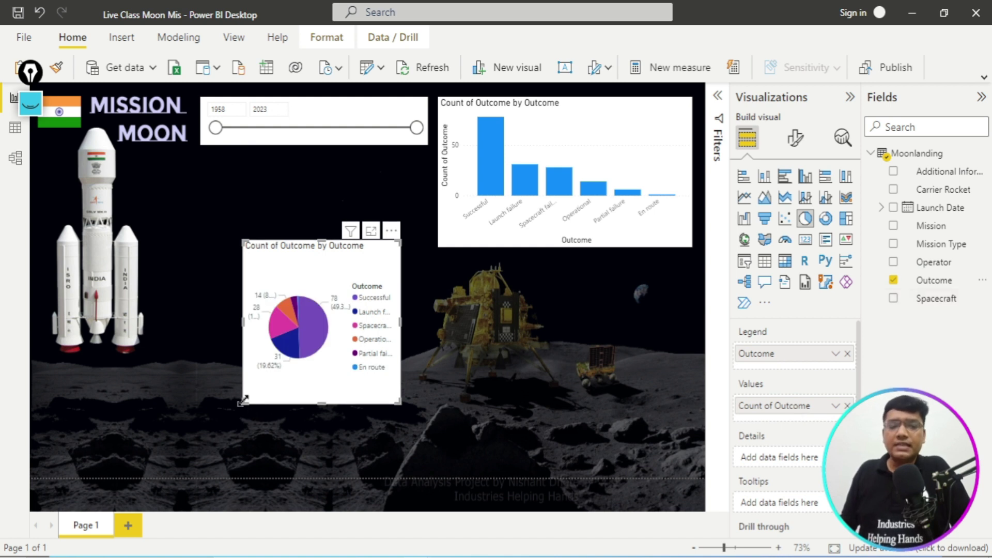
- Widen the outcome pie chart and position it between the rocket image and the column chart, just below the Year slicer
left_click_drag(243, 401, 162, 388)
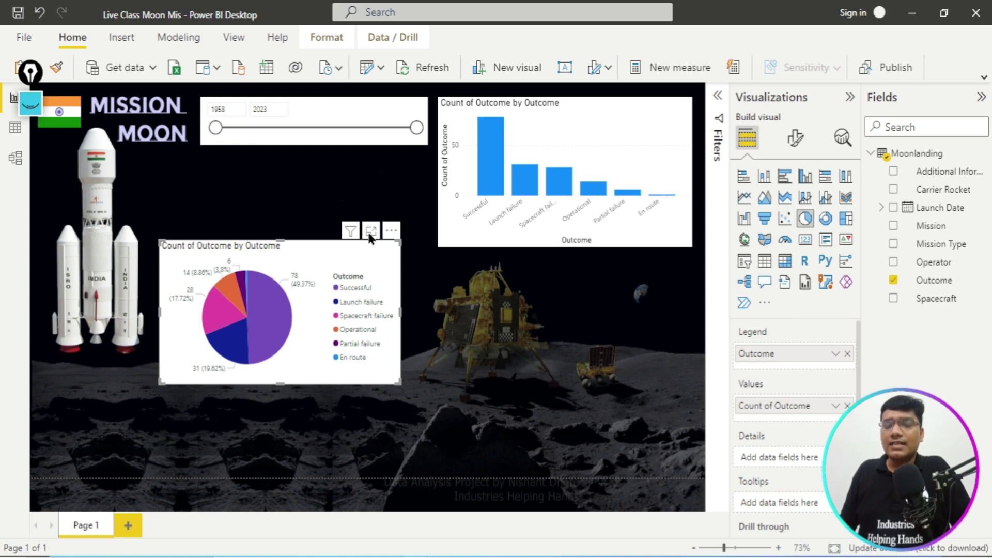
left_click_drag(366, 238, 364, 207)
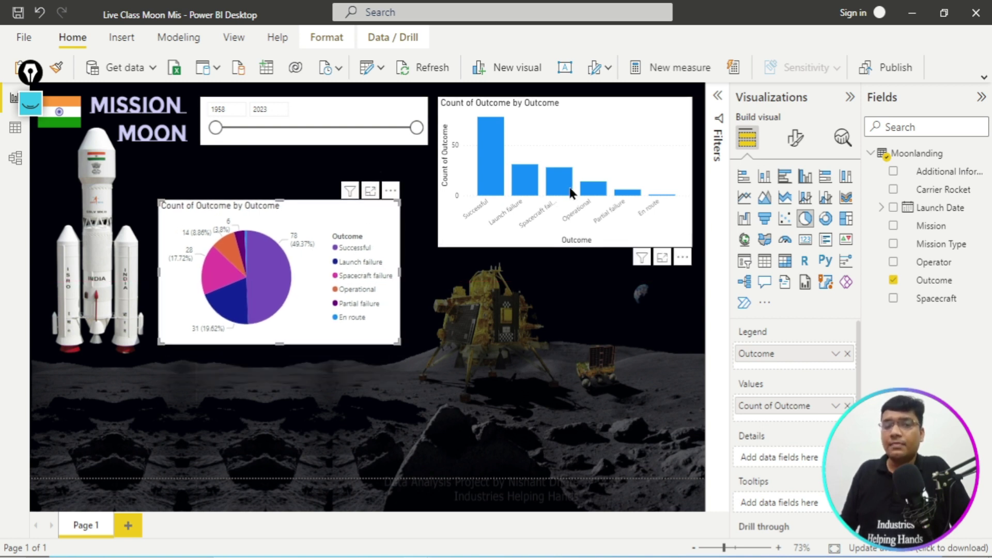
mouse_move(494, 144)
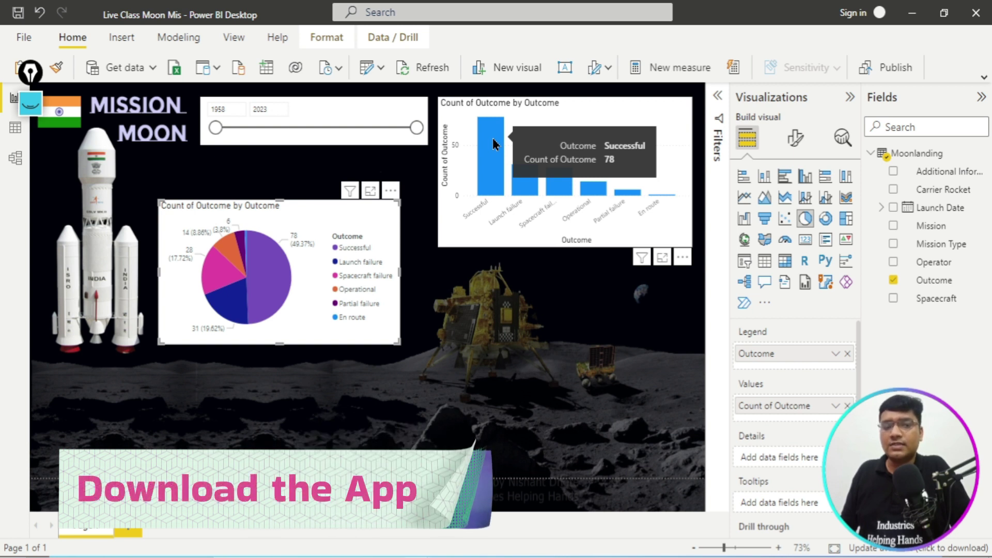
left_click_drag(396, 204, 406, 199)
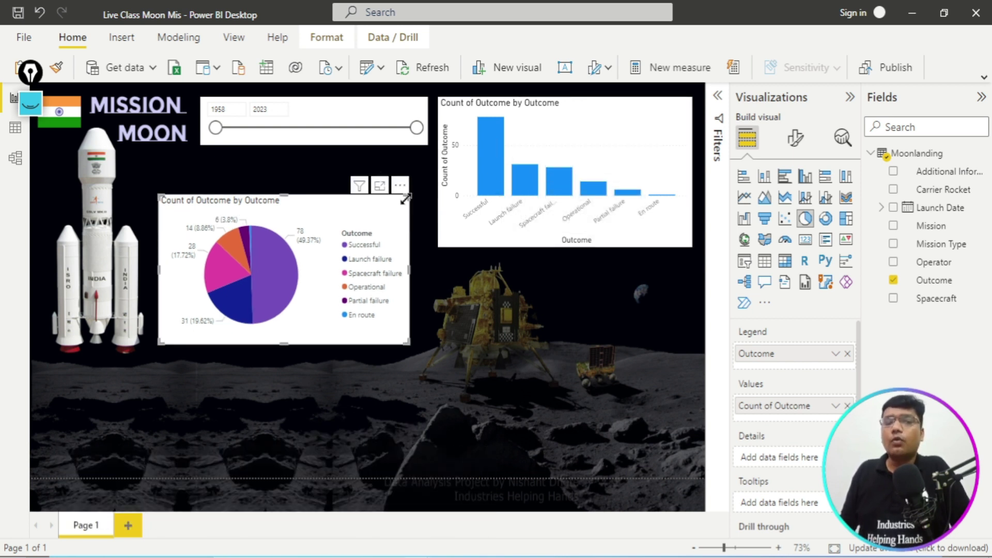
left_click_drag(382, 206, 392, 198)
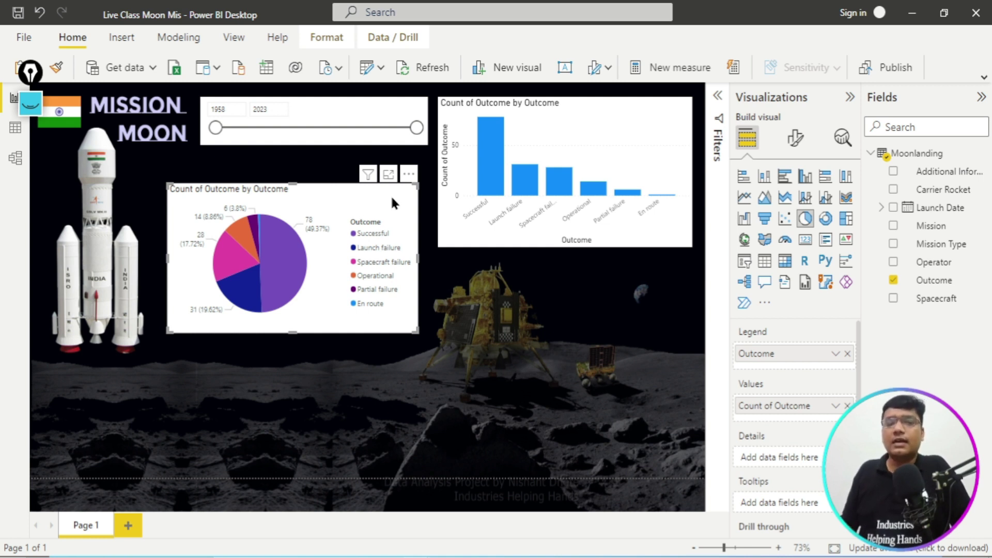
left_click(667, 231)
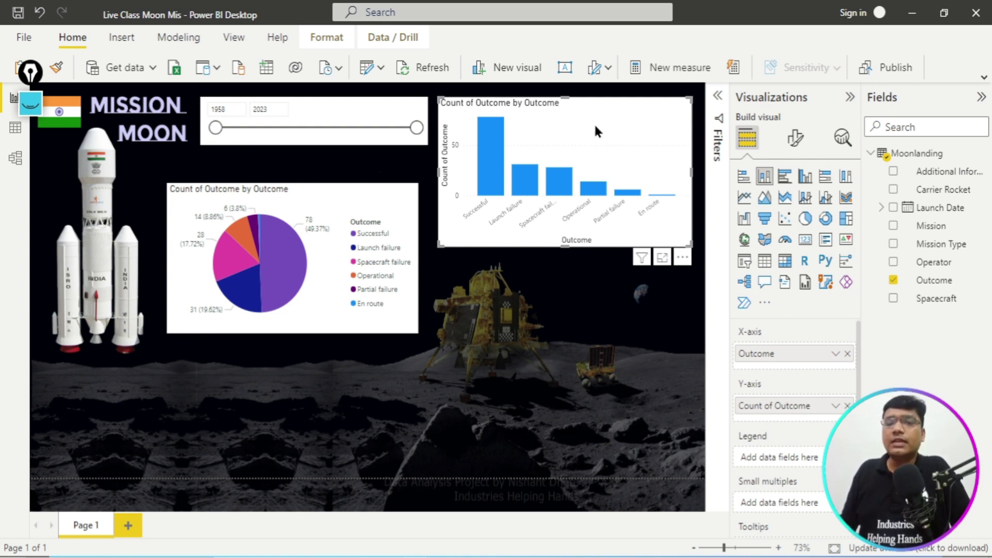
left_click(796, 138)
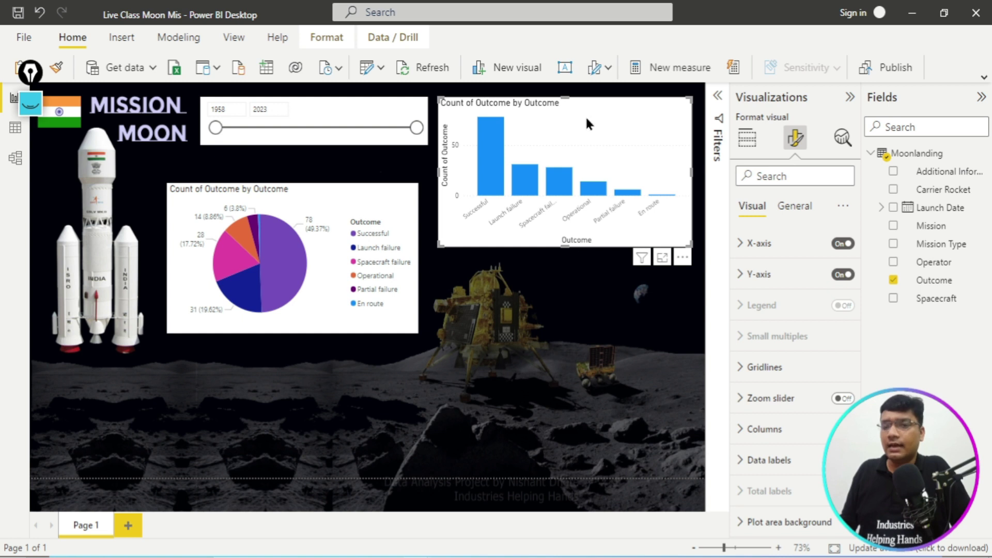
left_click(747, 138)
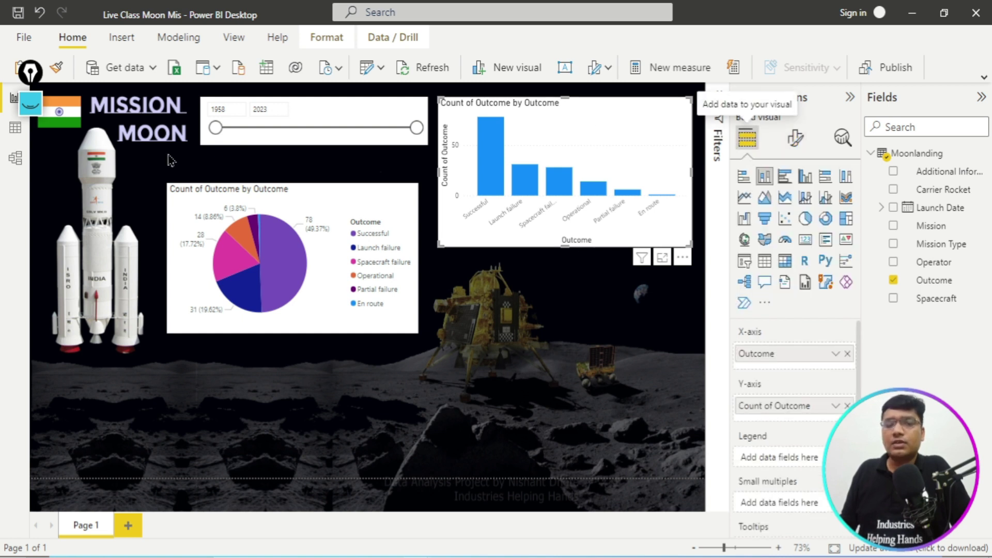
left_click(30, 103)
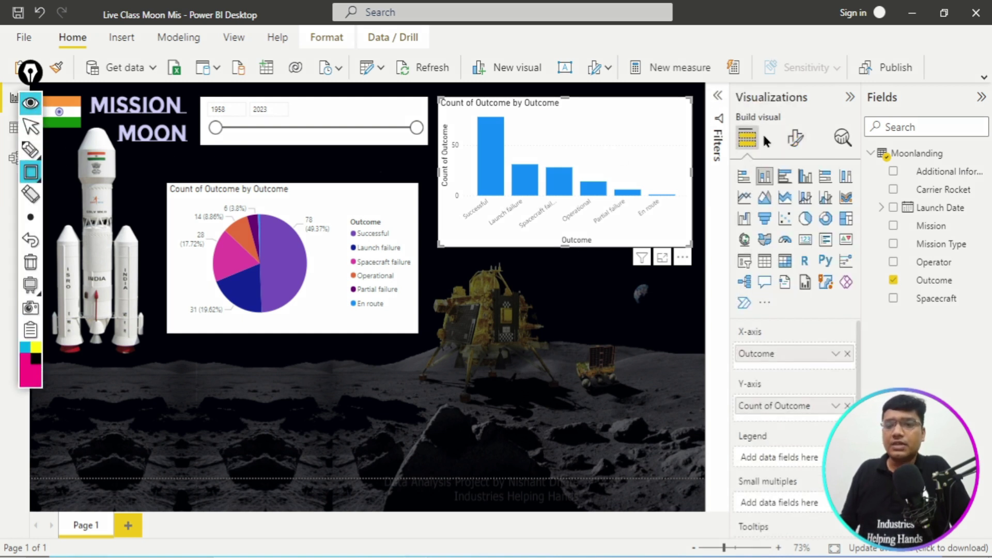
left_click_drag(777, 120, 819, 158)
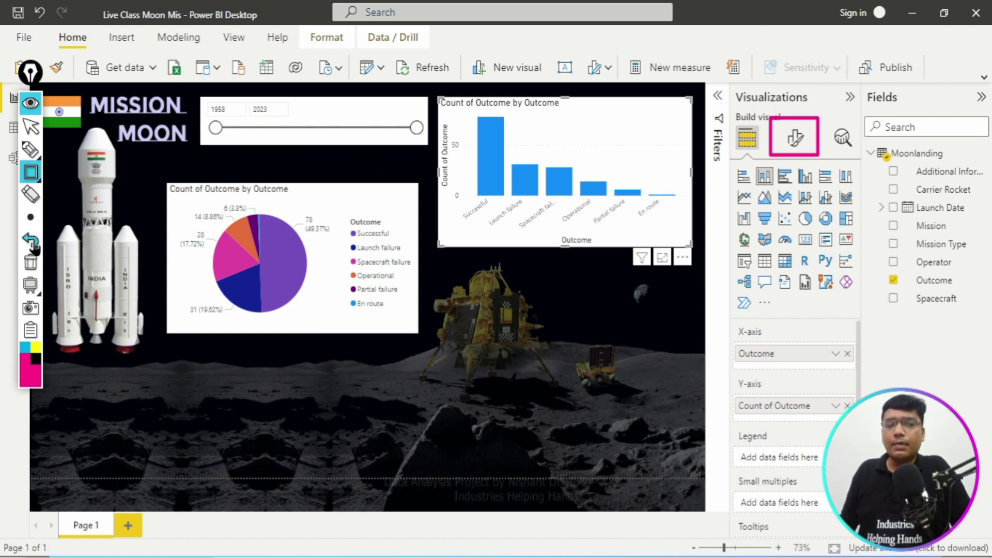
left_click(31, 262)
left_click(40, 123)
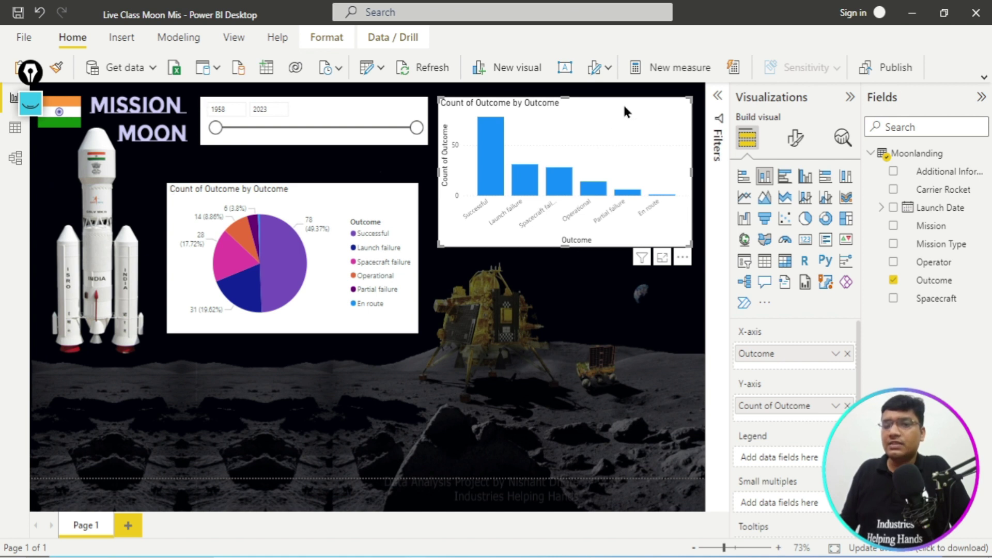
- Examine the outcome column chart's visual and general formatting options, including plot area background, gridlines, X-axis, size properties and effects
left_click(796, 139)
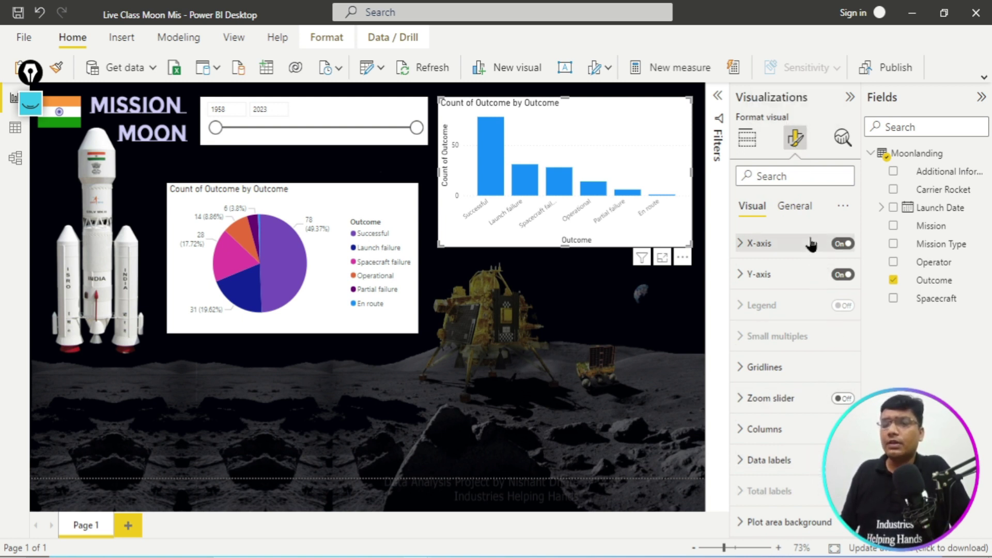
left_click(801, 205)
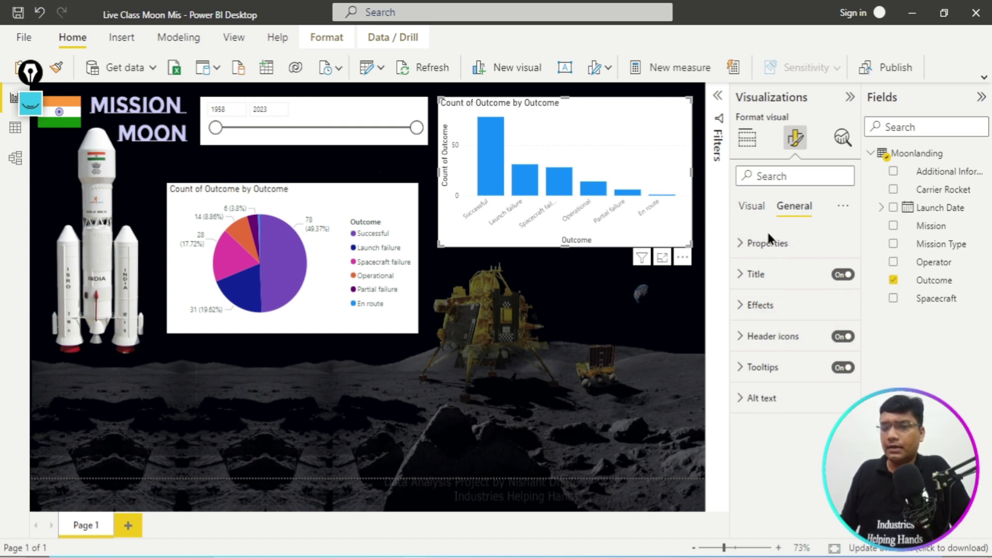
left_click(750, 206)
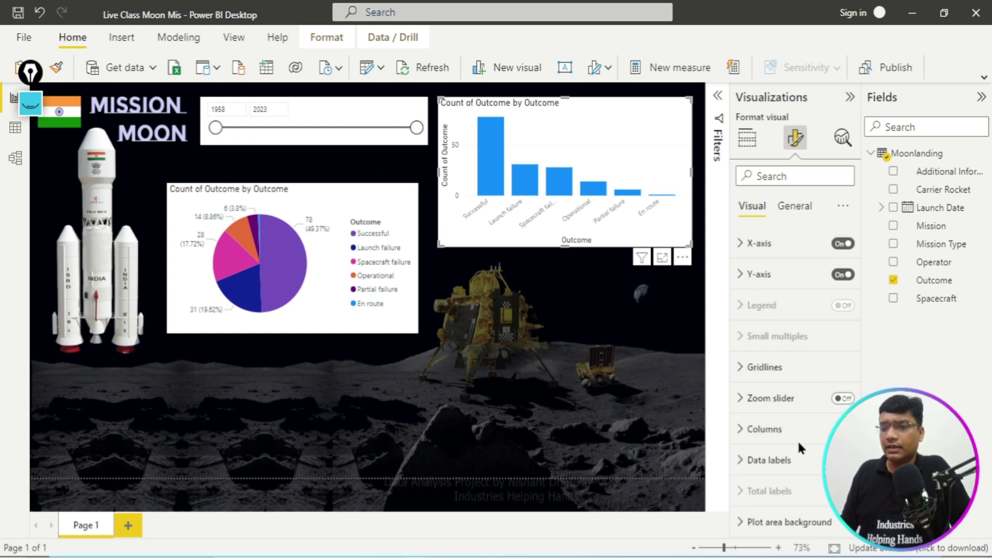
left_click(789, 523)
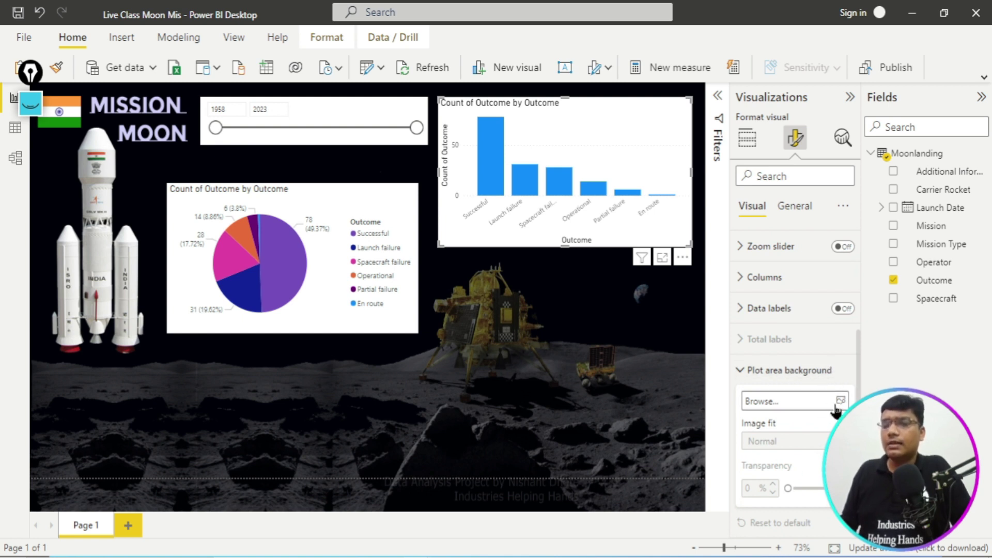
left_click(817, 370)
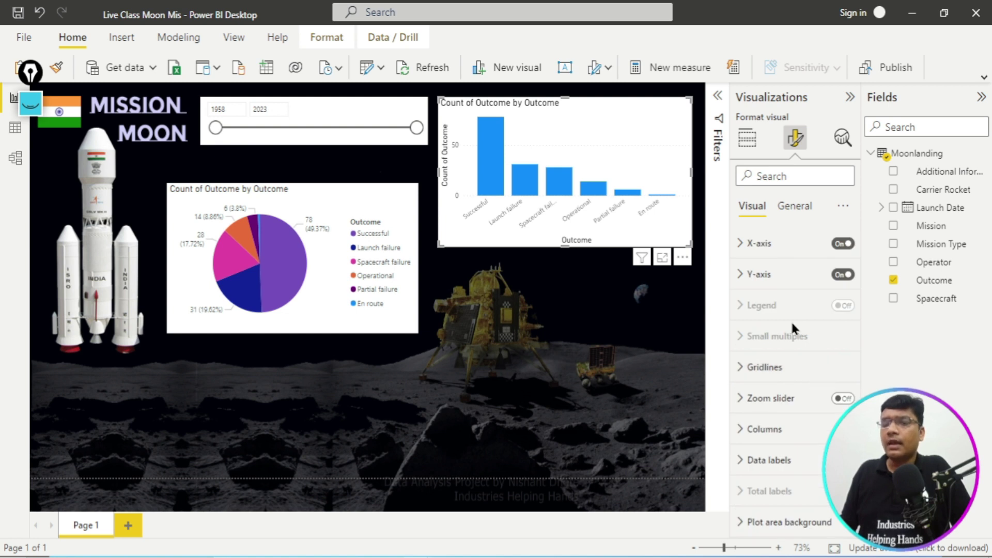
left_click(772, 370)
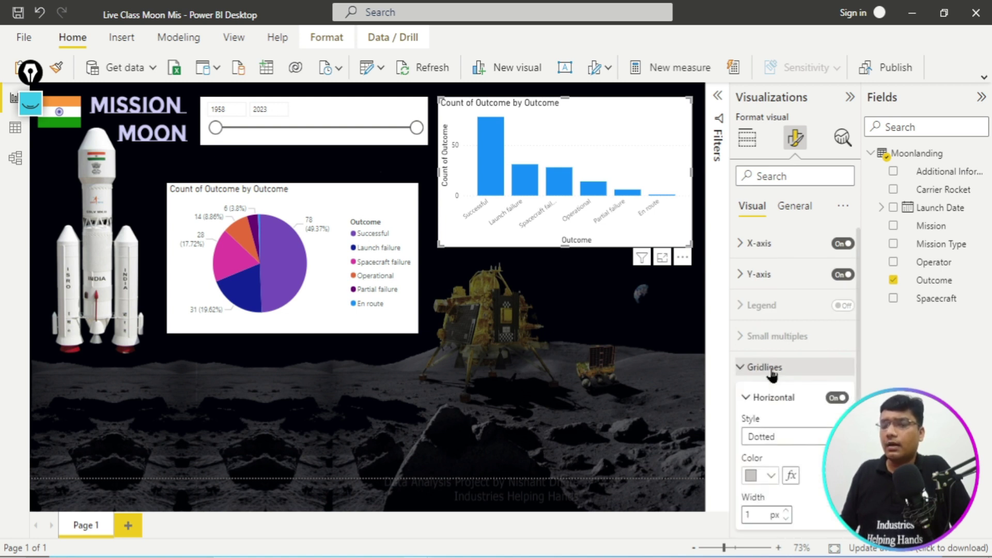
left_click(772, 370)
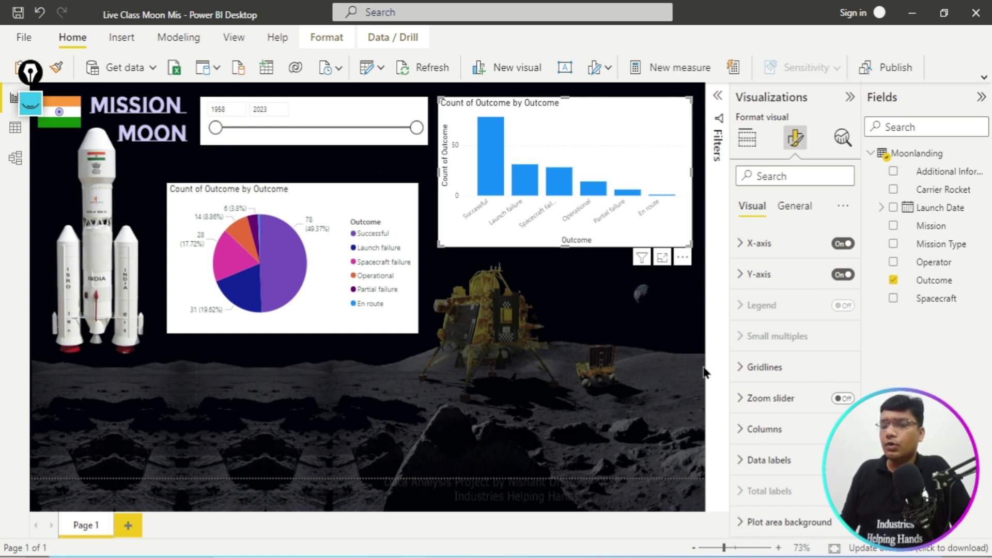
left_click(787, 252)
left_click(788, 252)
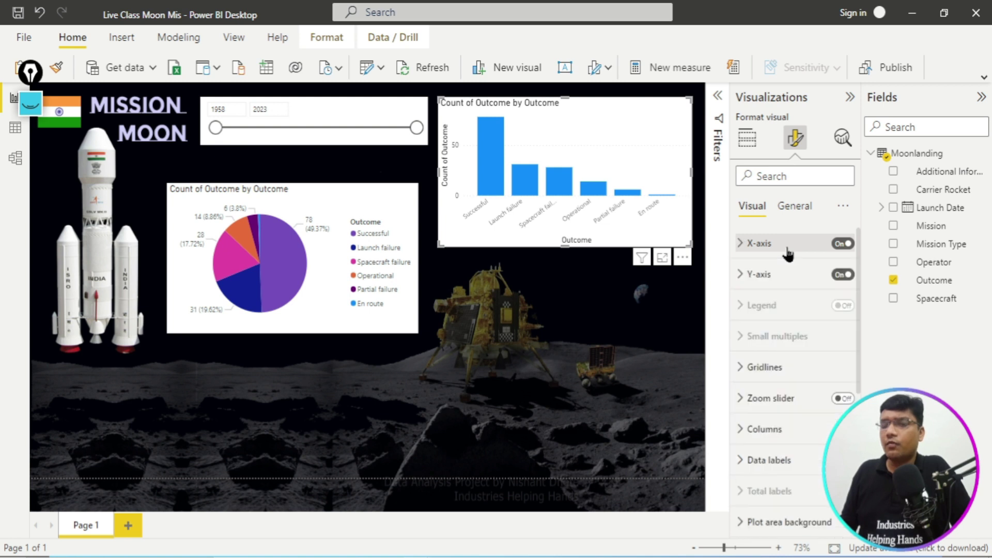
left_click(795, 209)
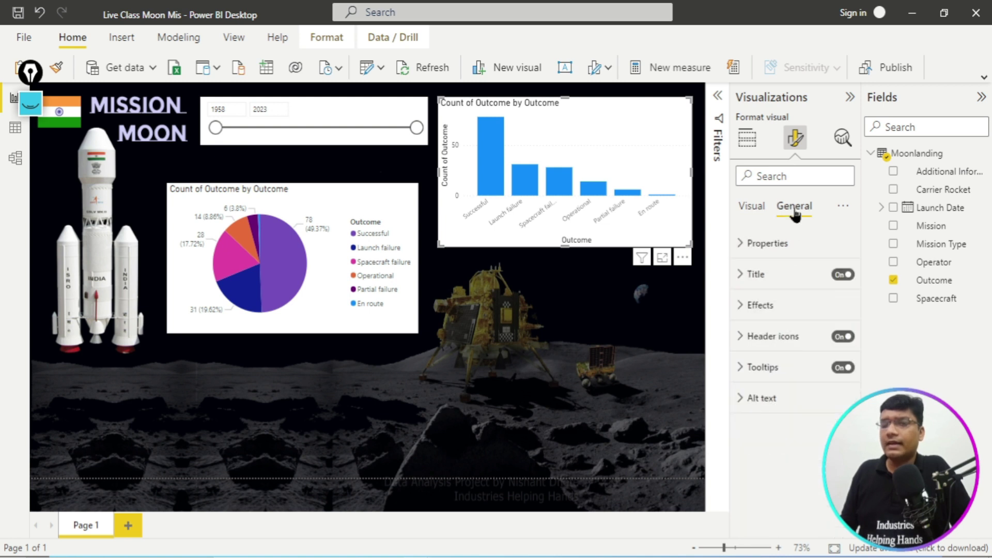
left_click(781, 248)
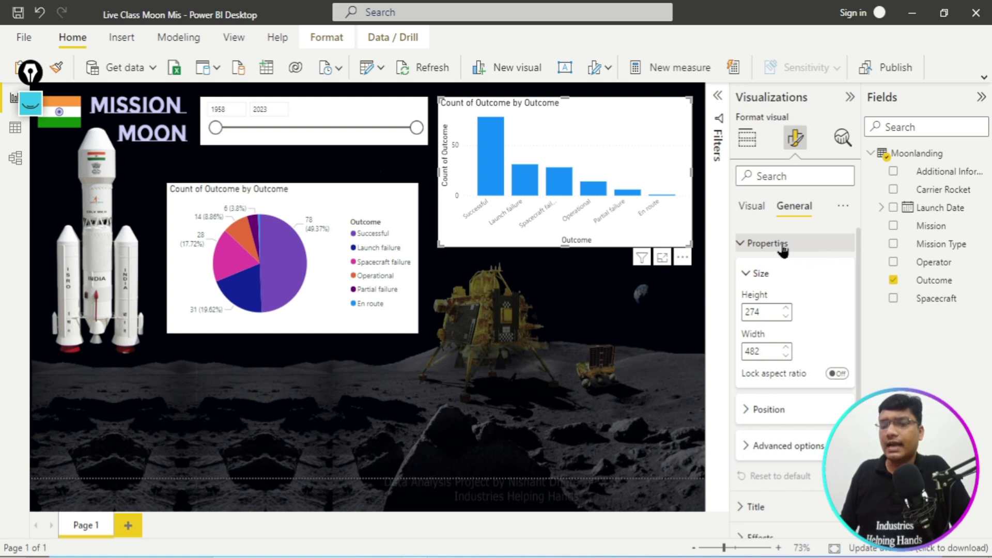
left_click(783, 250)
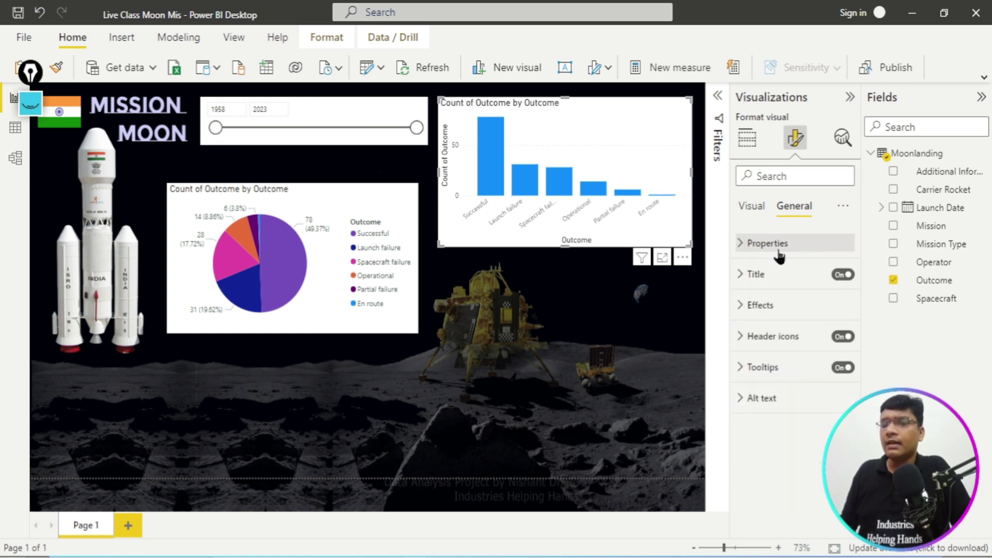
left_click(770, 310)
left_click(770, 308)
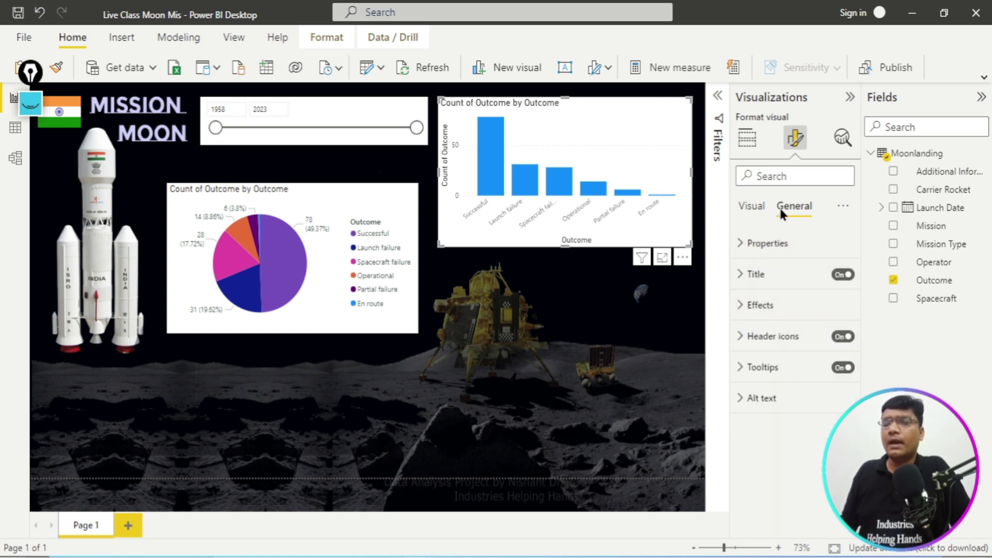
left_click(755, 207)
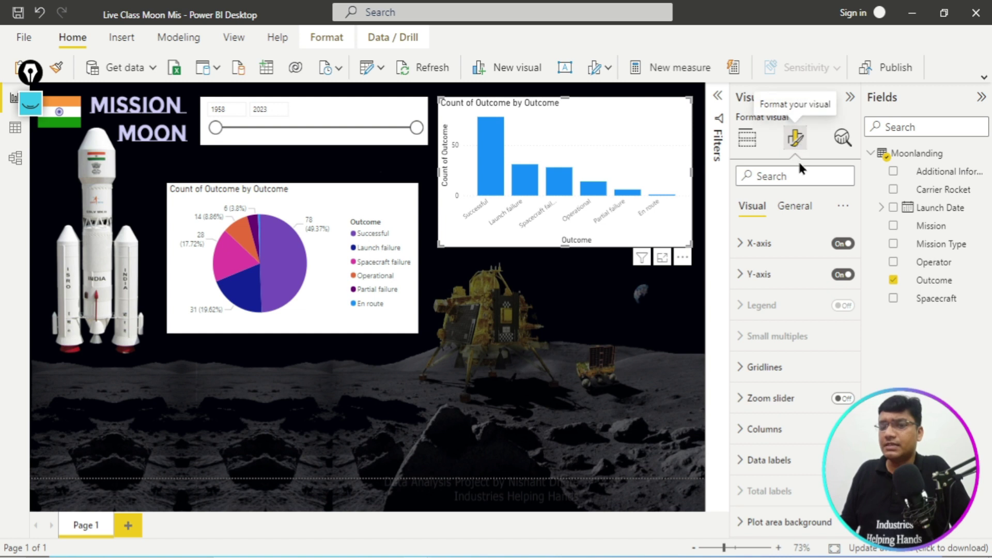
left_click(31, 103)
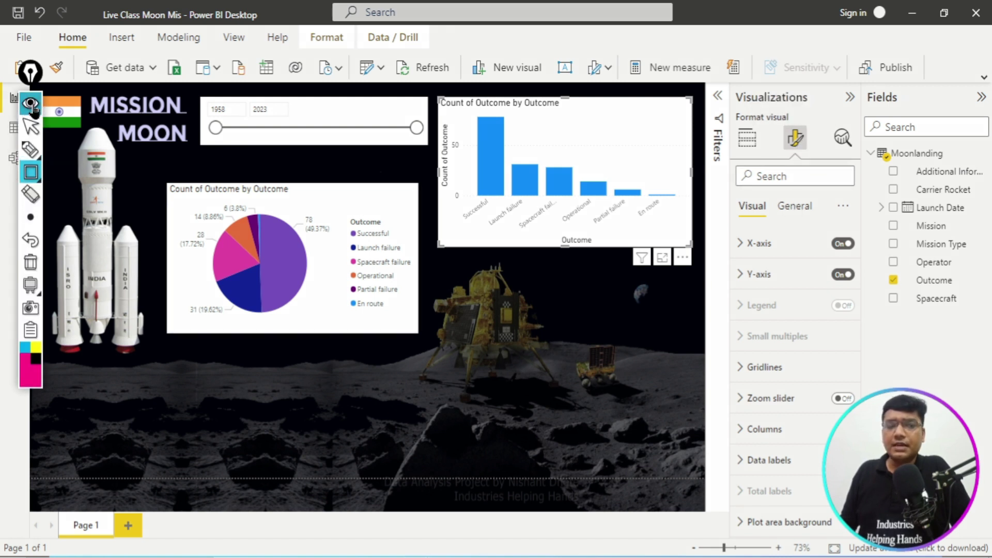
left_click_drag(766, 187, 826, 226)
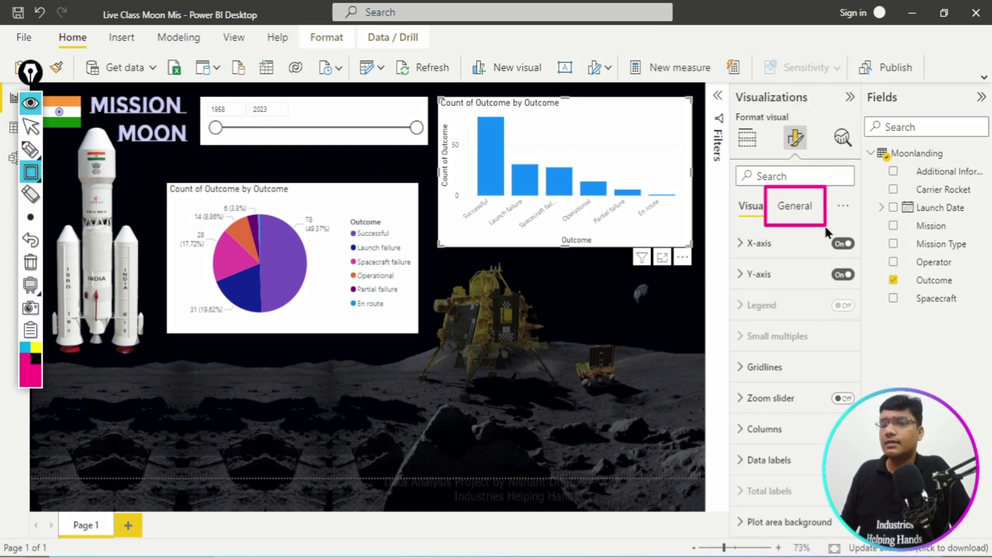
left_click(31, 262)
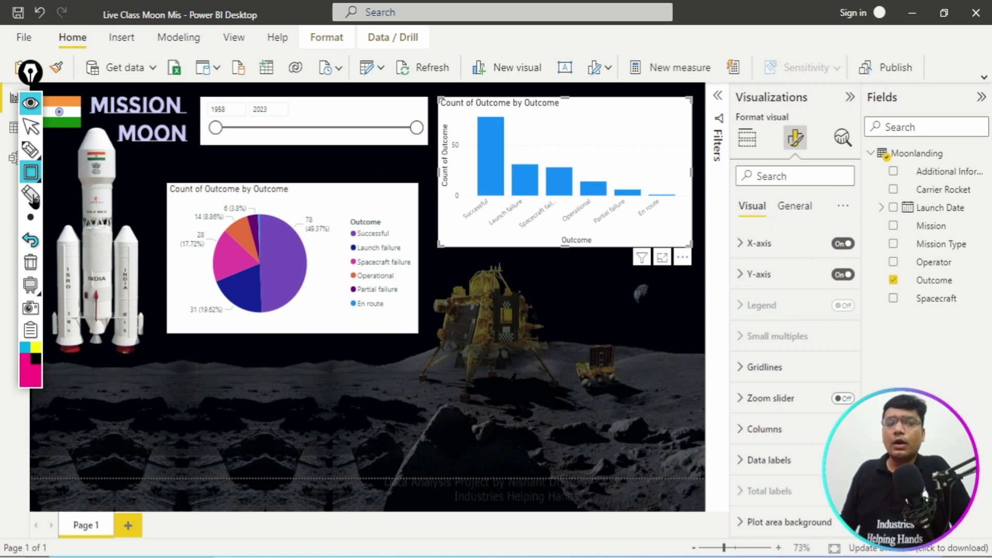
left_click(32, 105)
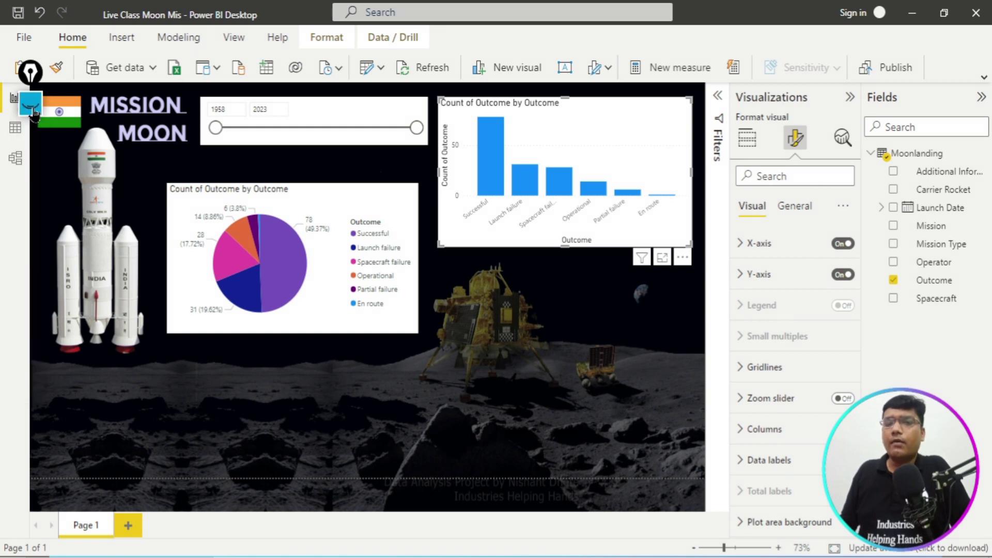
- Turn off the background of the outcome column chart in its general effects settings
left_click(793, 206)
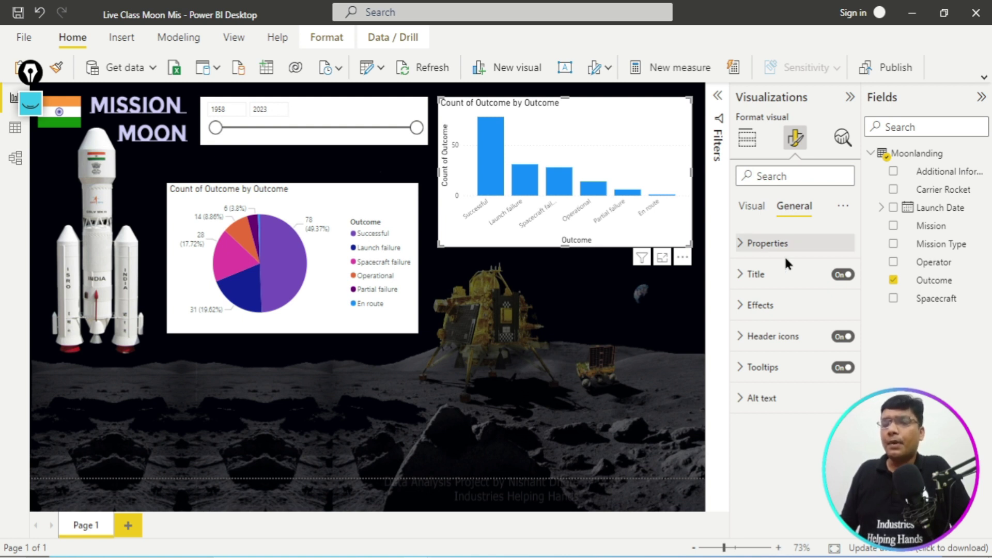
left_click(758, 310)
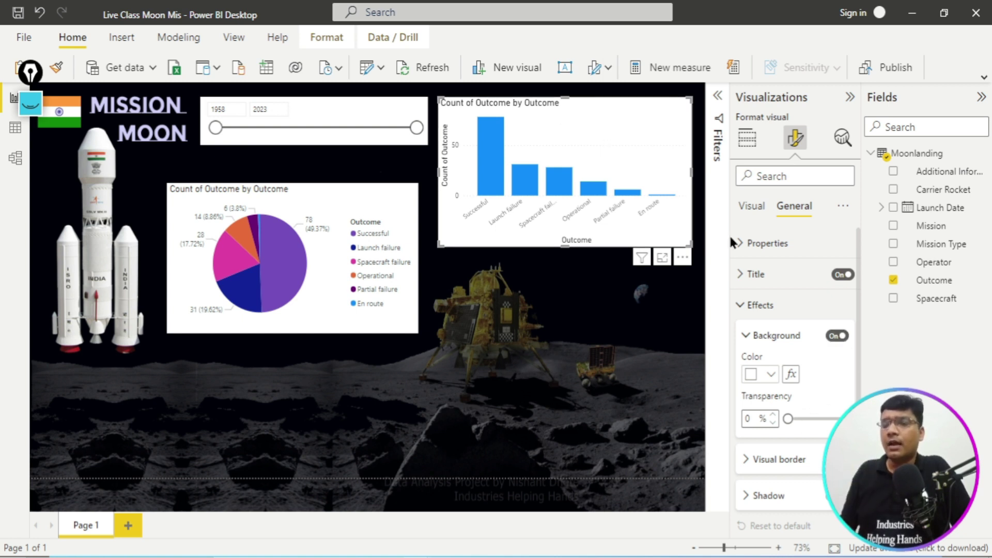
left_click(837, 336)
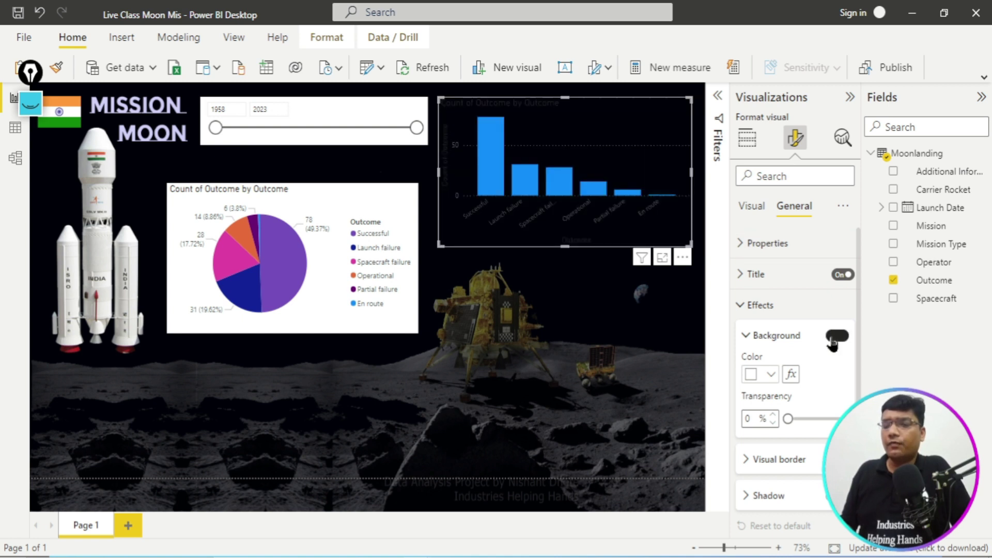
left_click(762, 306)
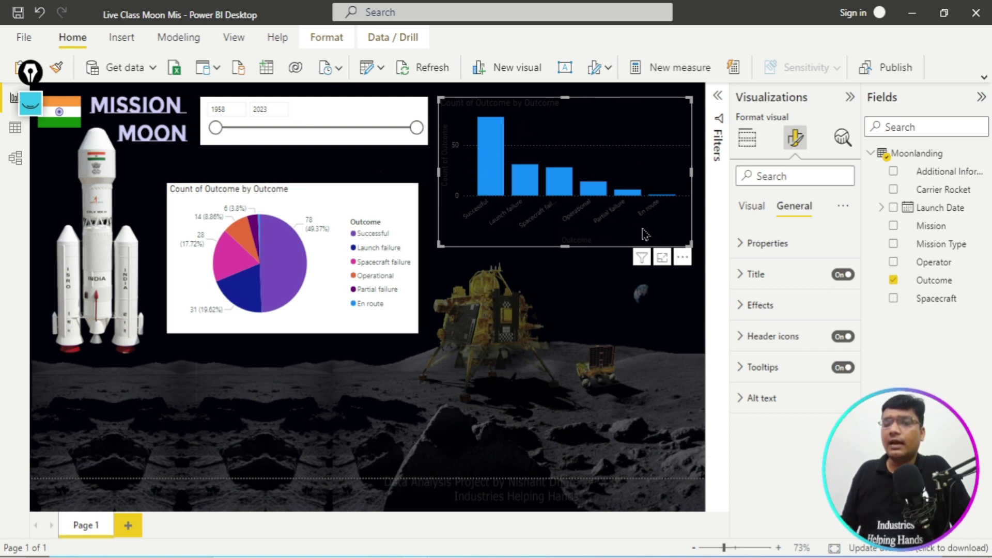
left_click(767, 316)
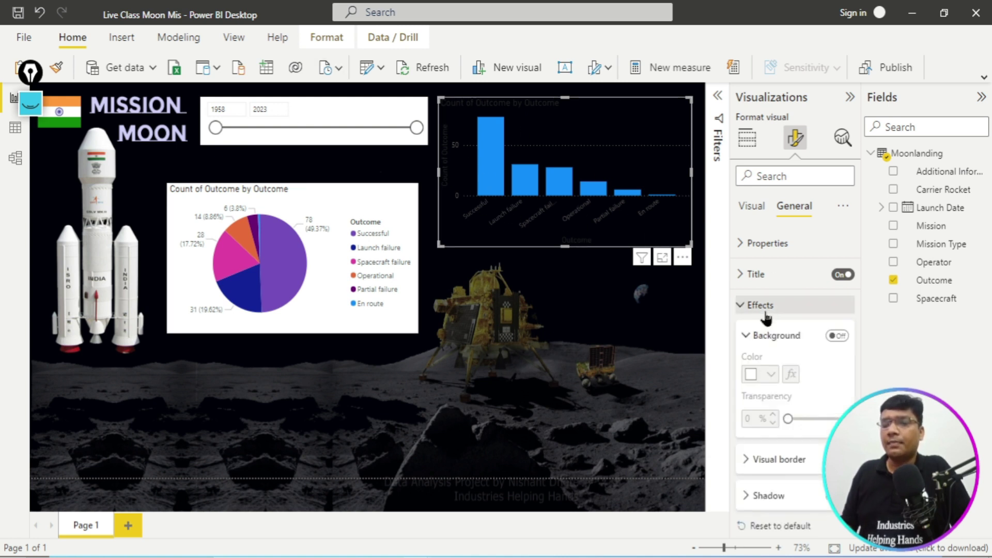